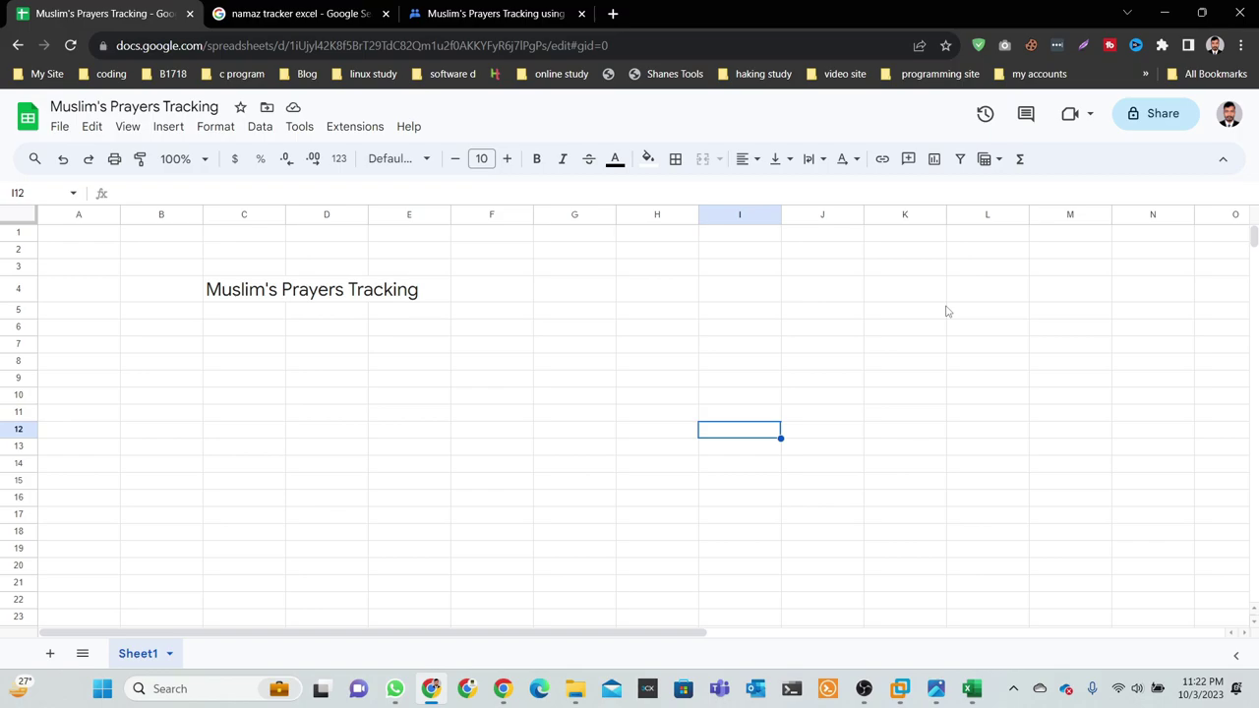
Select an empty cell just below the title, briefly opening and dismissing Windows search.
{"action": "scroll", "coordinate": [946, 311], "scroll_direction": "down", "scroll_amount": 3}
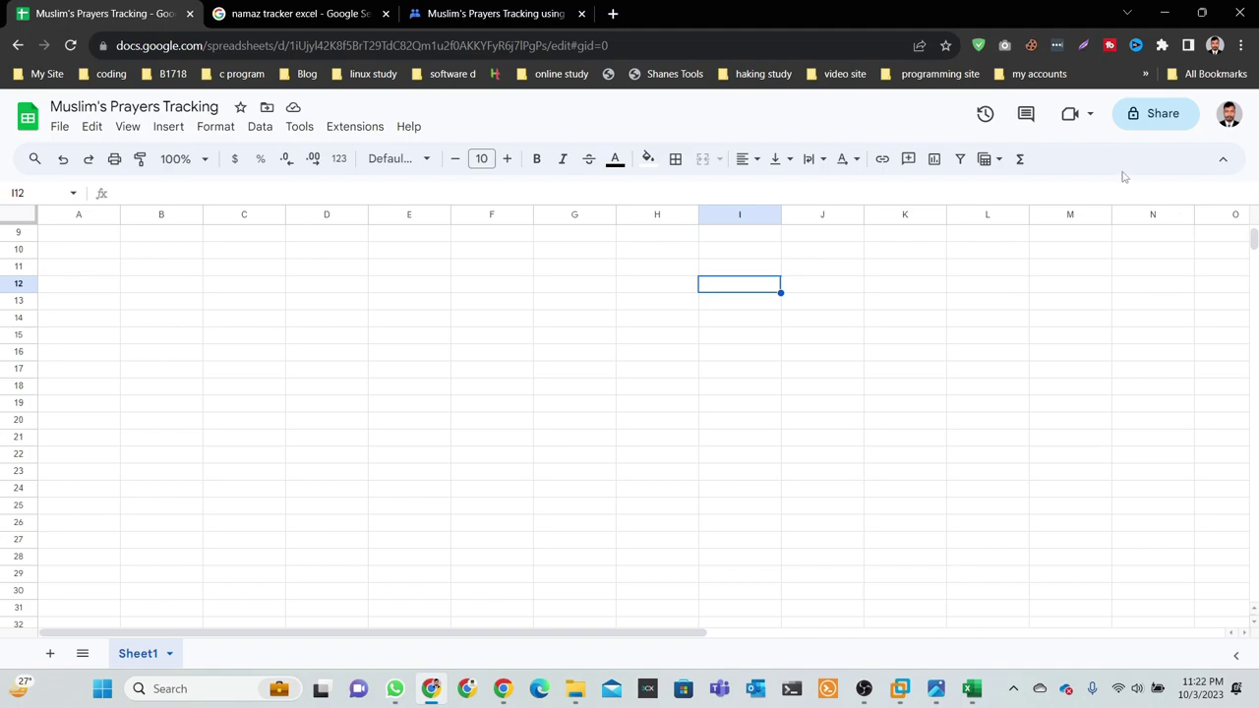
{"action": "scroll", "coordinate": [147, 491], "scroll_direction": "up", "scroll_amount": 3}
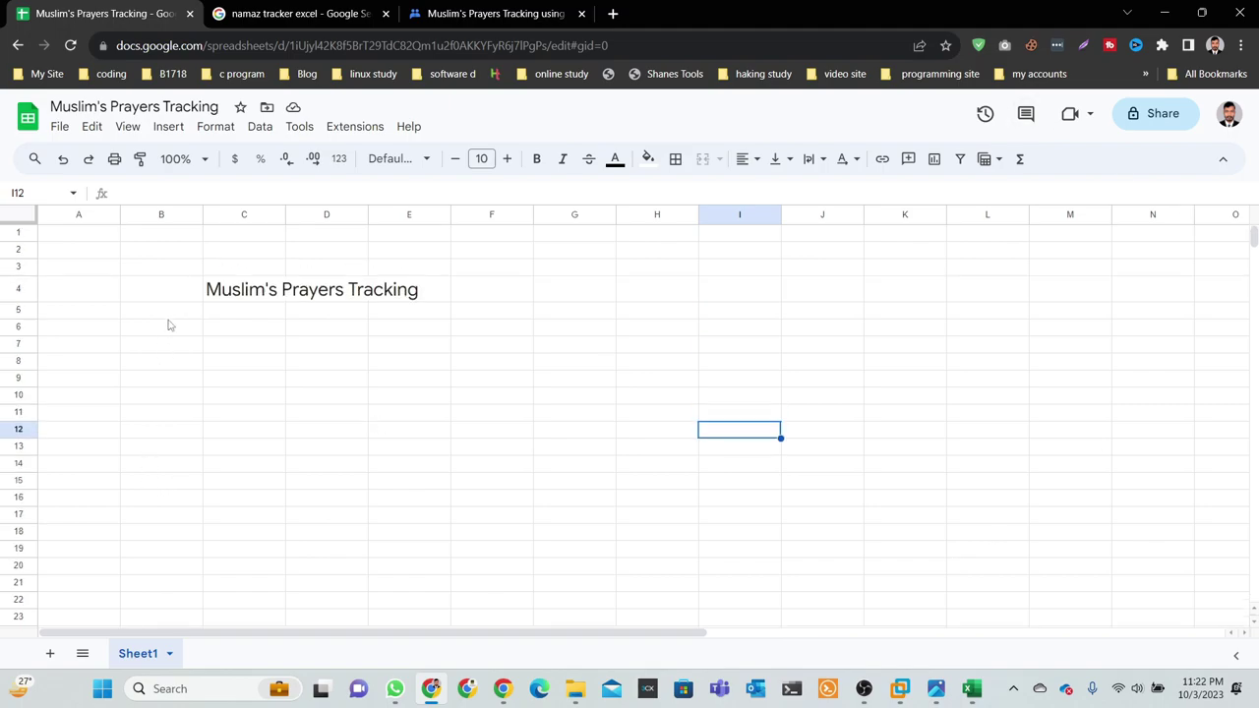
{"action": "left_click", "coordinate": [169, 313]}
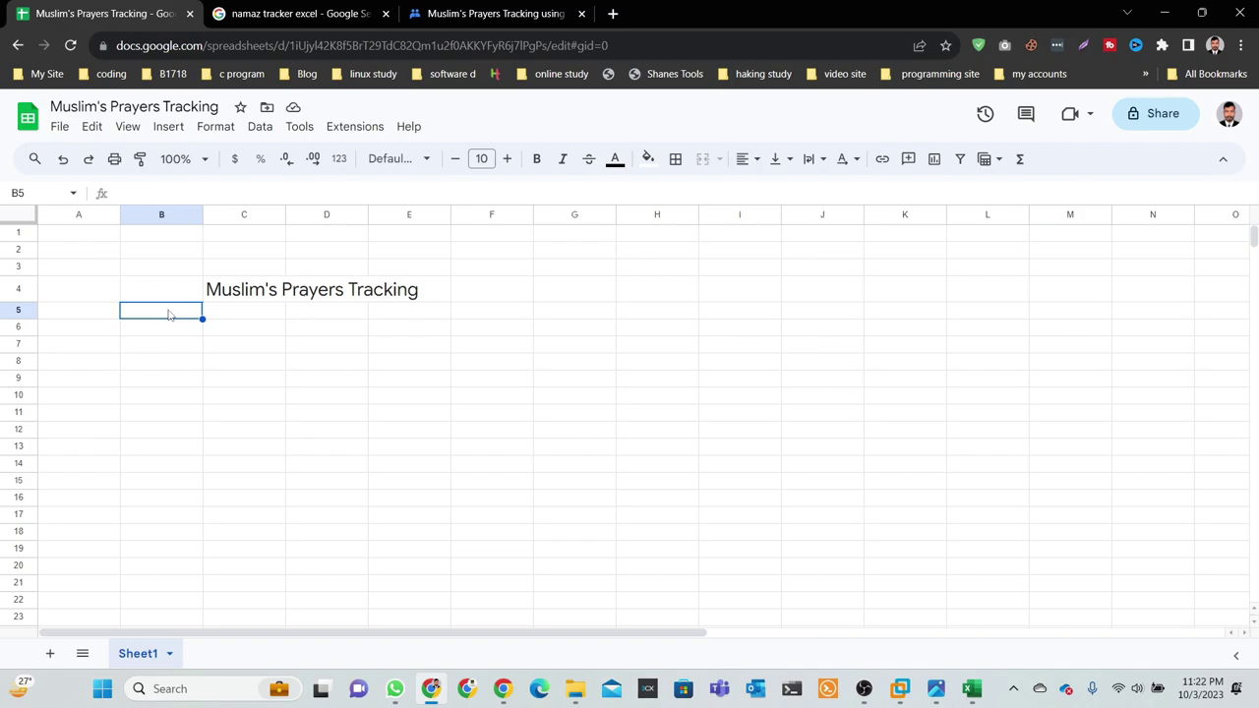
{"action": "left_click", "coordinate": [201, 693]}
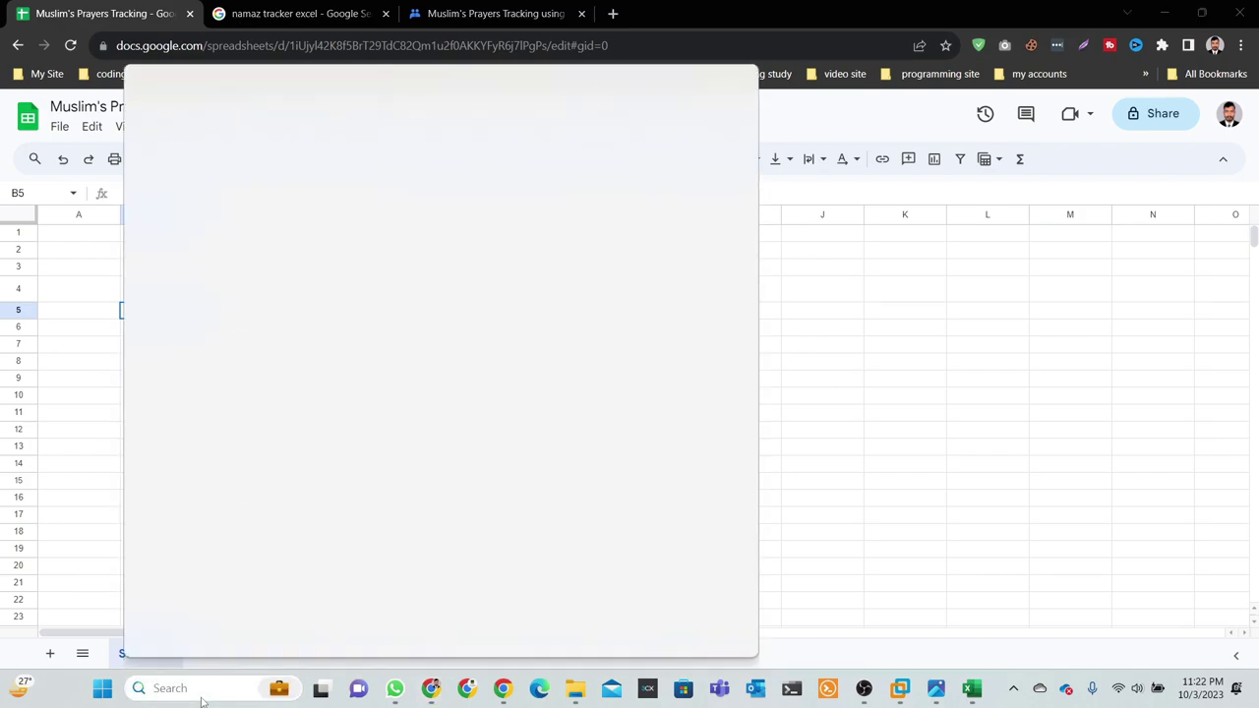
{"action": "left_click", "coordinate": [796, 343]}
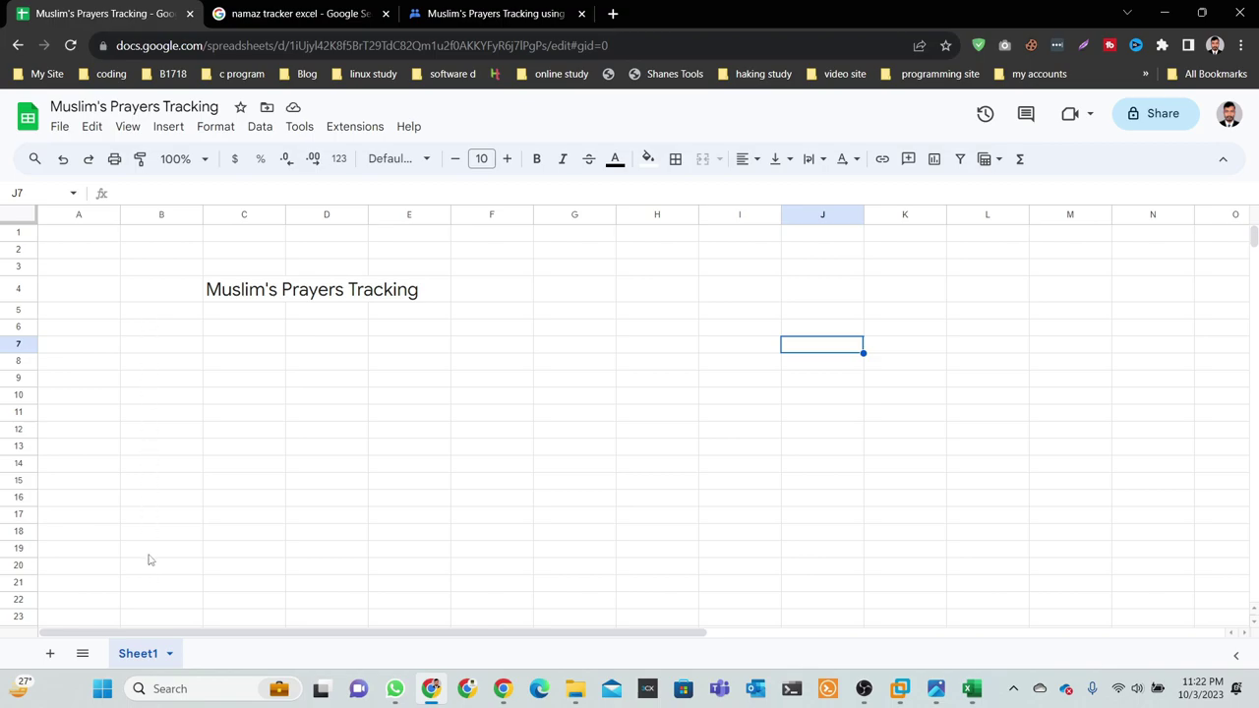
Enter the headings Date, Day and Fozor in cells A6 to C6.
{"action": "left_click", "coordinate": [140, 335]}
{"action": "left_click", "coordinate": [94, 330]}
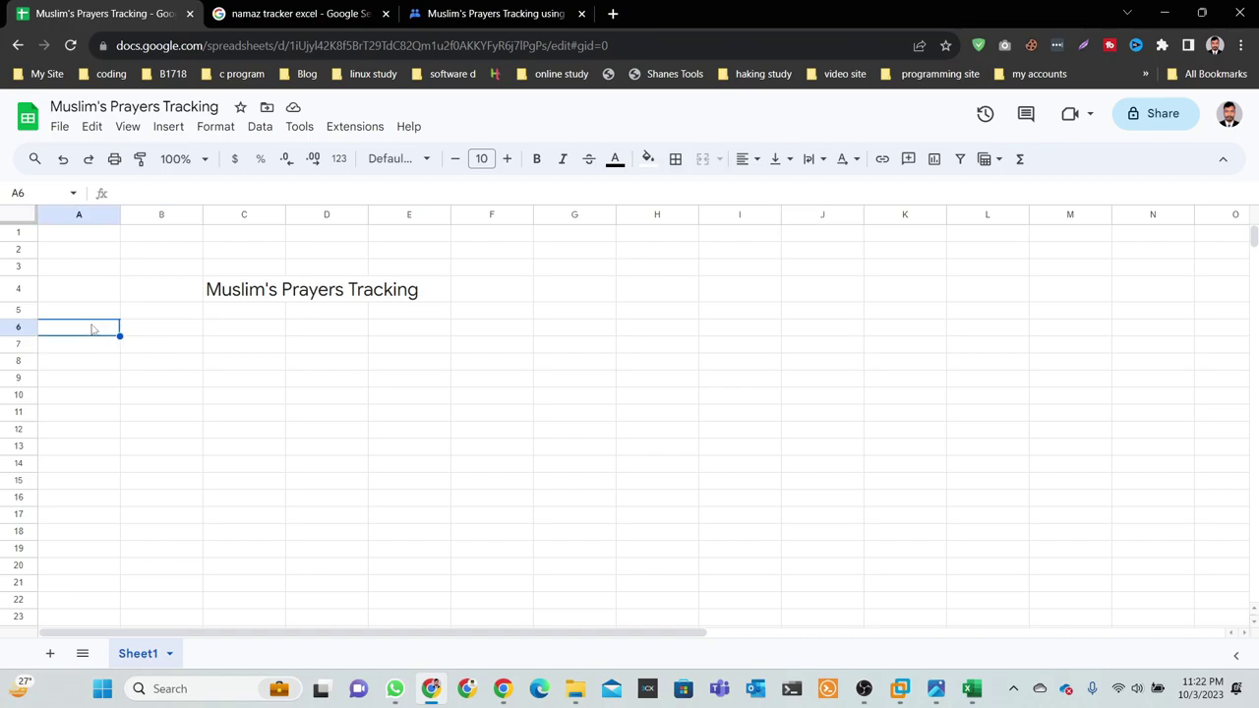
{"action": "type", "text": "Date"}
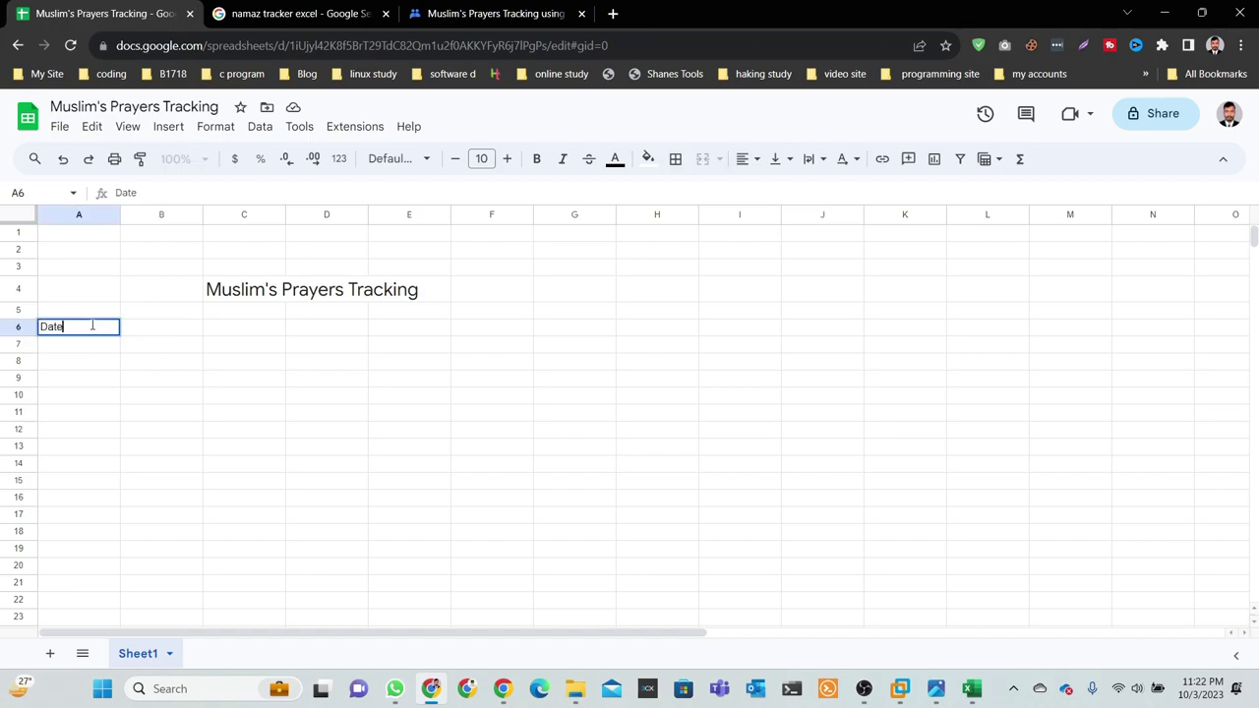
{"action": "left_click", "coordinate": [150, 337]}
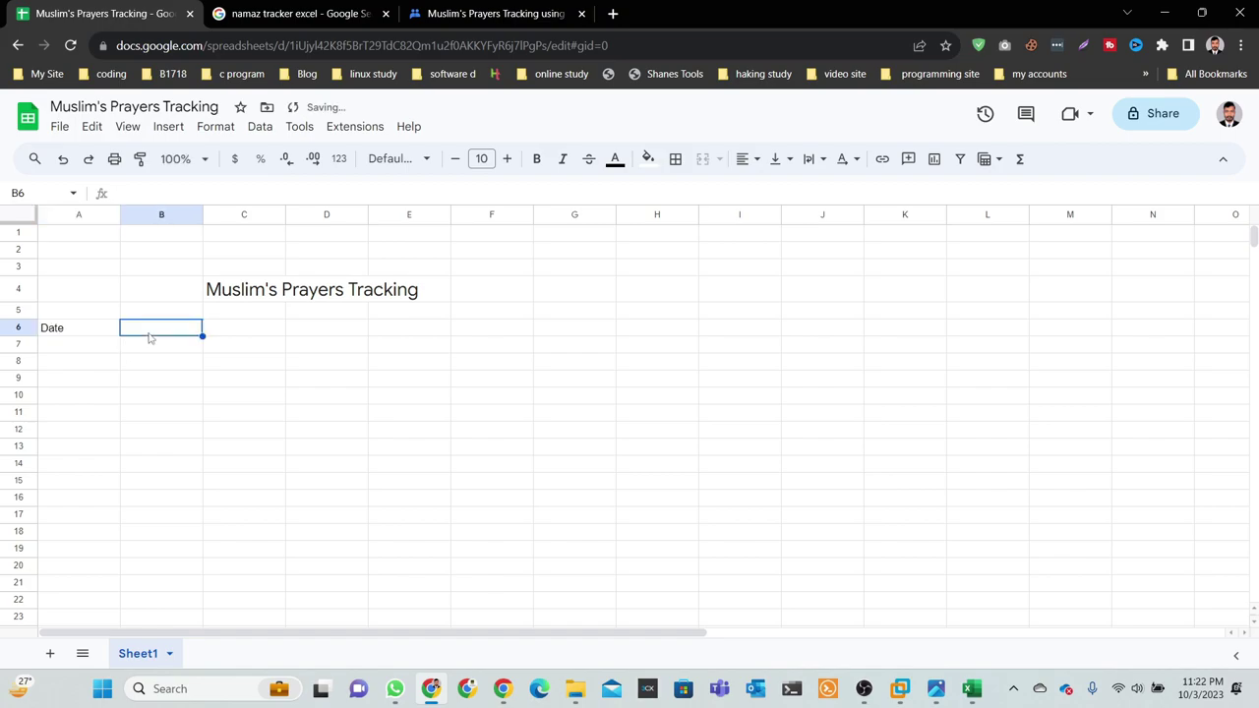
{"action": "type", "text": "Da"}
{"action": "type", "text": "t"}
{"action": "key", "text": "BackSpace"}
{"action": "type", "text": "y"}
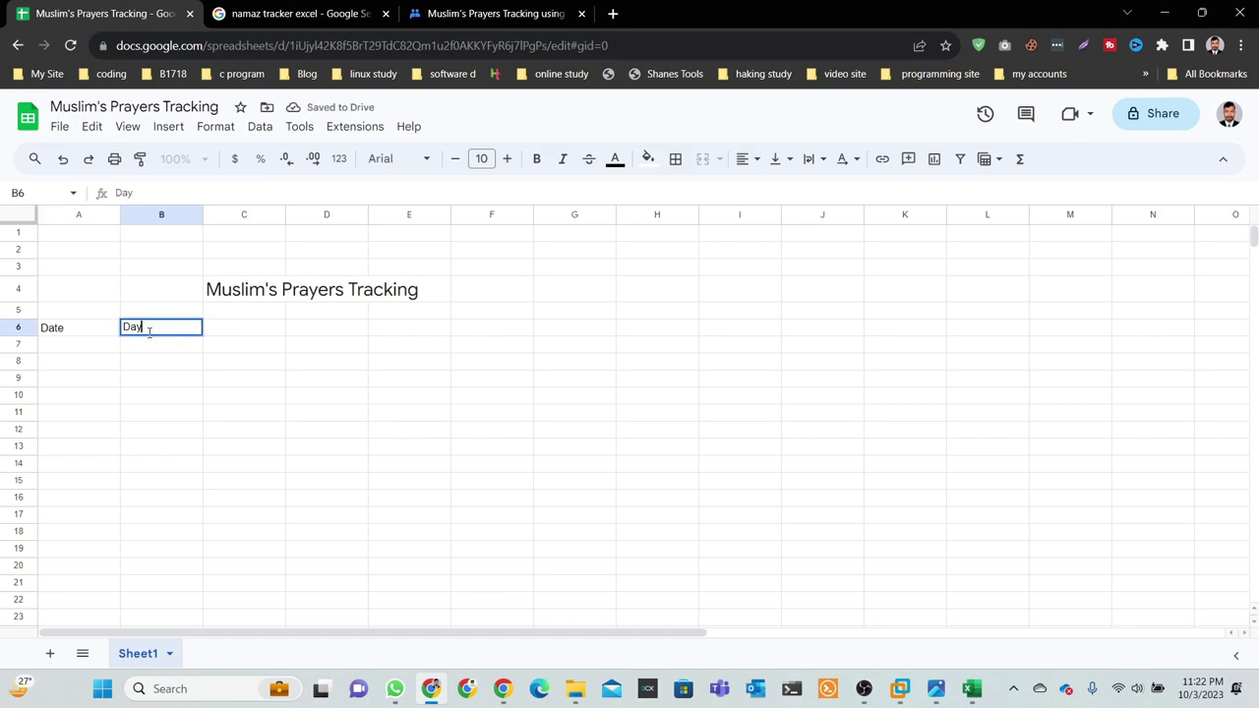
{"action": "left_click", "coordinate": [247, 331]}
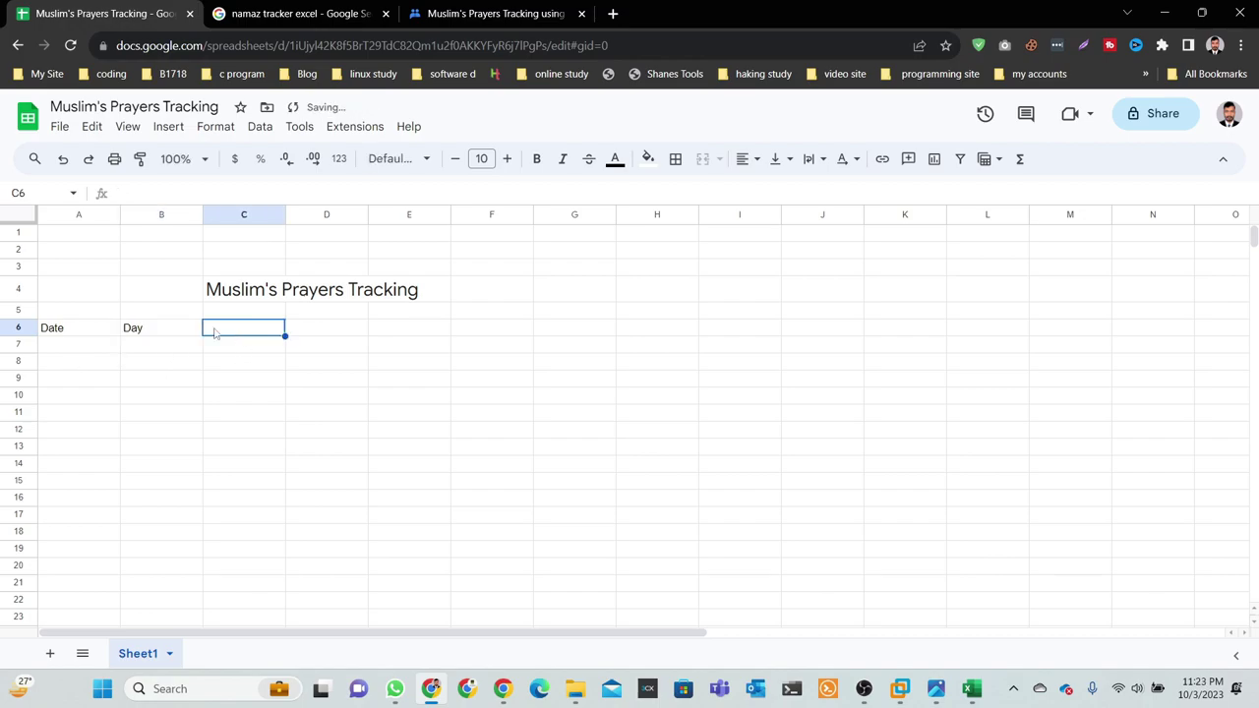
{"action": "double_click", "coordinate": [255, 334]}
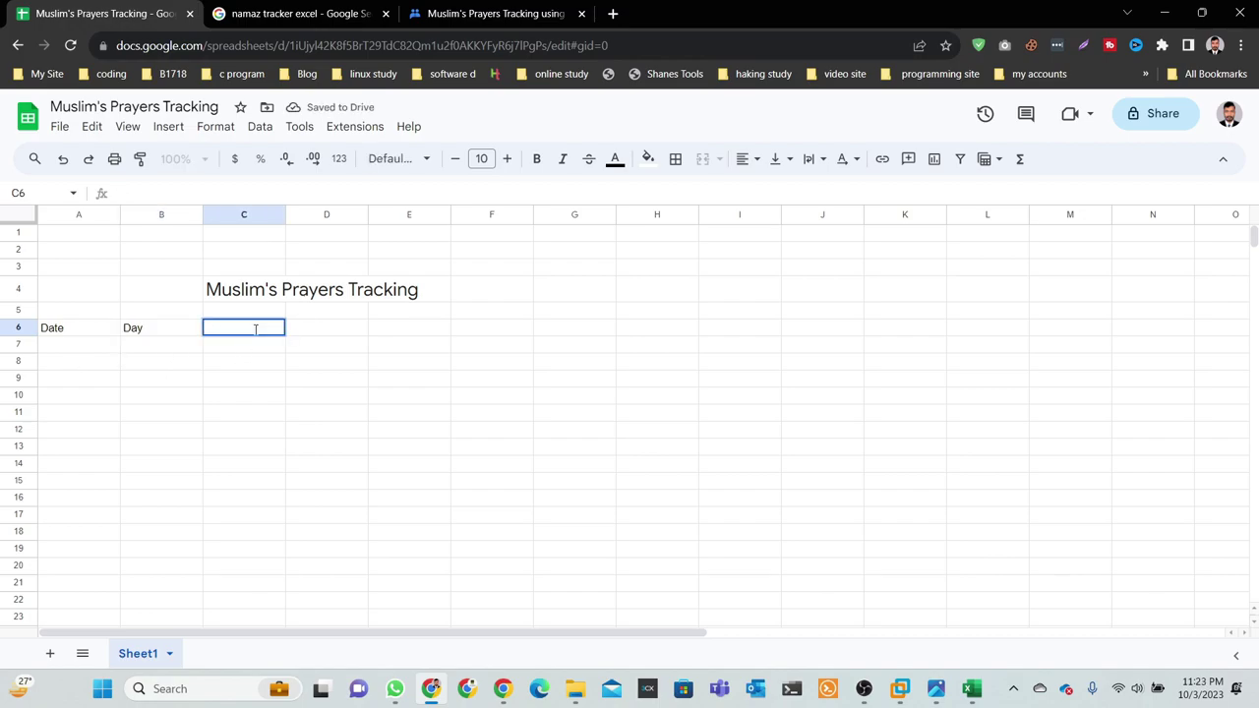
{"action": "type", "text": "Fozor"}
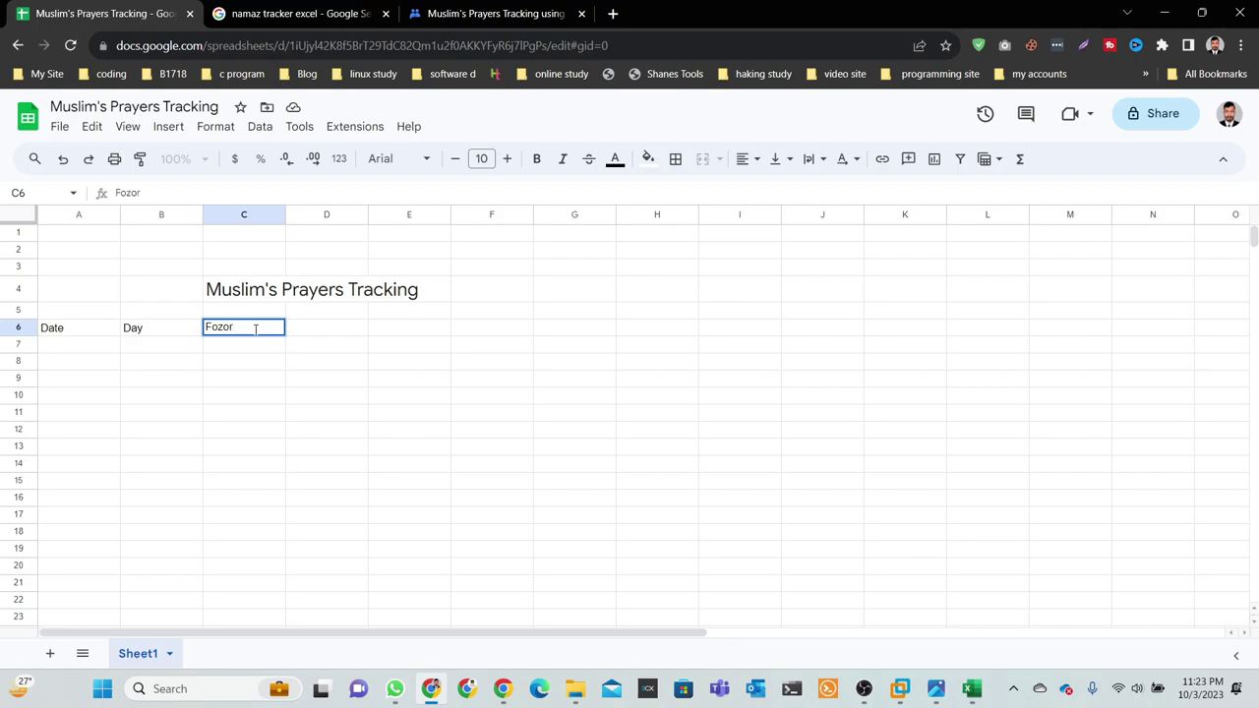
{"action": "left_click", "coordinate": [317, 332]}
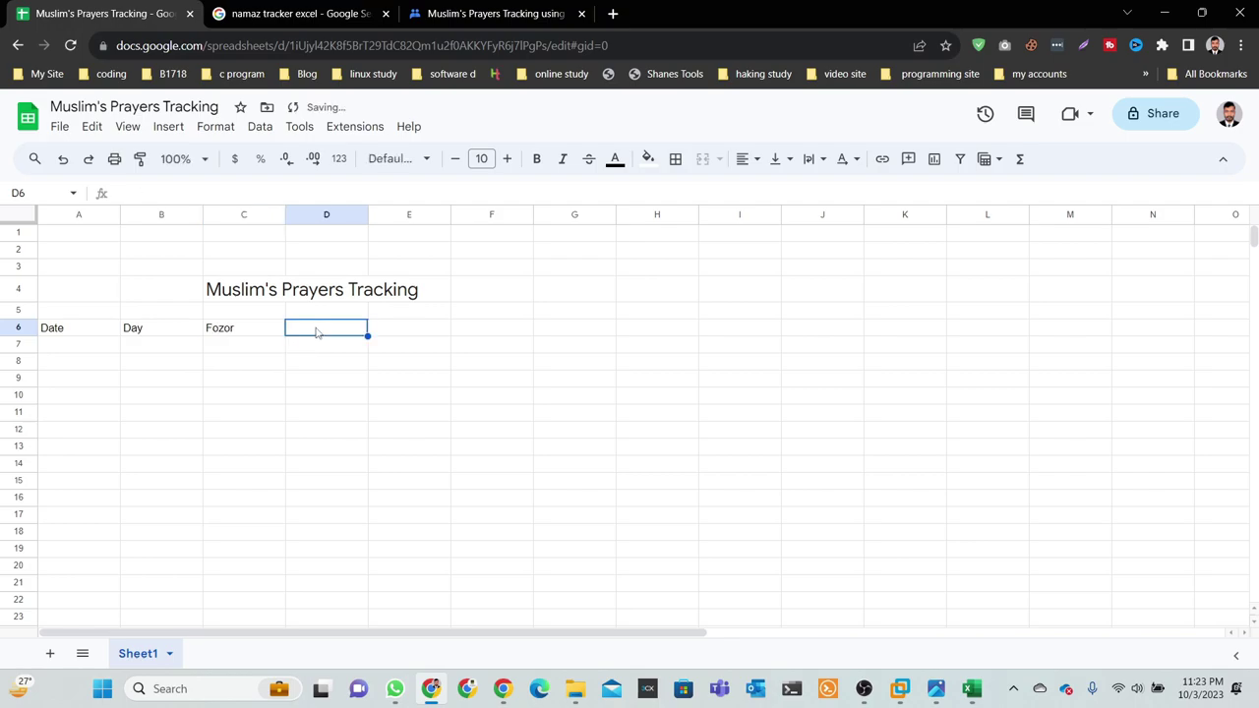
Enter the headings Zohor, Asor, Magrib and Esha in cells D6 to G6.
{"action": "type", "text": "Asir"}
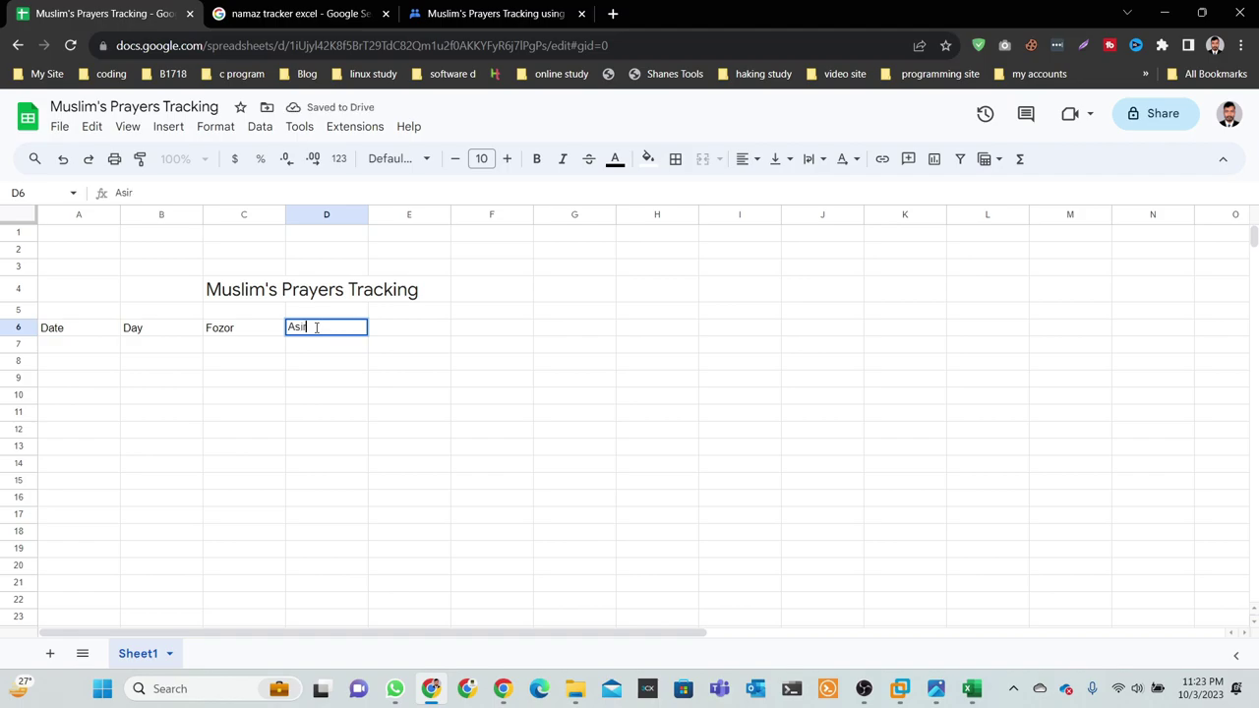
{"action": "key", "text": "BackSpace"}
{"action": "key", "text": "BackSpace"}
{"action": "key", "text": "BackSpace"}
{"action": "key", "text": "BackSpace"}
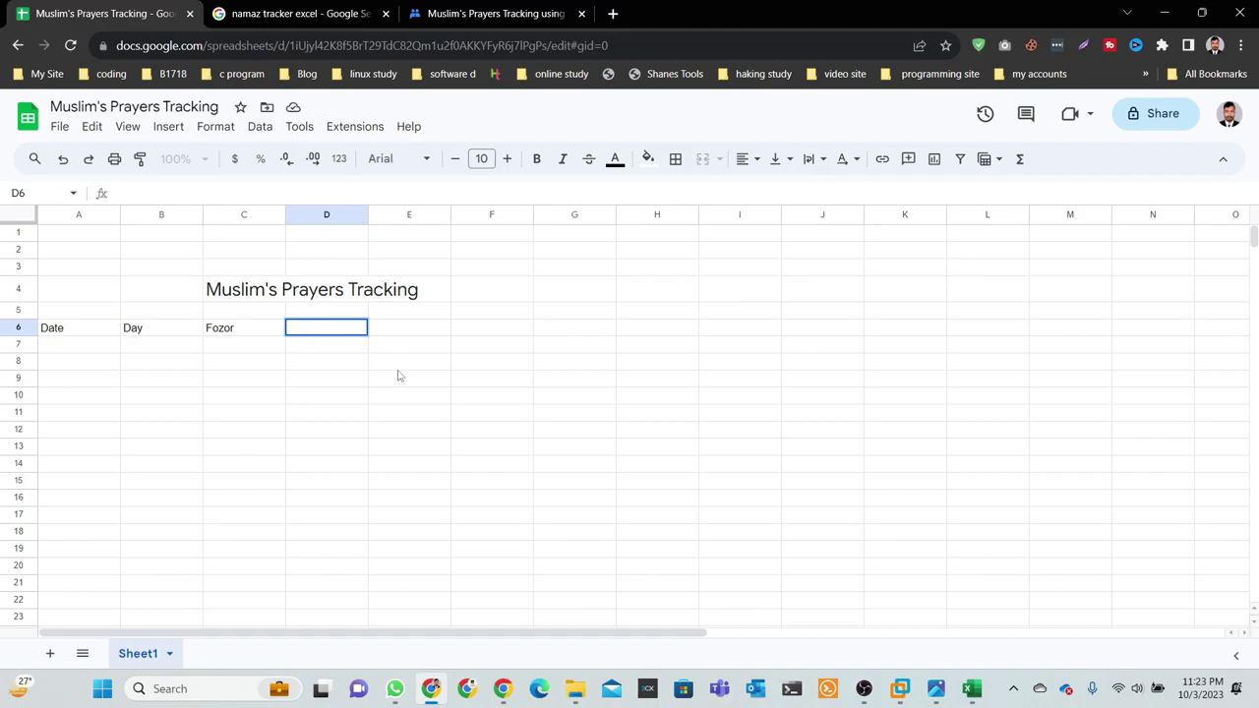
{"action": "type", "text": "Zohor"}
{"action": "left_click", "coordinate": [417, 332]}
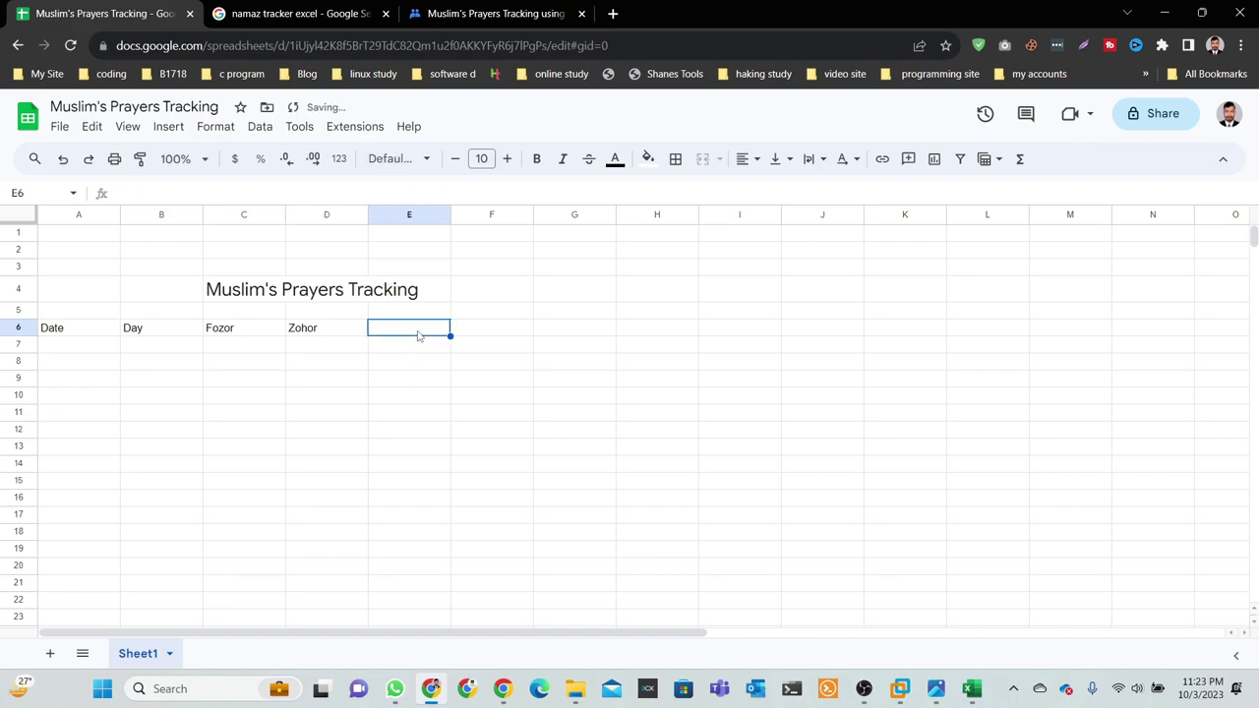
{"action": "type", "text": "Asor"}
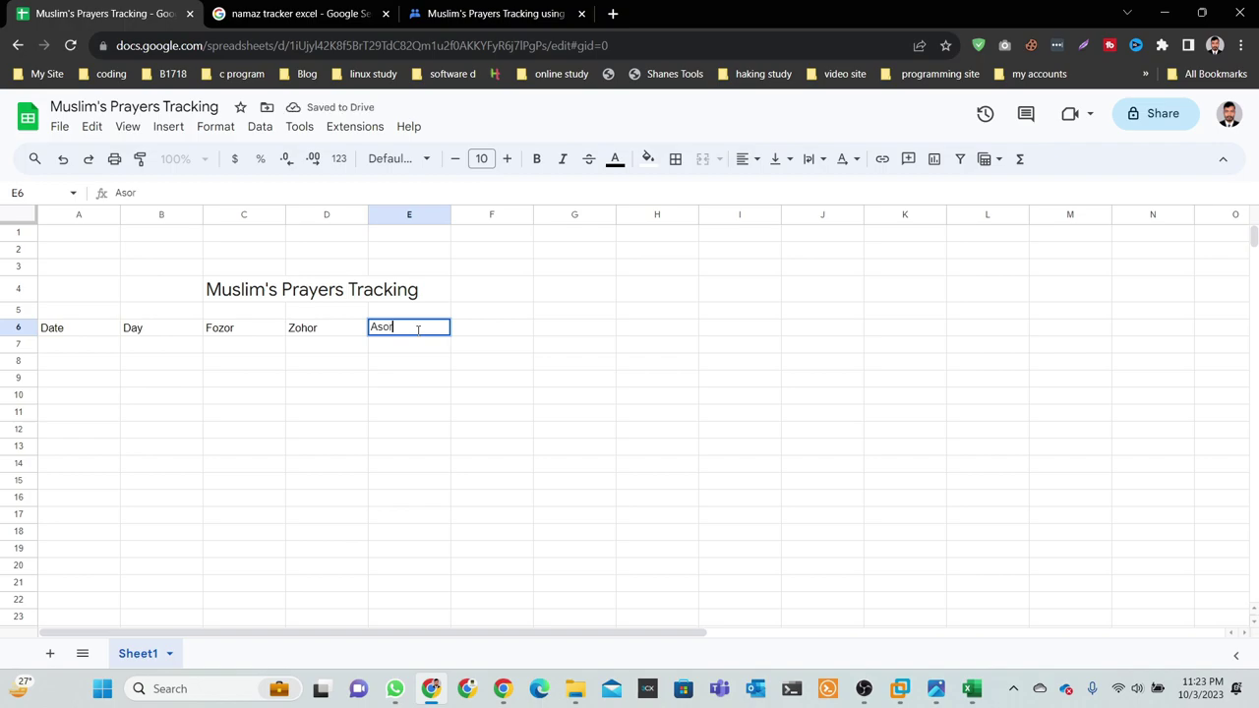
{"action": "left_click", "coordinate": [482, 333]}
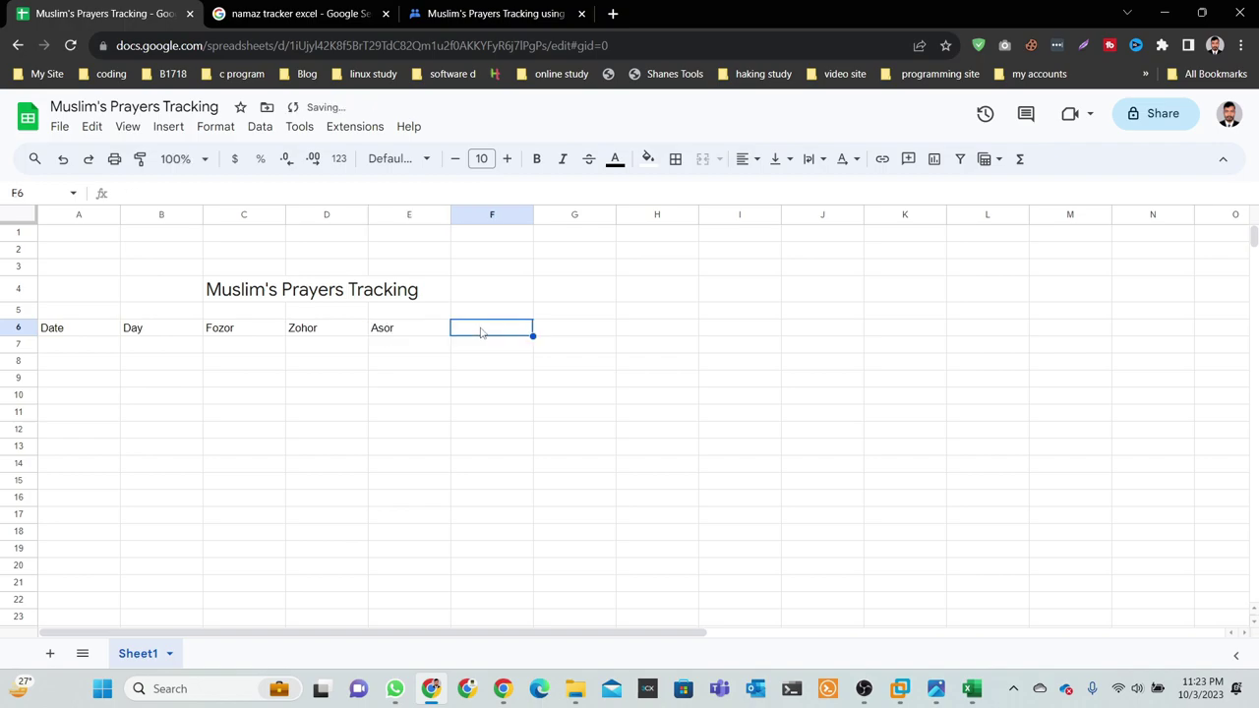
{"action": "type", "text": "Magrib"}
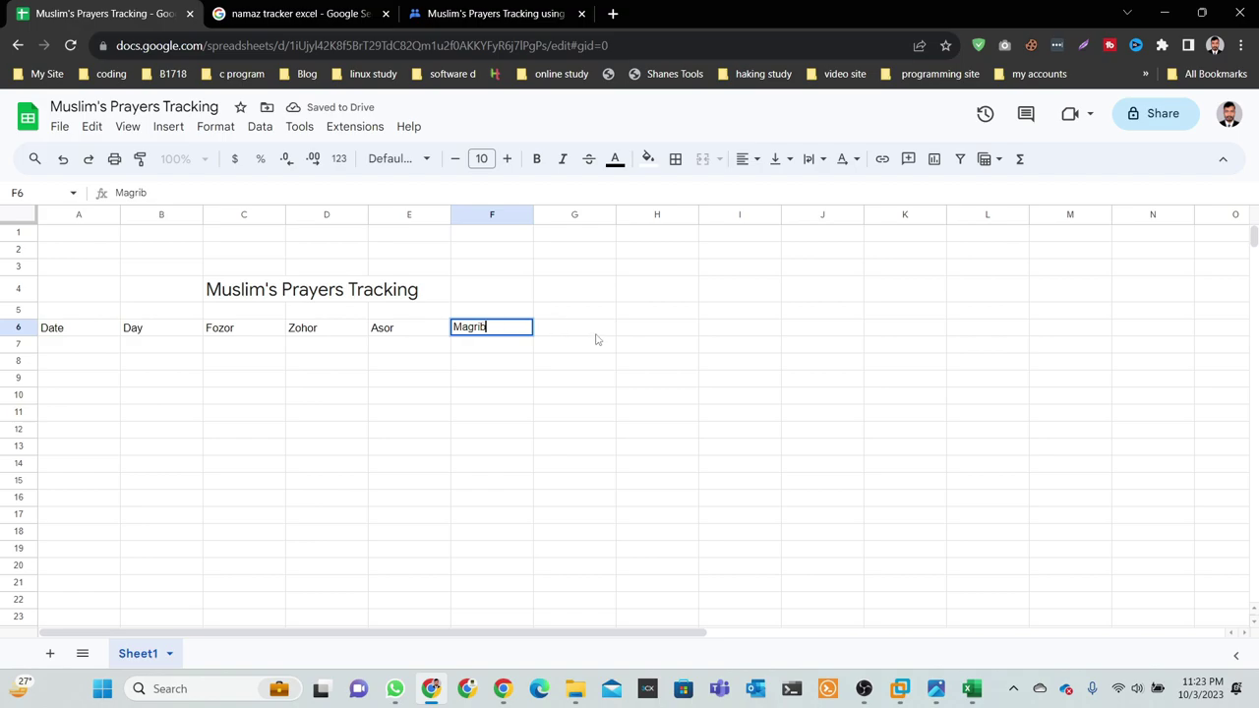
{"action": "left_click", "coordinate": [597, 340]}
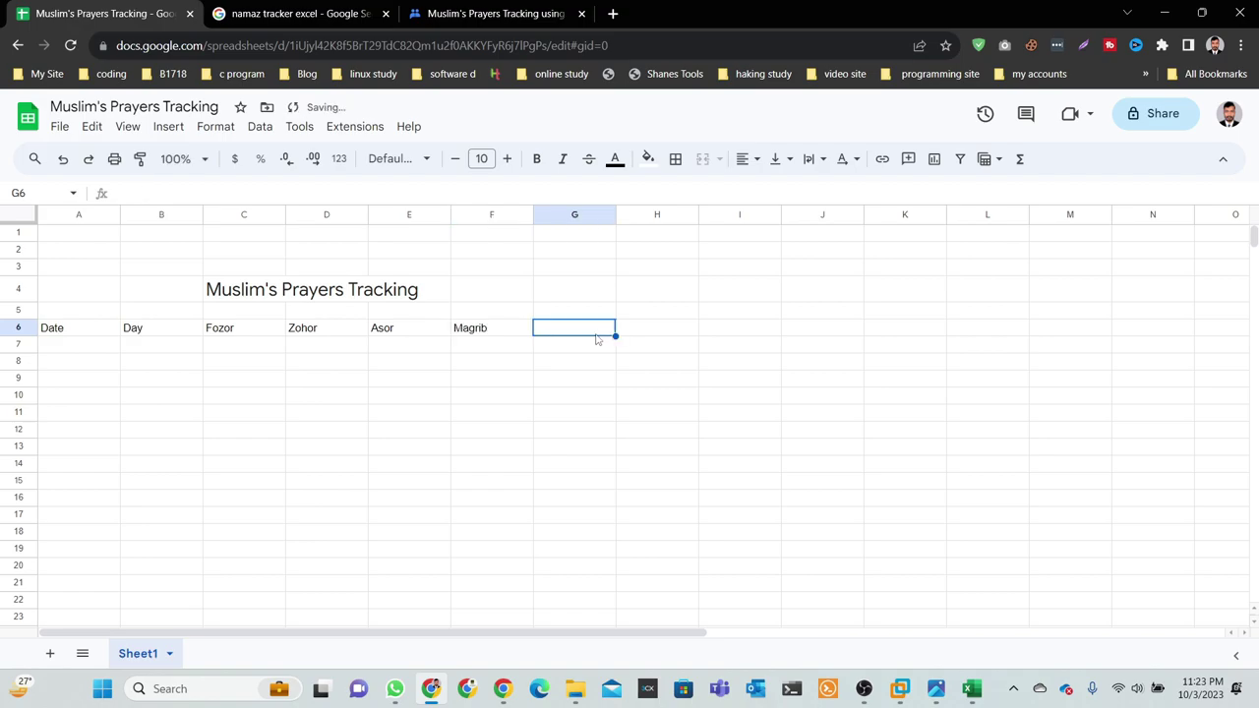
{"action": "type", "text": "Esha"}
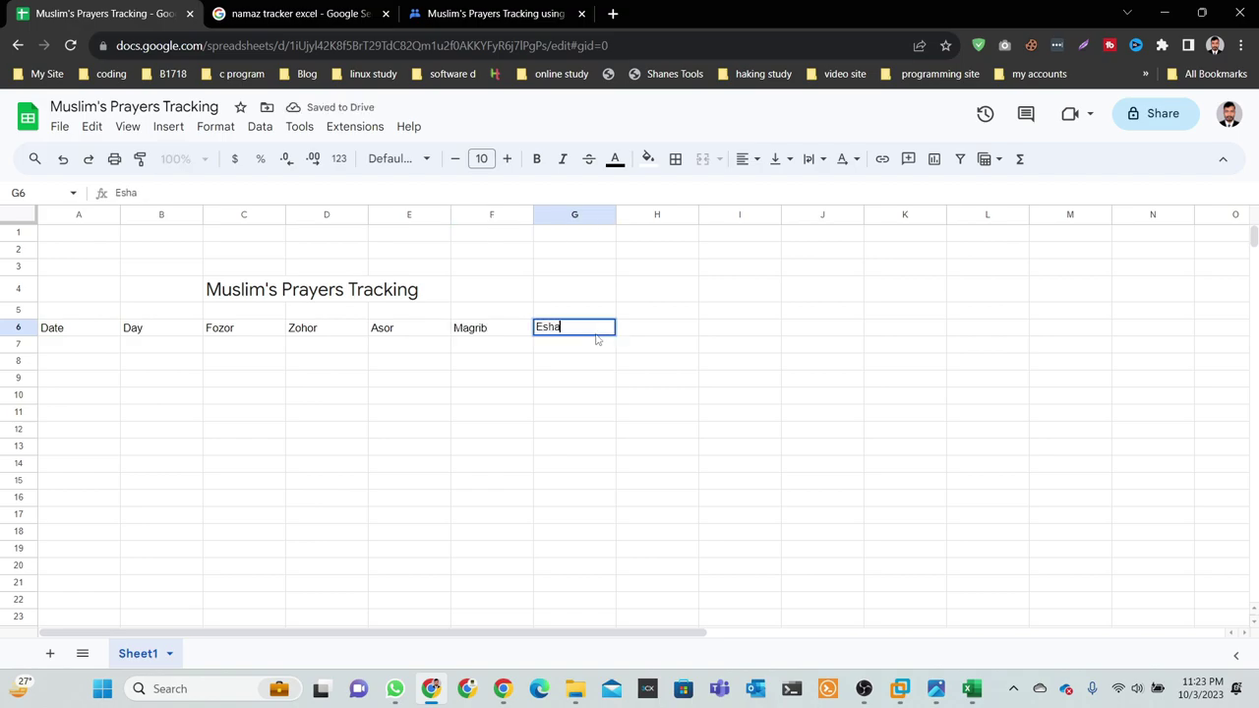
{"action": "left_click", "coordinate": [521, 384]}
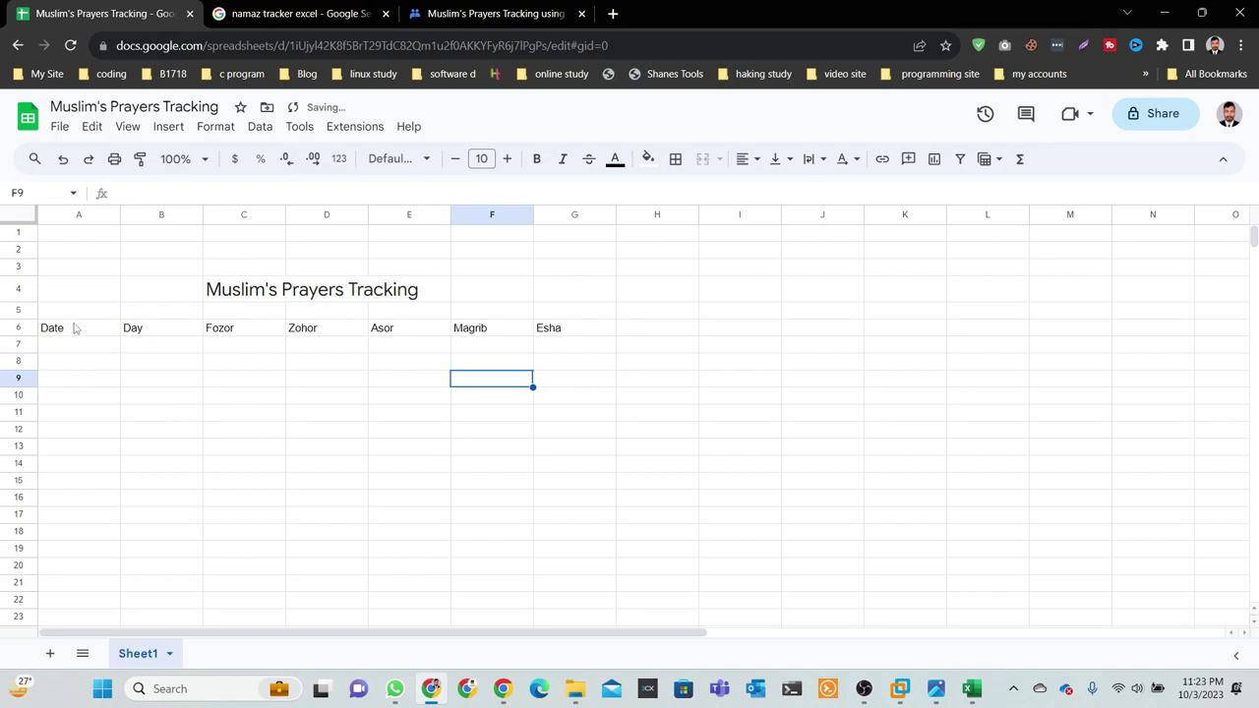
Make the row 6 headers Date through Esha bold and centre-aligned.
{"action": "left_click_drag", "start_coordinate": [56, 328], "coordinate": [579, 334]}
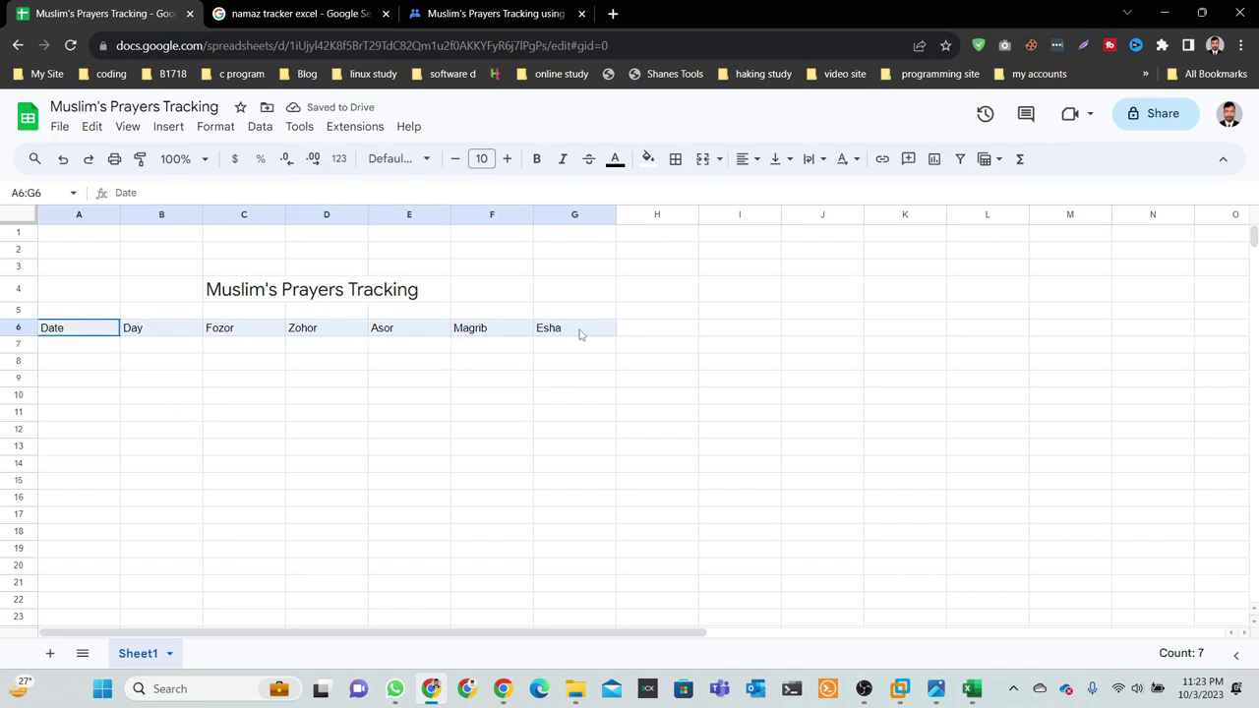
{"action": "left_click", "coordinate": [537, 160]}
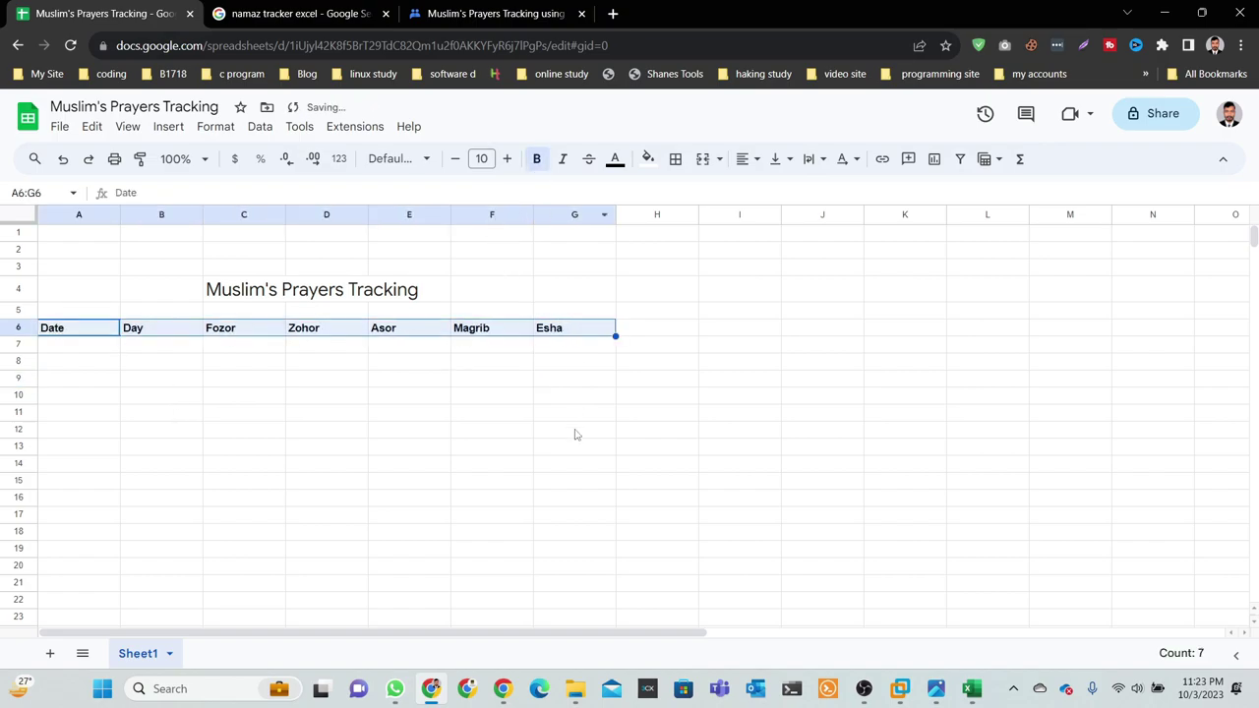
{"action": "left_click", "coordinate": [566, 453]}
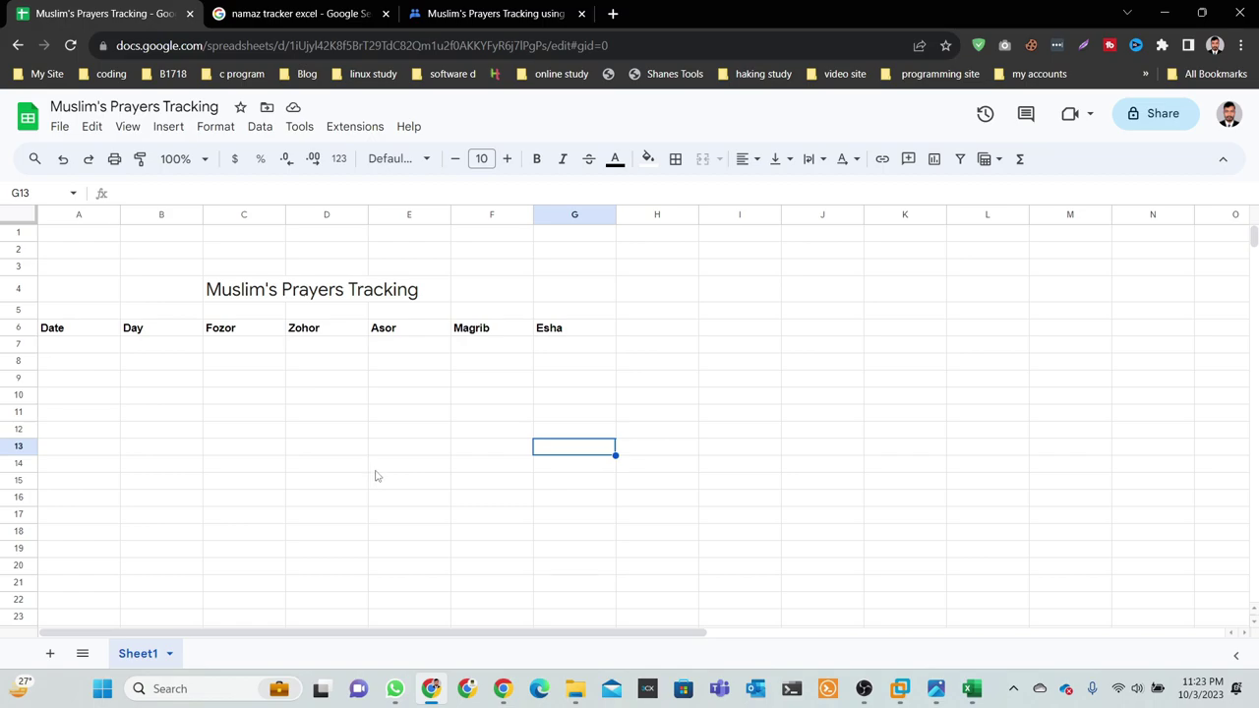
{"action": "left_click_drag", "start_coordinate": [52, 330], "coordinate": [556, 332]}
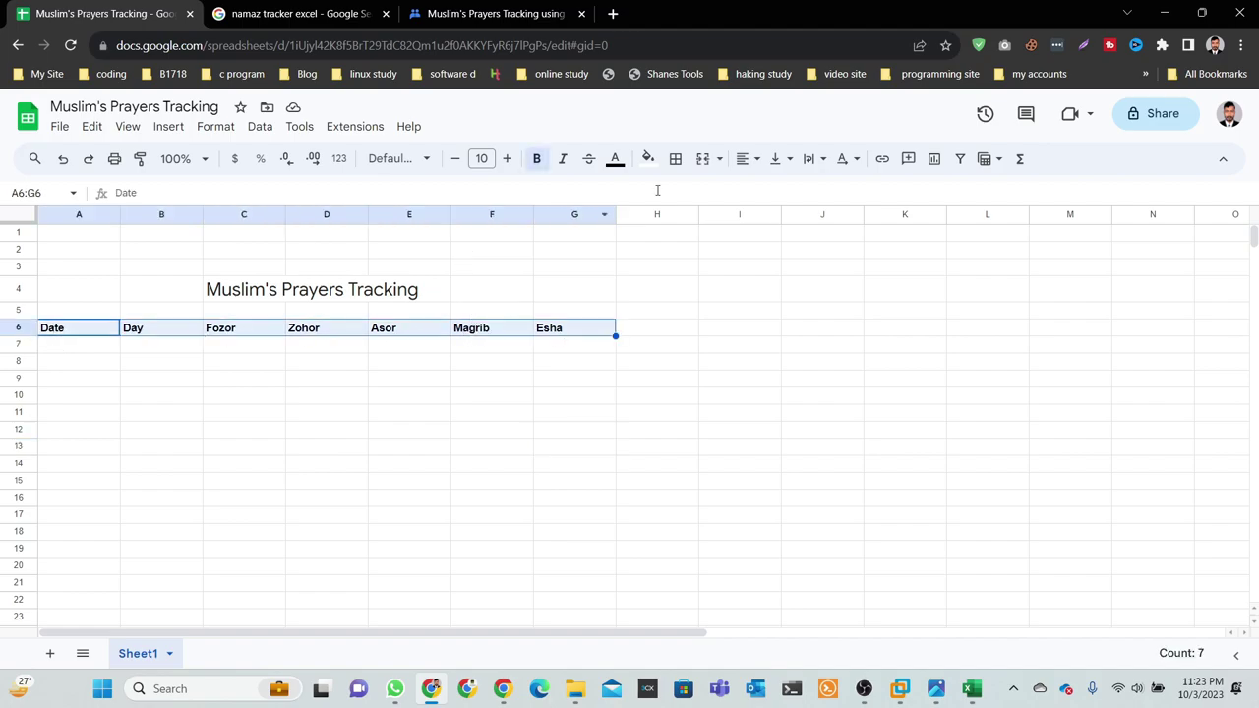
{"action": "left_click", "coordinate": [753, 165]}
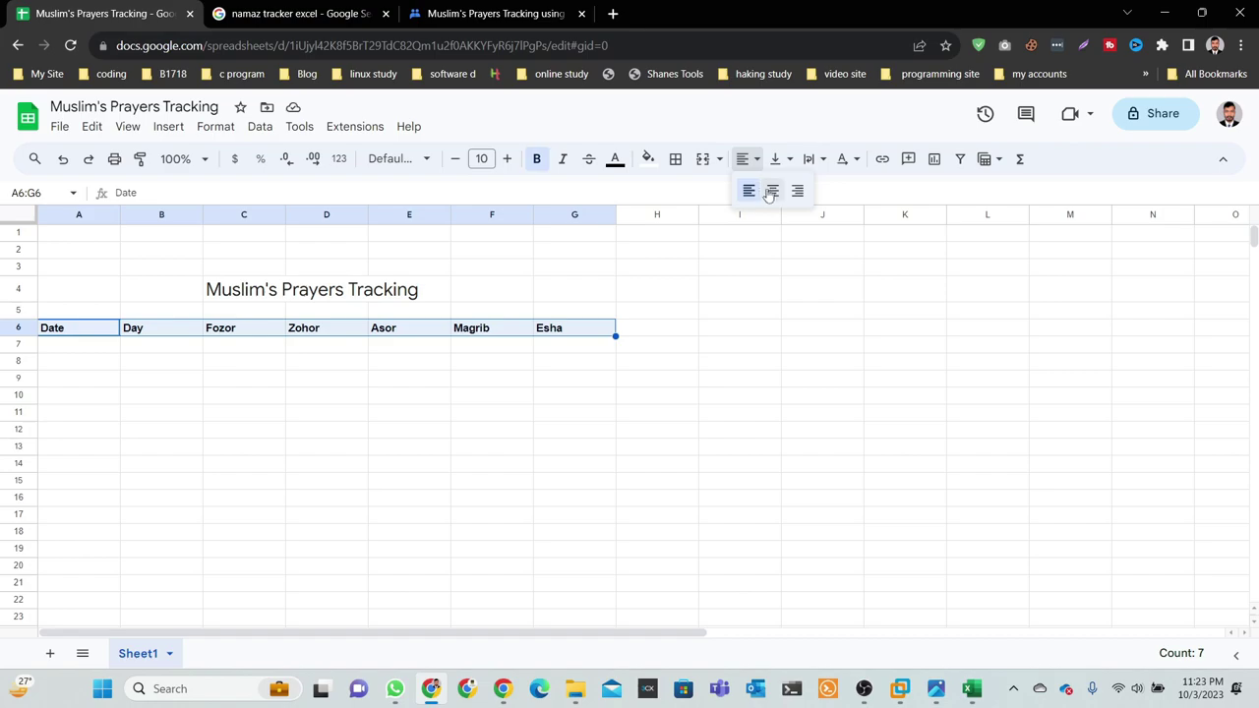
{"action": "left_click", "coordinate": [773, 191]}
{"action": "left_click", "coordinate": [511, 433]}
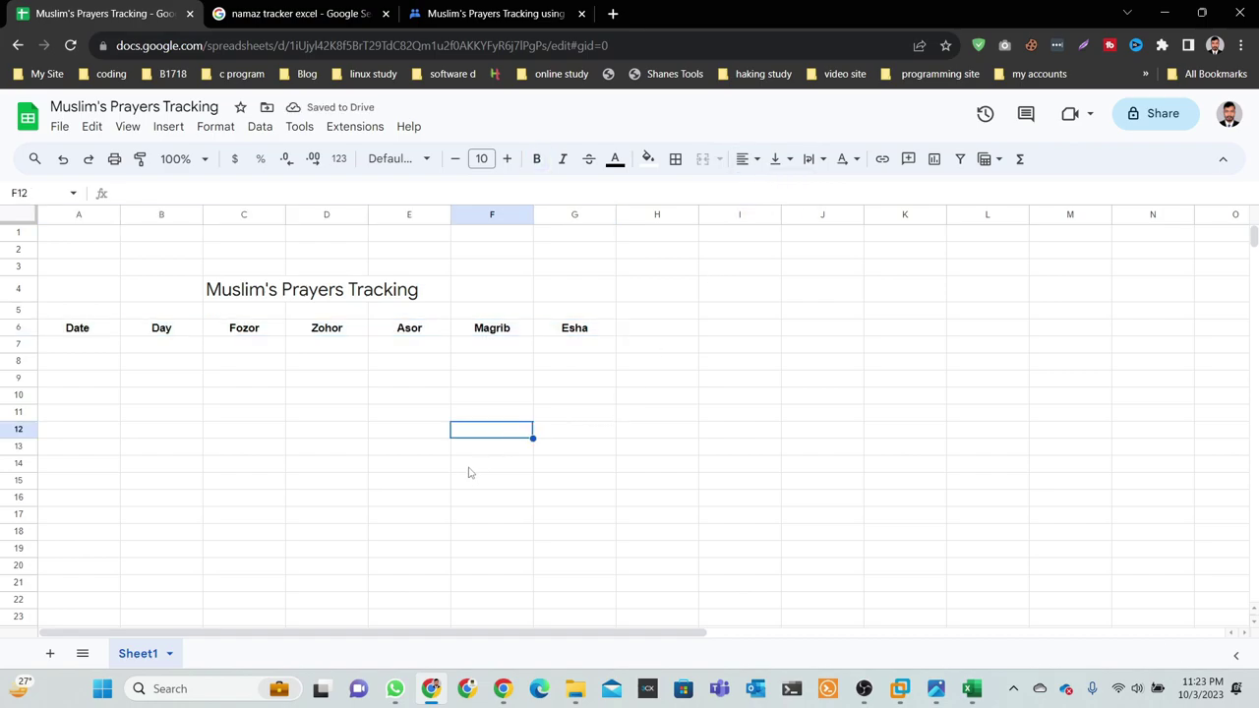
{"action": "left_click", "coordinate": [75, 348]}
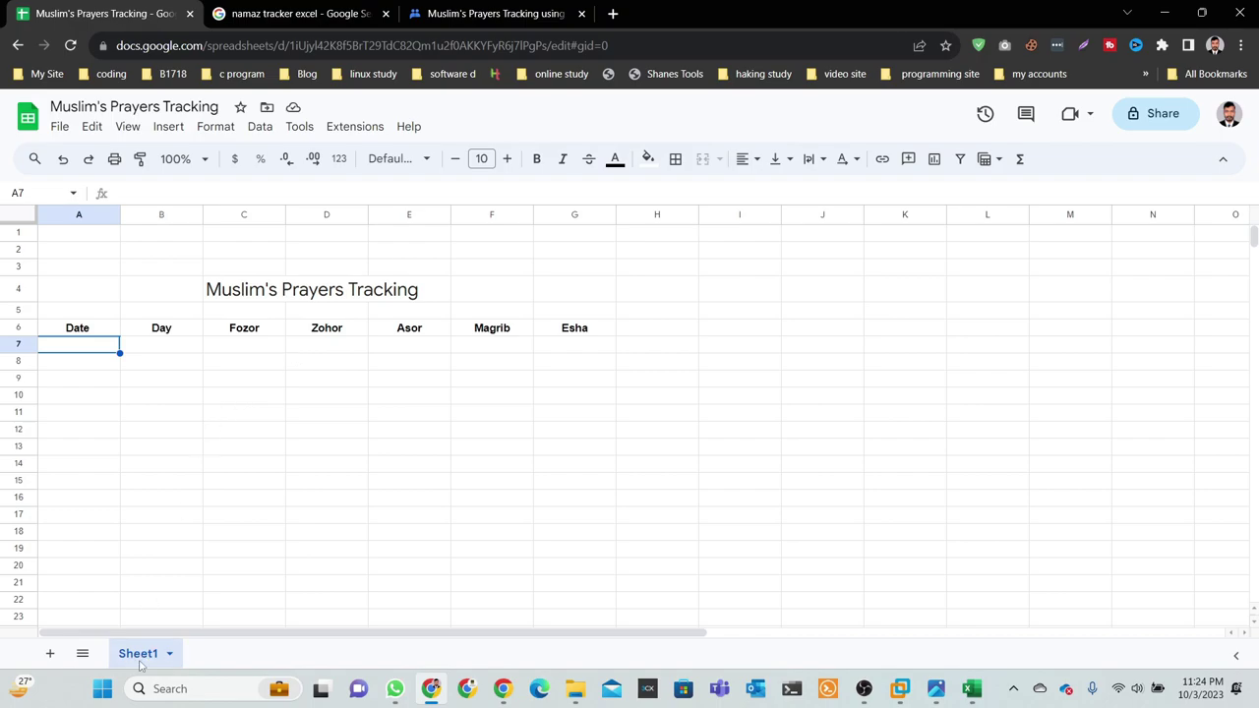
Rename the Sheet1 tab to oct-2023.
{"action": "right_click", "coordinate": [141, 665]}
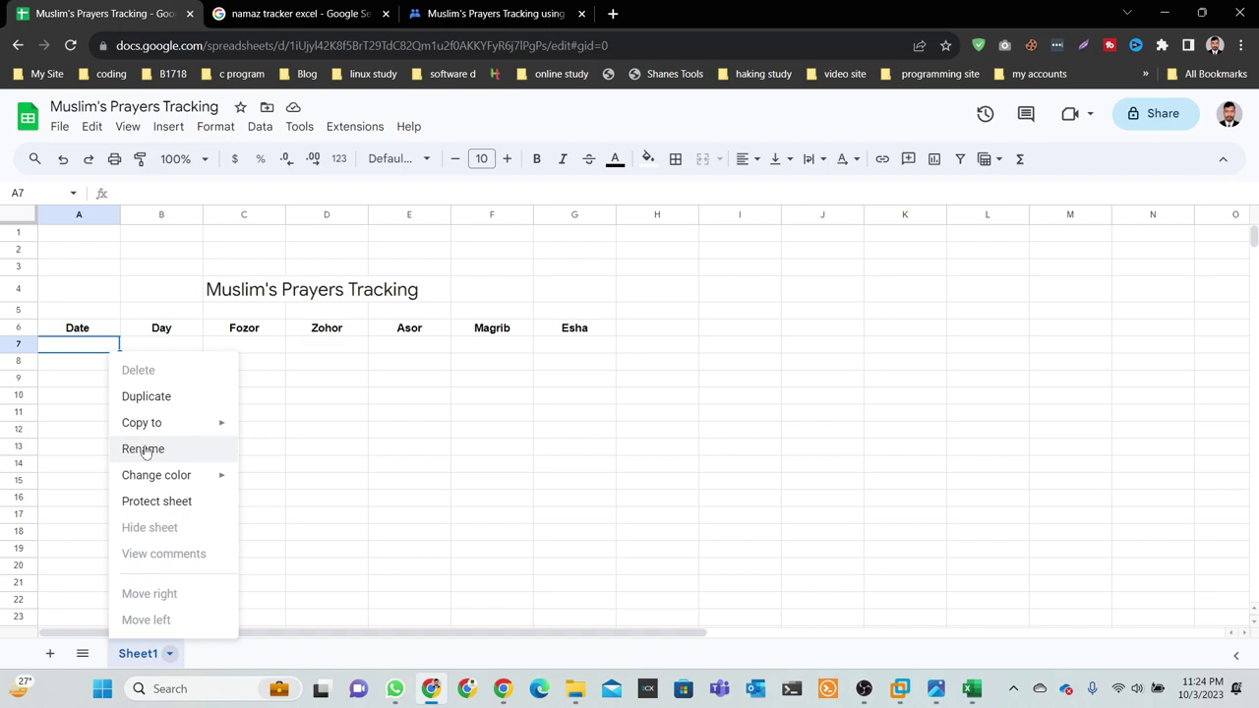
{"action": "left_click", "coordinate": [145, 450]}
{"action": "type", "text": "o"}
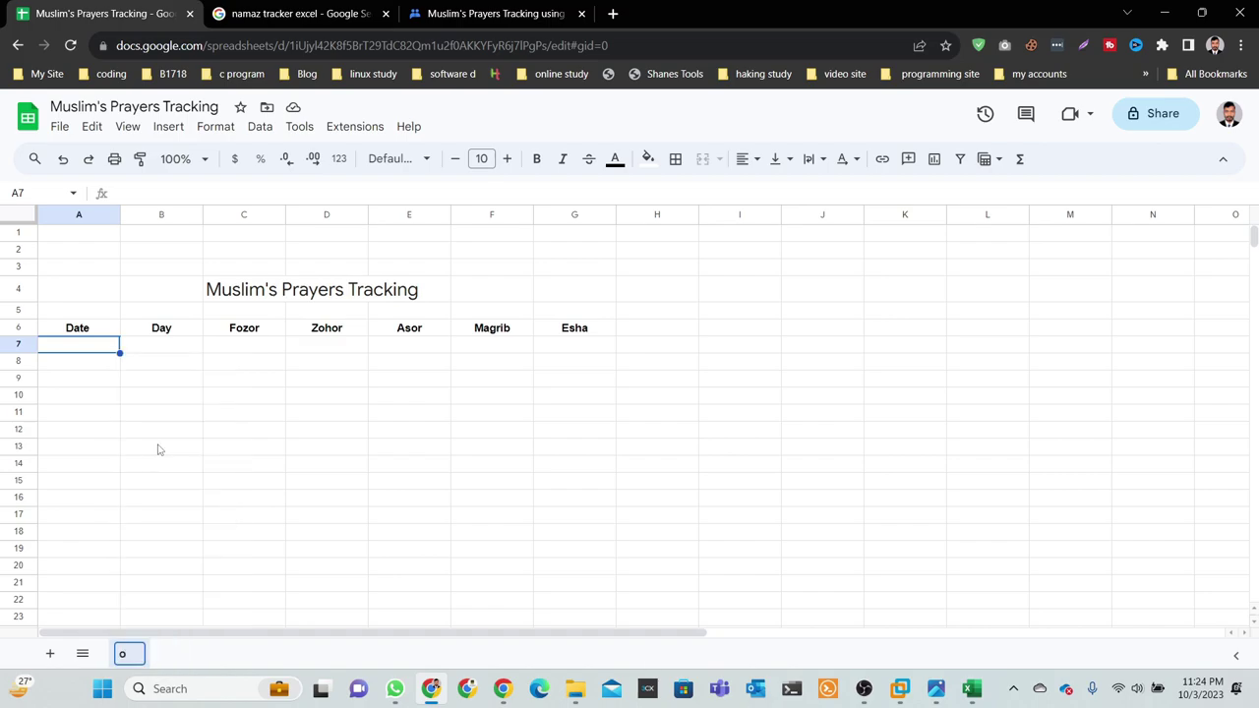
{"action": "type", "text": "ct"}
{"action": "type", "text": "-2023"}
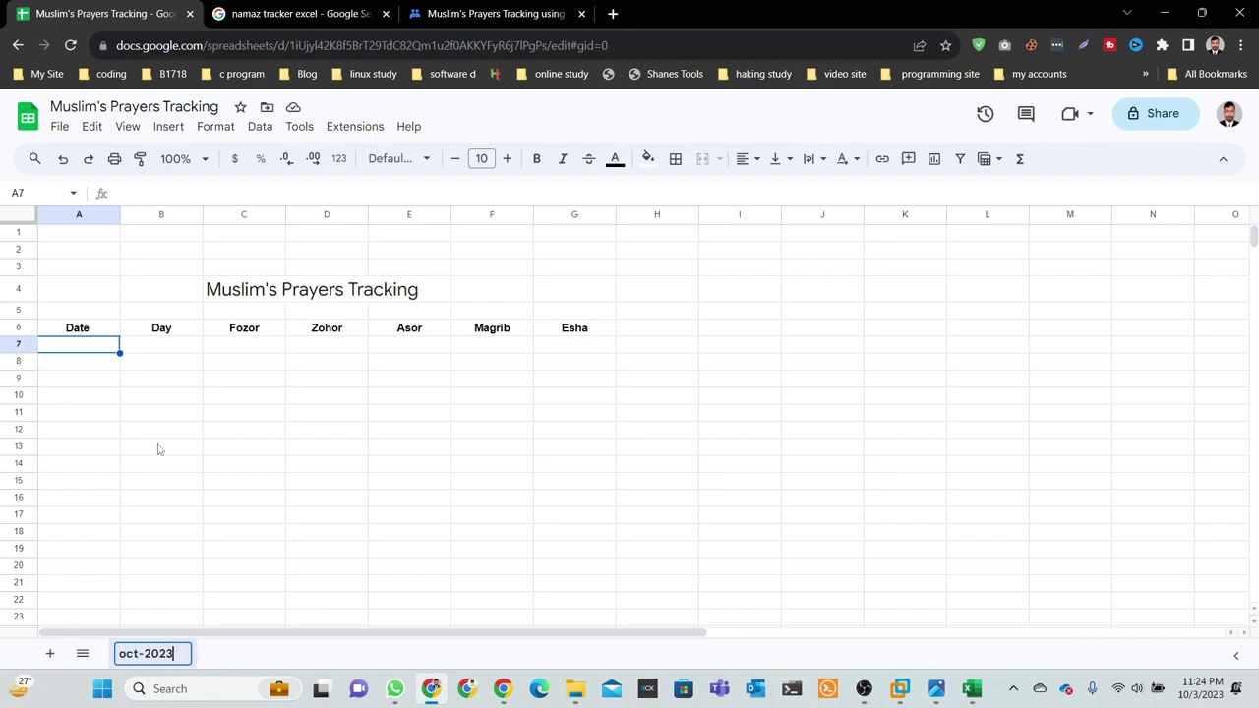
{"action": "left_click", "coordinate": [318, 485]}
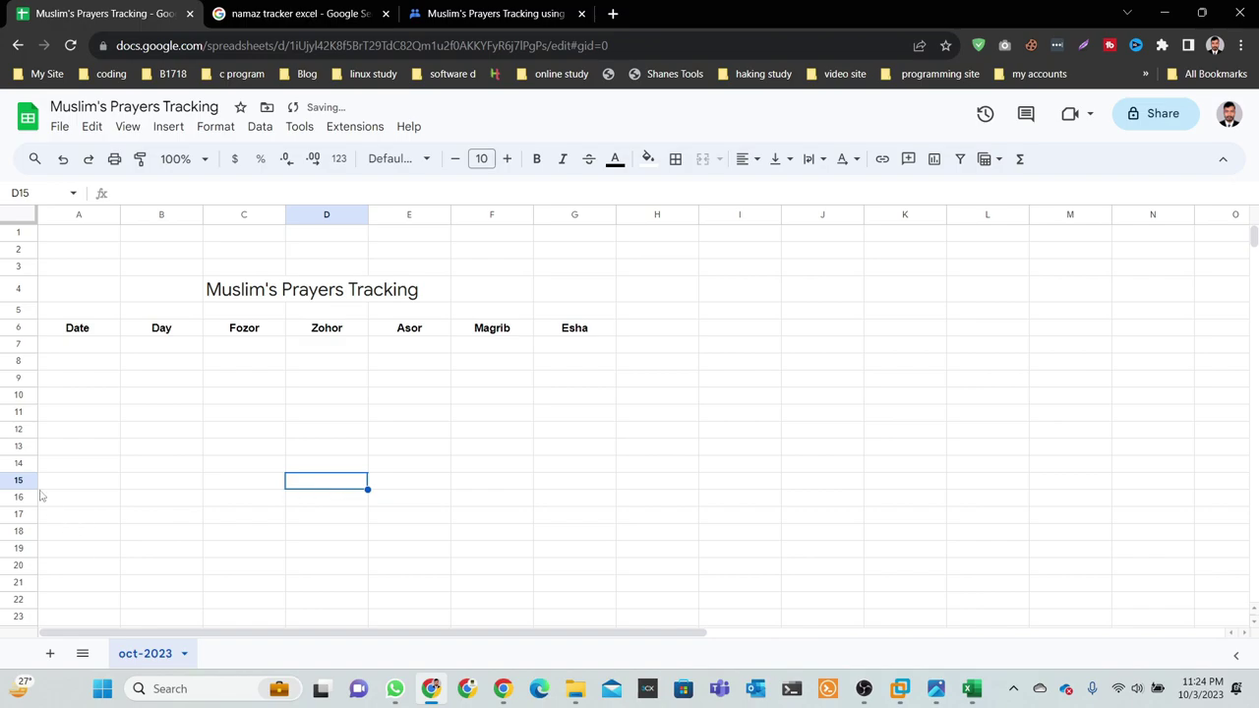
{"action": "left_click", "coordinate": [102, 344]}
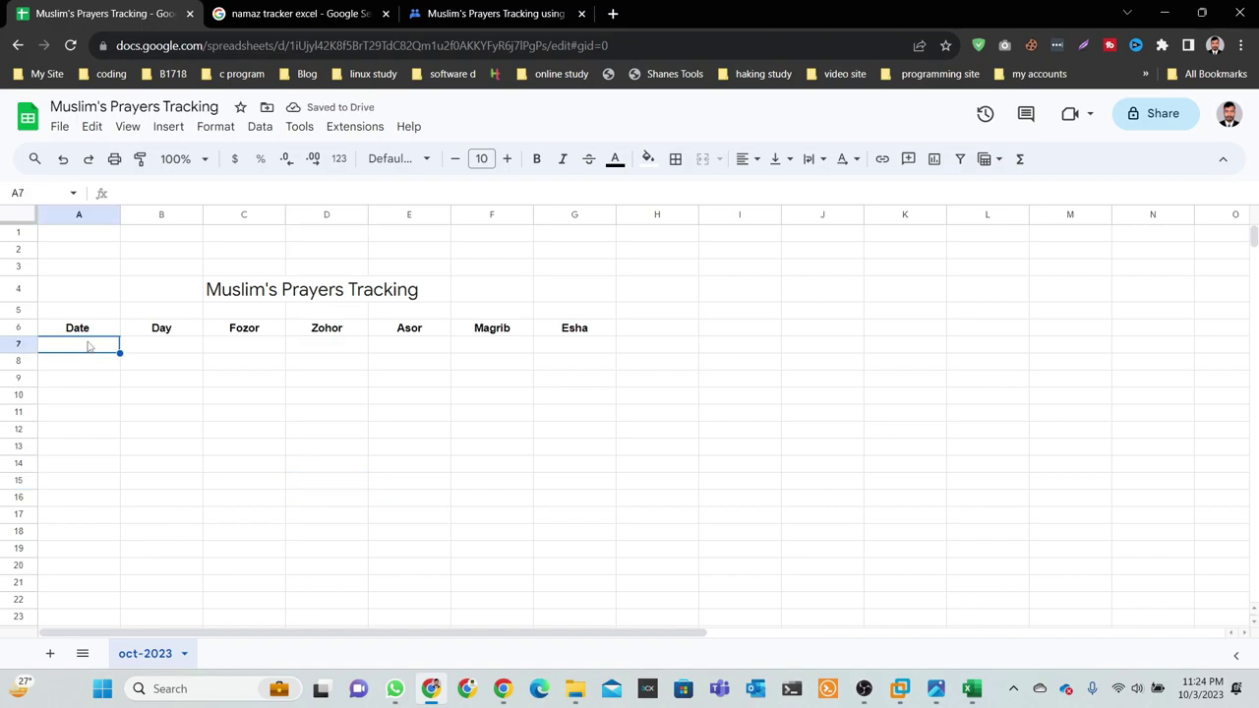
Enter 10/1/2023 in A7 and centre-align the whole Date column A.
{"action": "double_click", "coordinate": [71, 346]}
{"action": "type", "text": "10/"}
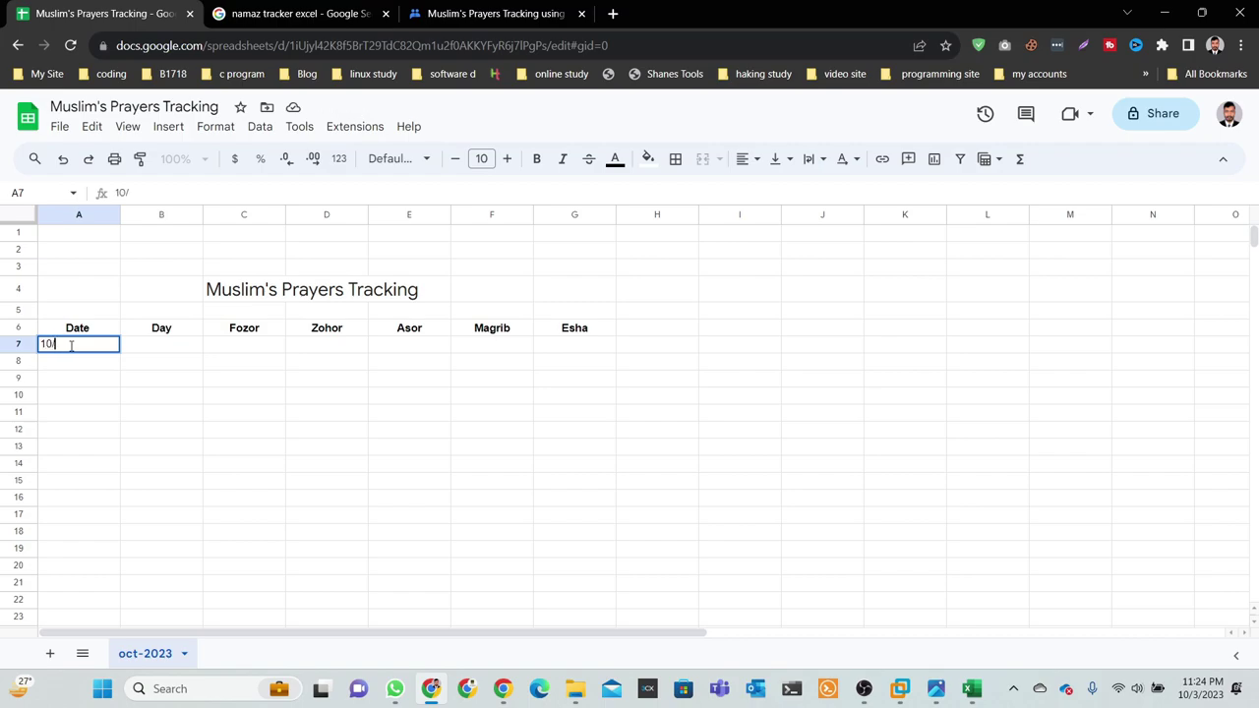
{"action": "type", "text": "1/20"}
{"action": "type", "text": "23"}
{"action": "left_click", "coordinate": [70, 429]}
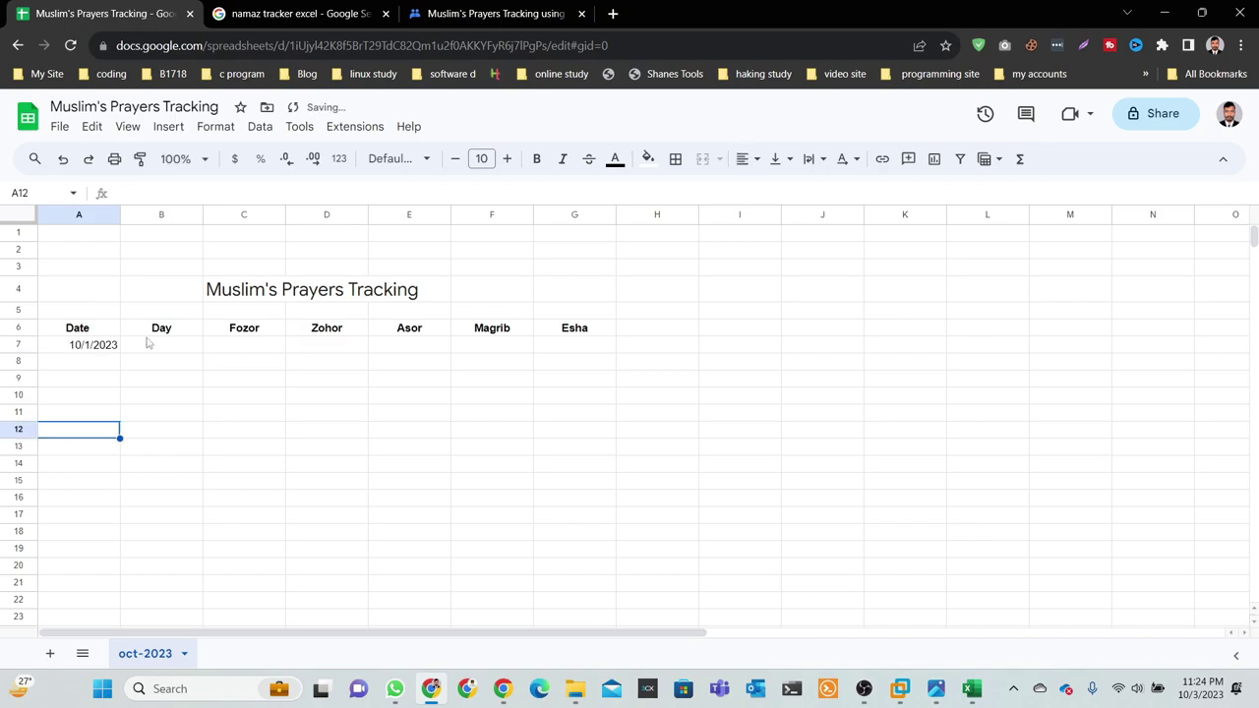
{"action": "left_click", "coordinate": [88, 344]}
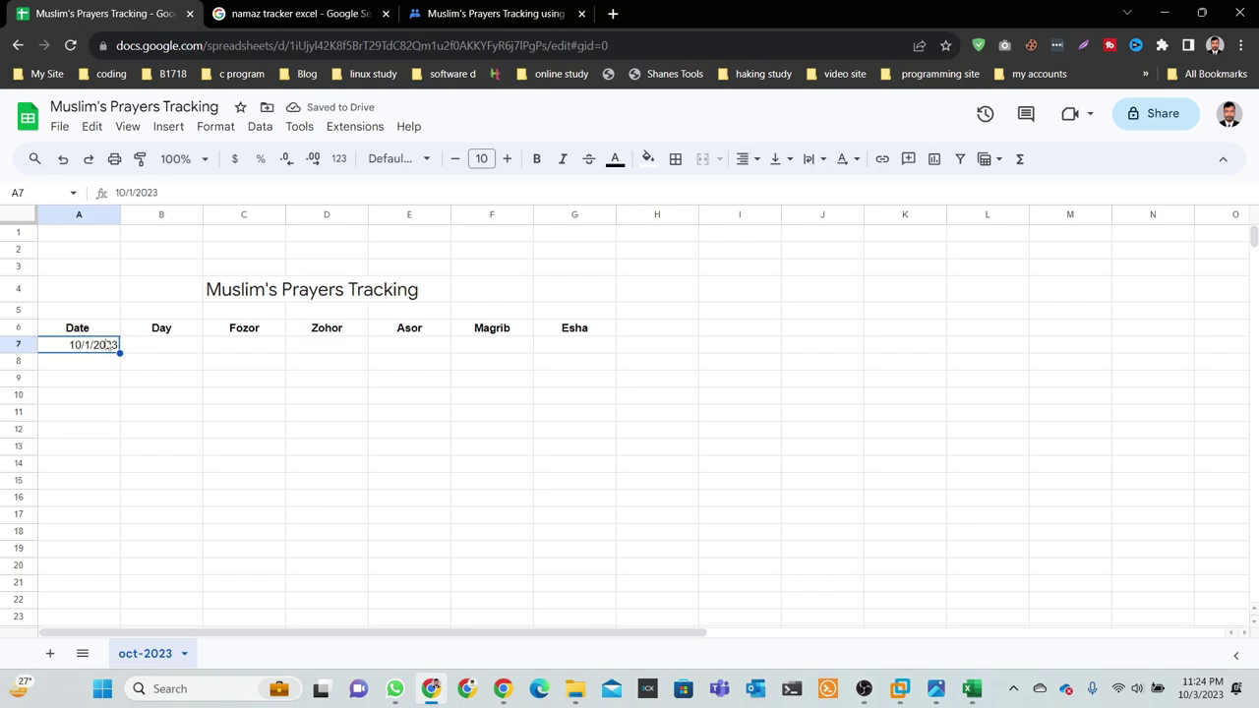
{"action": "left_click", "coordinate": [87, 214]}
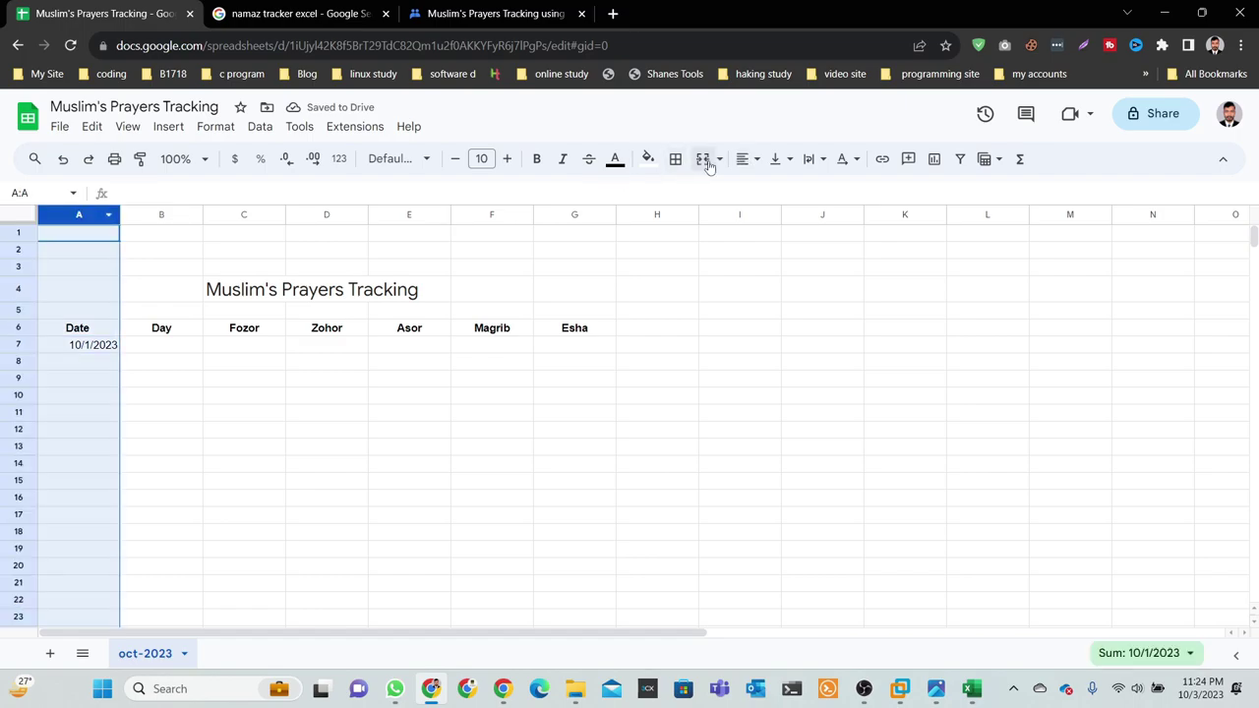
{"action": "left_click", "coordinate": [755, 163]}
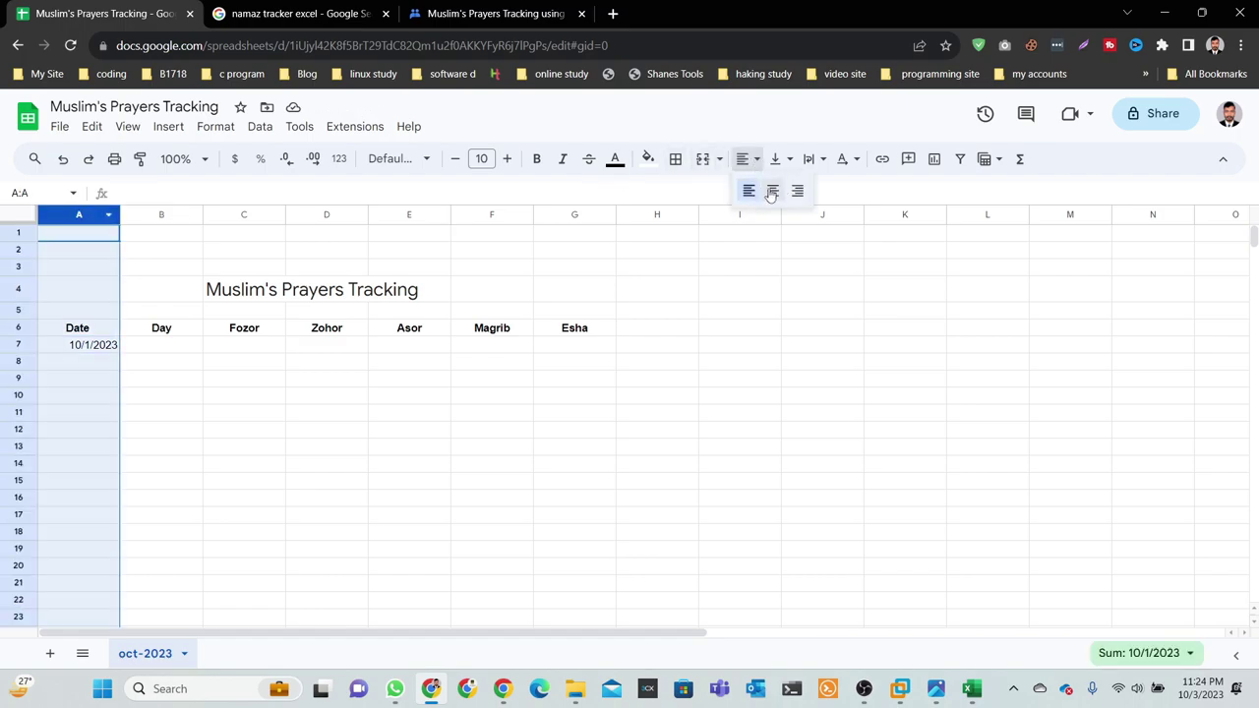
{"action": "left_click", "coordinate": [773, 190]}
{"action": "left_click", "coordinate": [114, 430]}
Fill the dates down column A from 10/1/2023 to 10/31/2023 in row 37.
{"action": "left_click", "coordinate": [107, 346]}
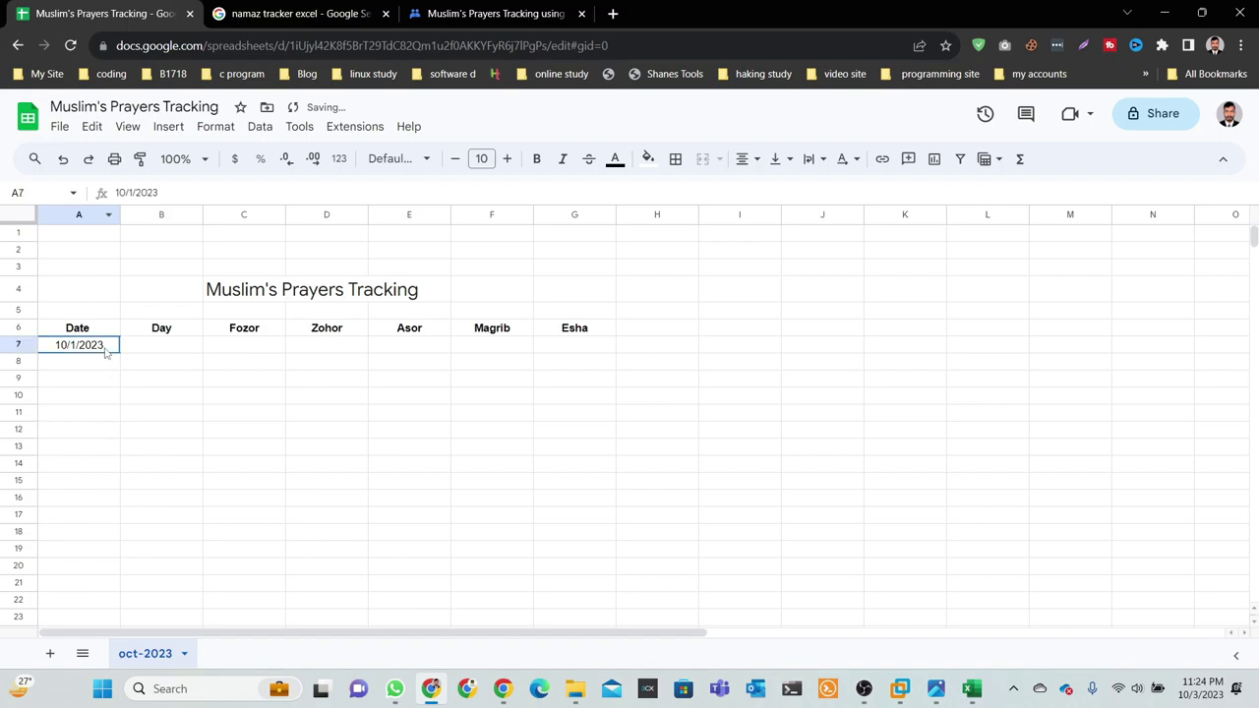
{"action": "mouse_move", "coordinate": [117, 352]}
{"action": "left_mouse_down"}
{"action": "mouse_move", "coordinate": [143, 510]}
{"action": "mouse_move", "coordinate": [130, 582]}
{"action": "mouse_move", "coordinate": [102, 536]}
{"action": "left_mouse_up"}
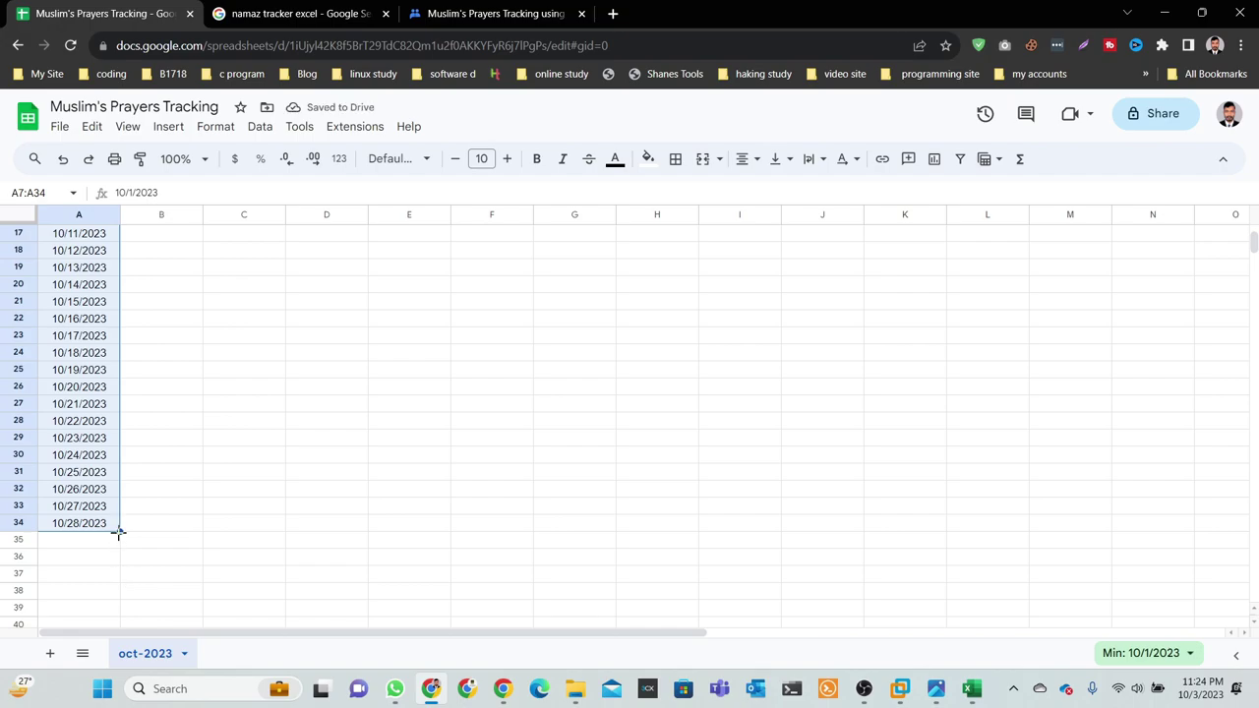
{"action": "left_click_drag", "start_coordinate": [118, 532], "coordinate": [119, 570]}
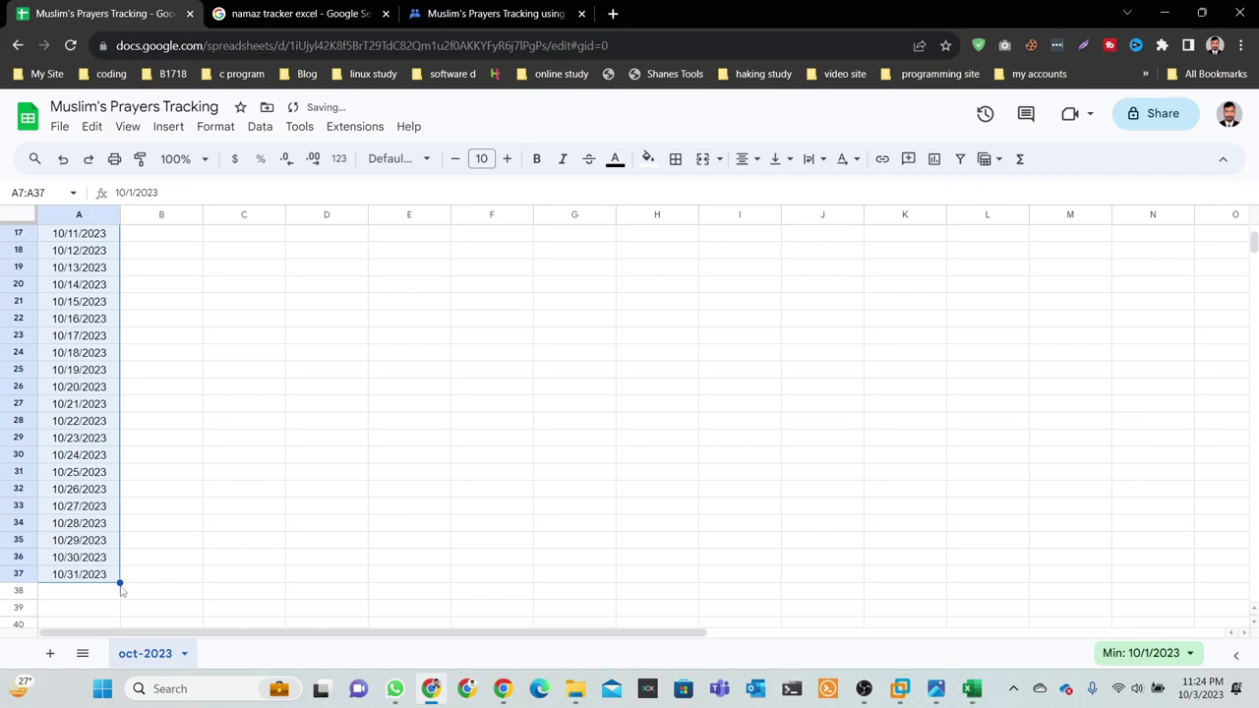
{"action": "left_click", "coordinate": [190, 529]}
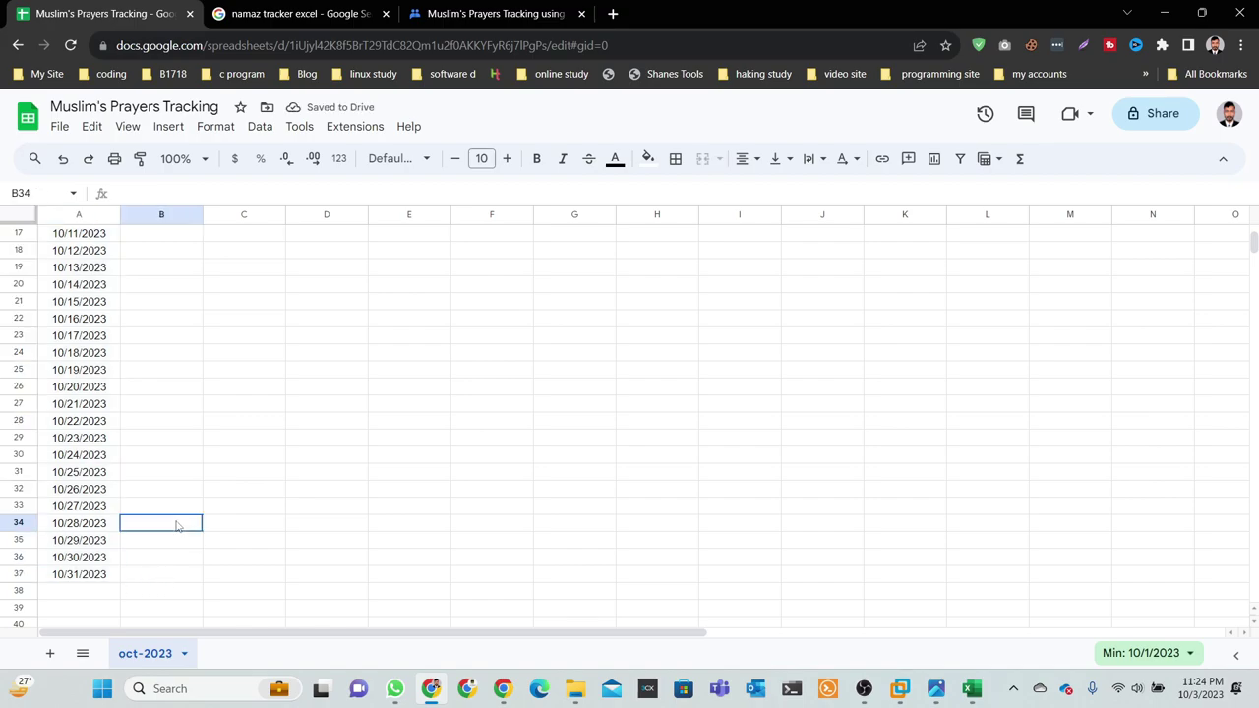
{"action": "scroll", "coordinate": [160, 520], "scroll_direction": "up", "scroll_amount": 3}
{"action": "scroll", "coordinate": [155, 506], "scroll_direction": "up", "scroll_amount": 3}
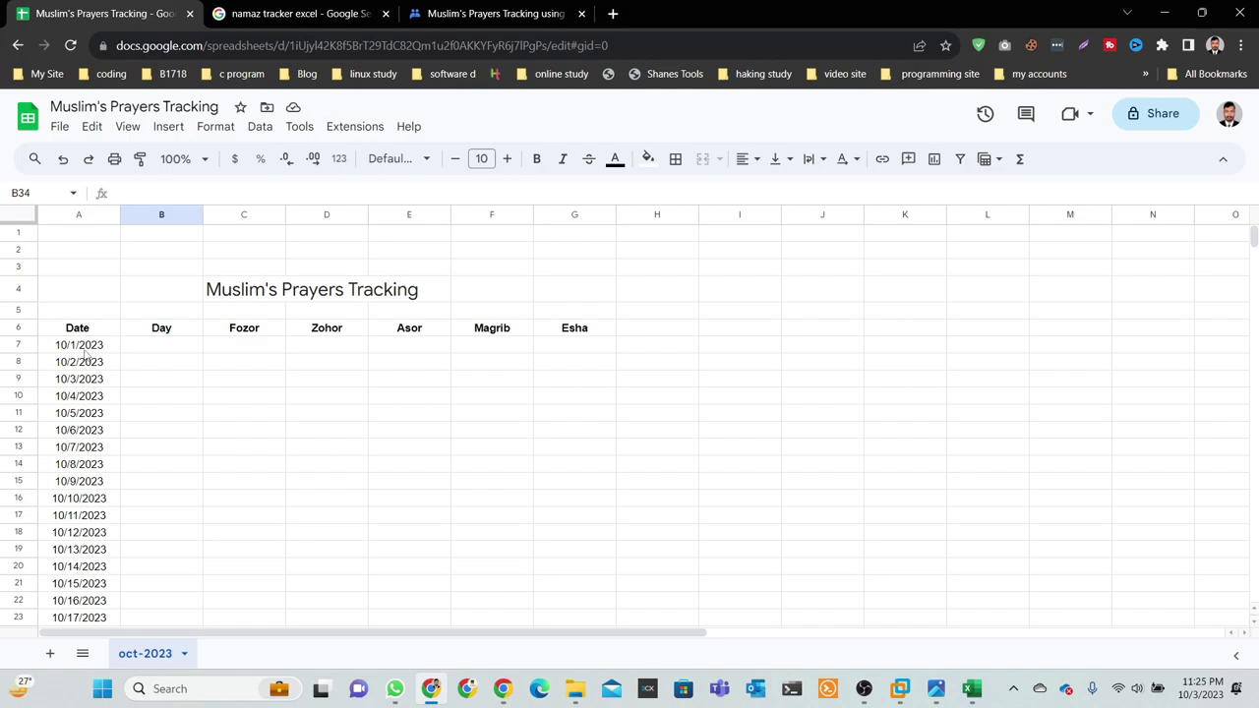
{"action": "left_click", "coordinate": [87, 356]}
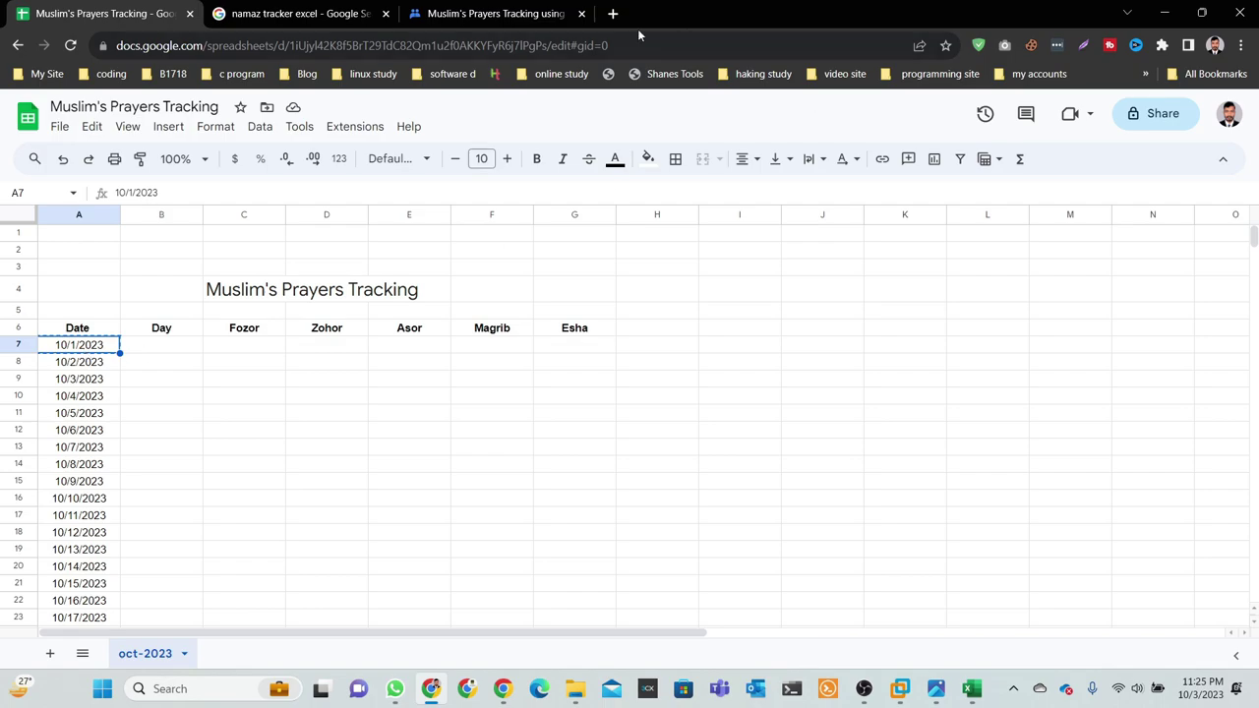
Search Google for '10/1/2023 + dday', copy the answer Tuesday, and return to the sheet.
{"action": "left_click", "coordinate": [612, 12]}
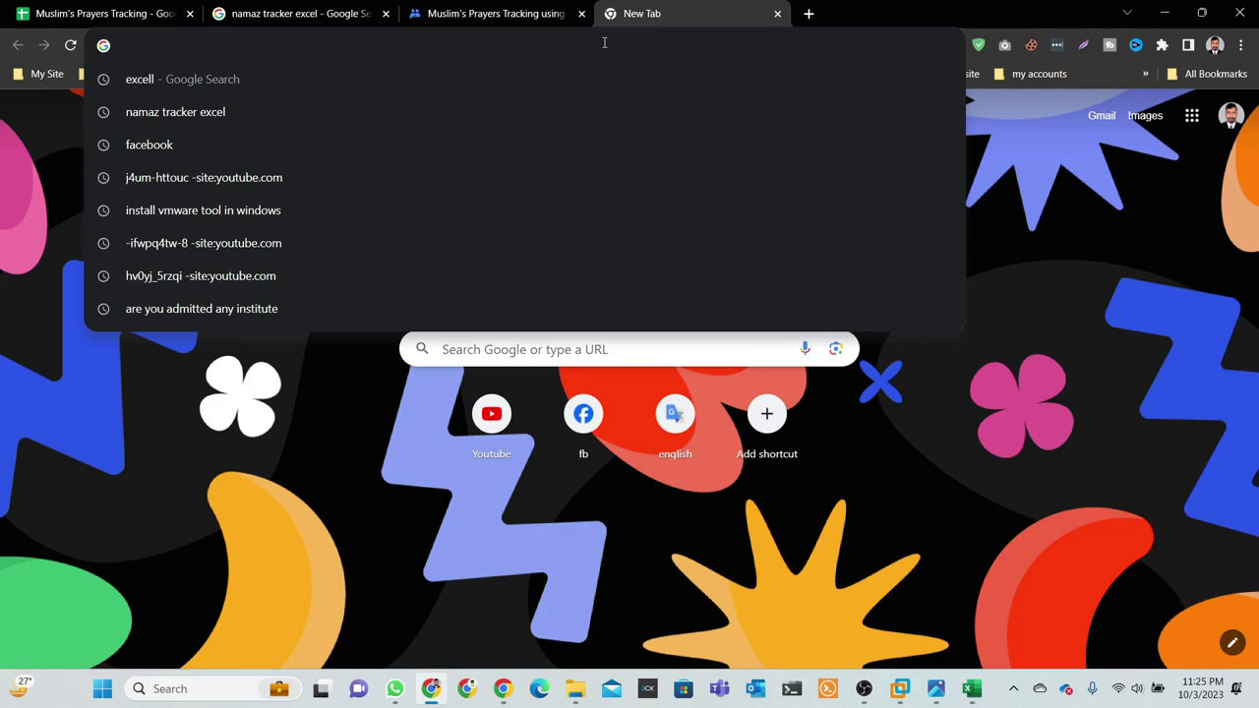
{"action": "type", "text": "10/1/2023"}
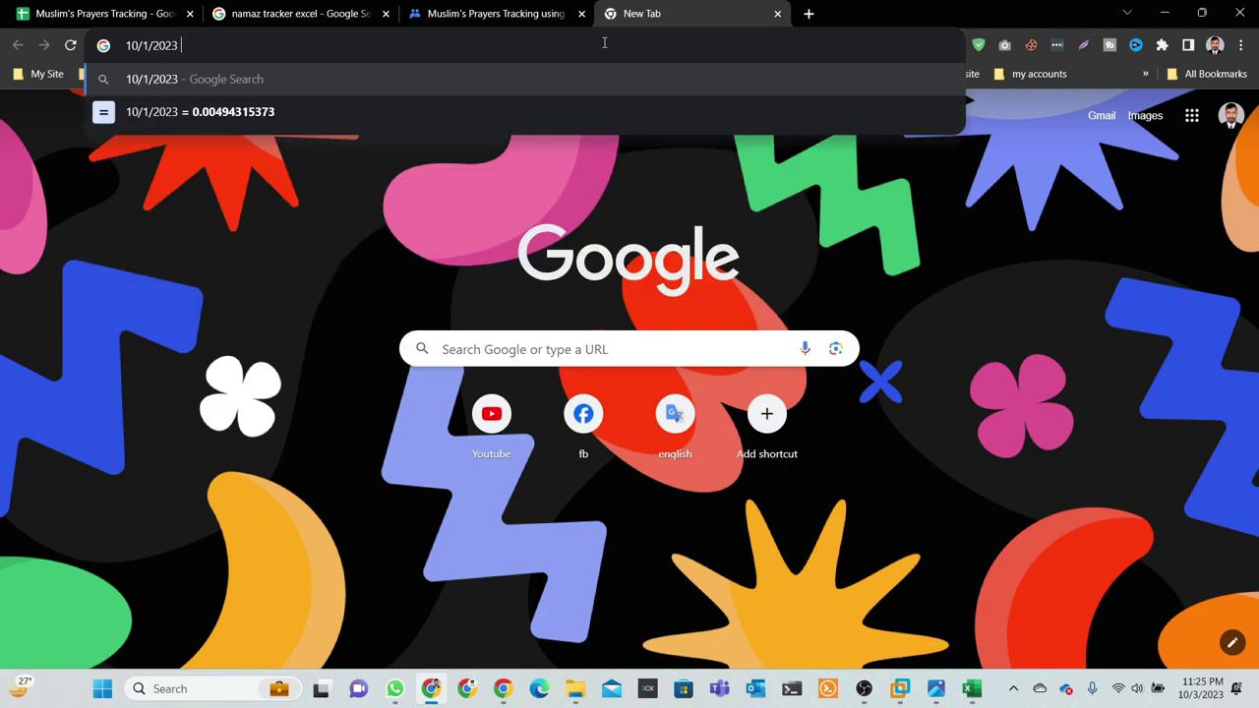
{"action": "type", "text": "+ dday"}
{"action": "key", "text": "Return"}
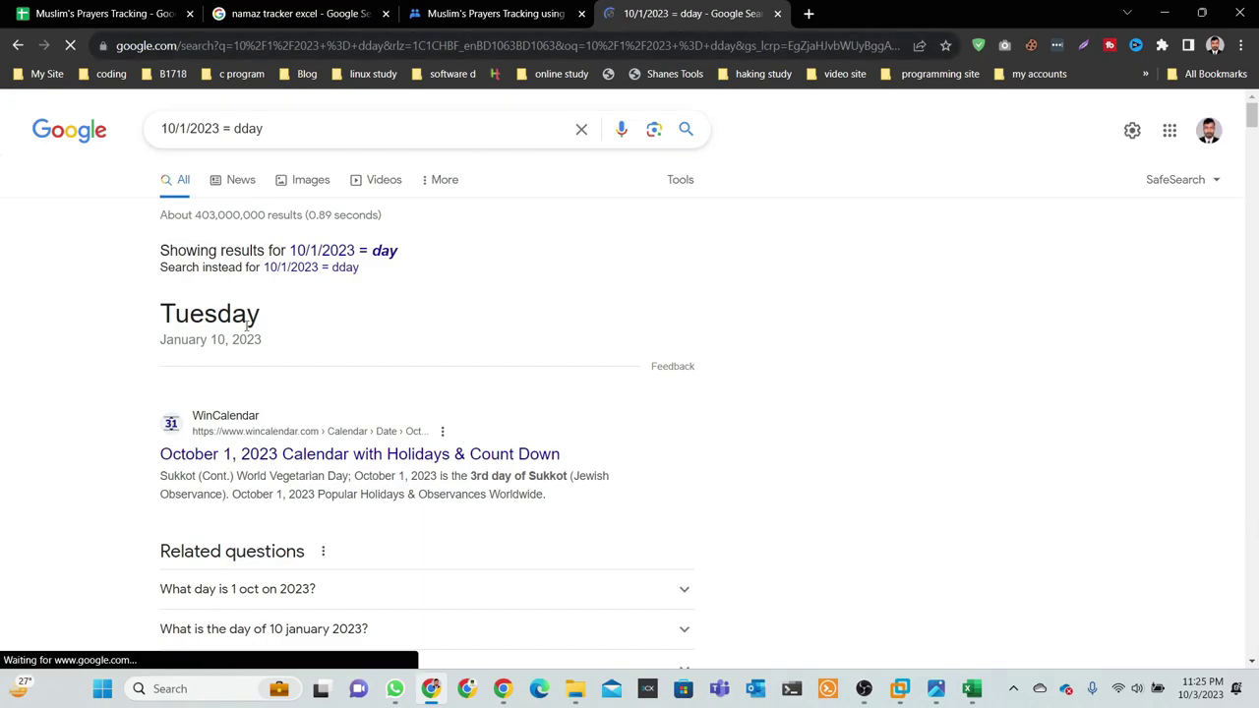
{"action": "left_click_drag", "start_coordinate": [278, 325], "coordinate": [165, 323]}
{"action": "right_click", "coordinate": [165, 322]}
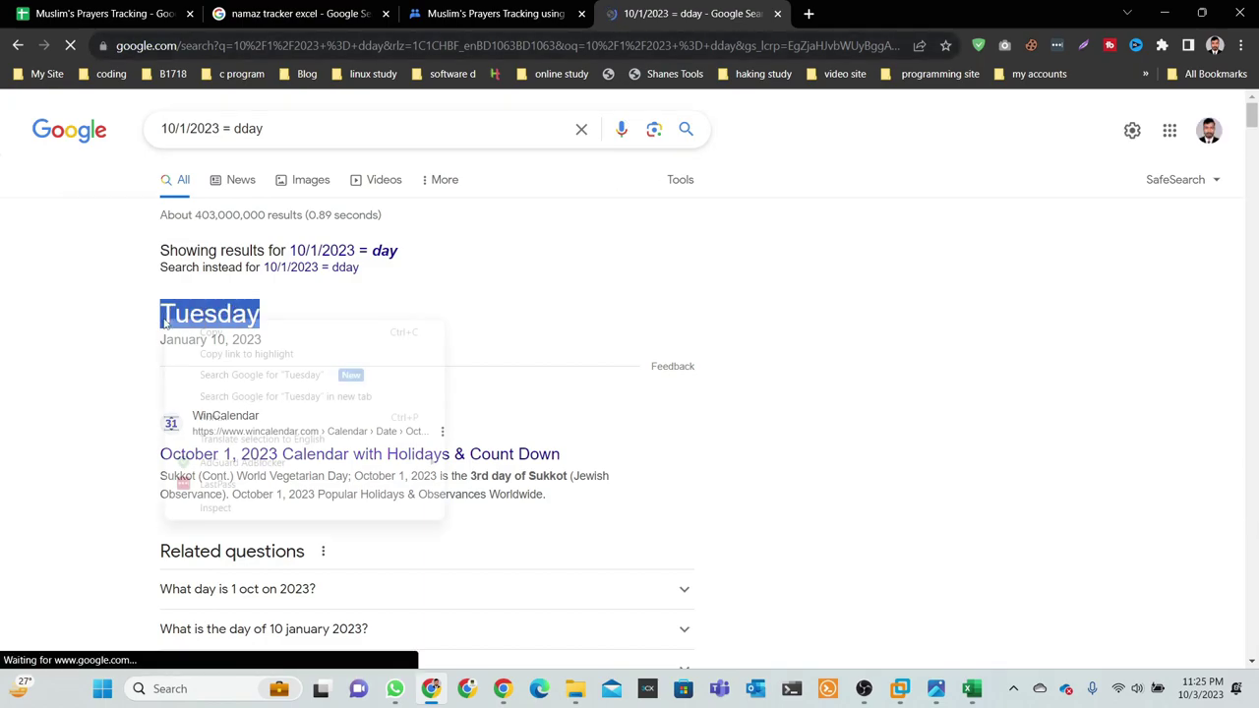
{"action": "left_click", "coordinate": [220, 333]}
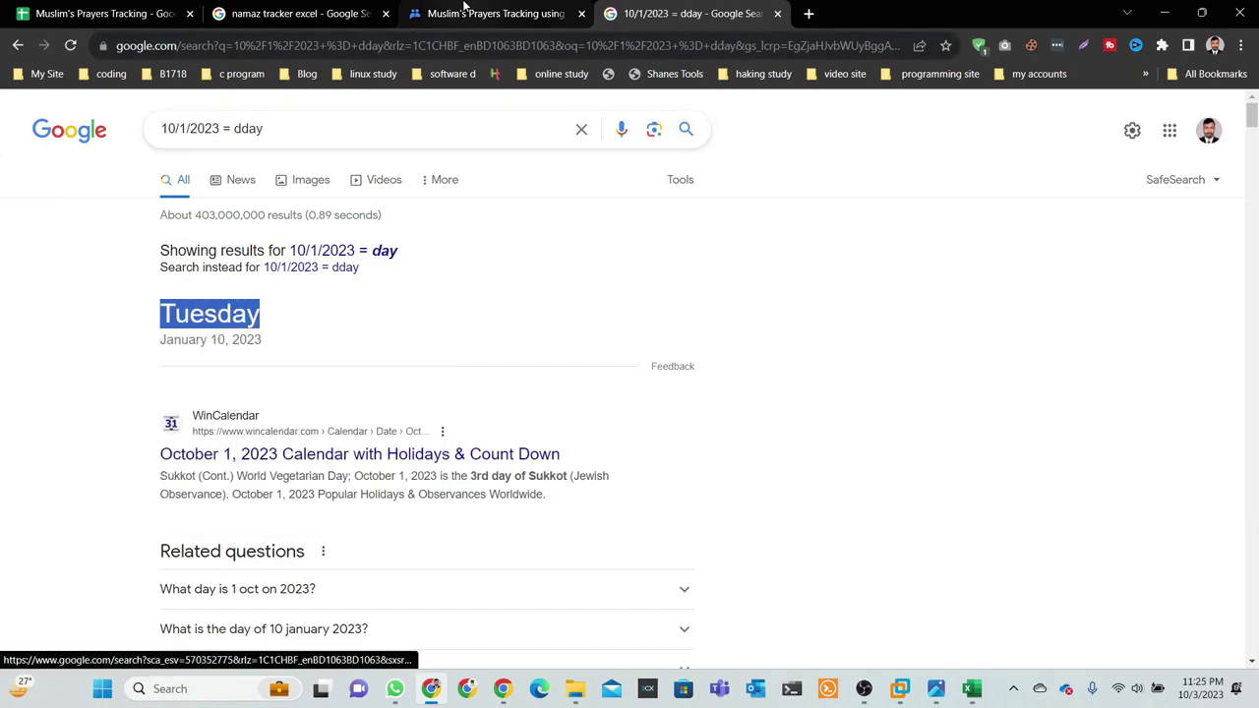
{"action": "left_click", "coordinate": [187, 17]}
{"action": "left_click", "coordinate": [163, 346]}
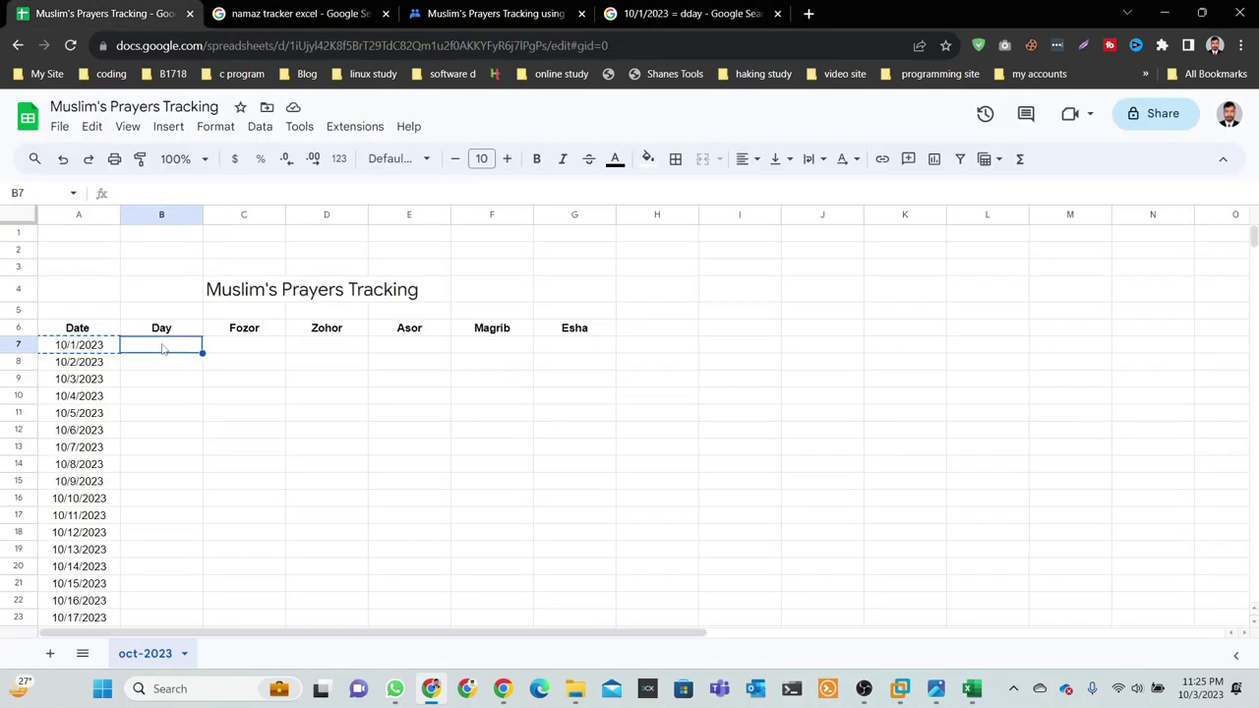
Paste Tuesday into B7, then widen and centre-align the Day column B.
{"action": "key", "text": "ctrl+v"}
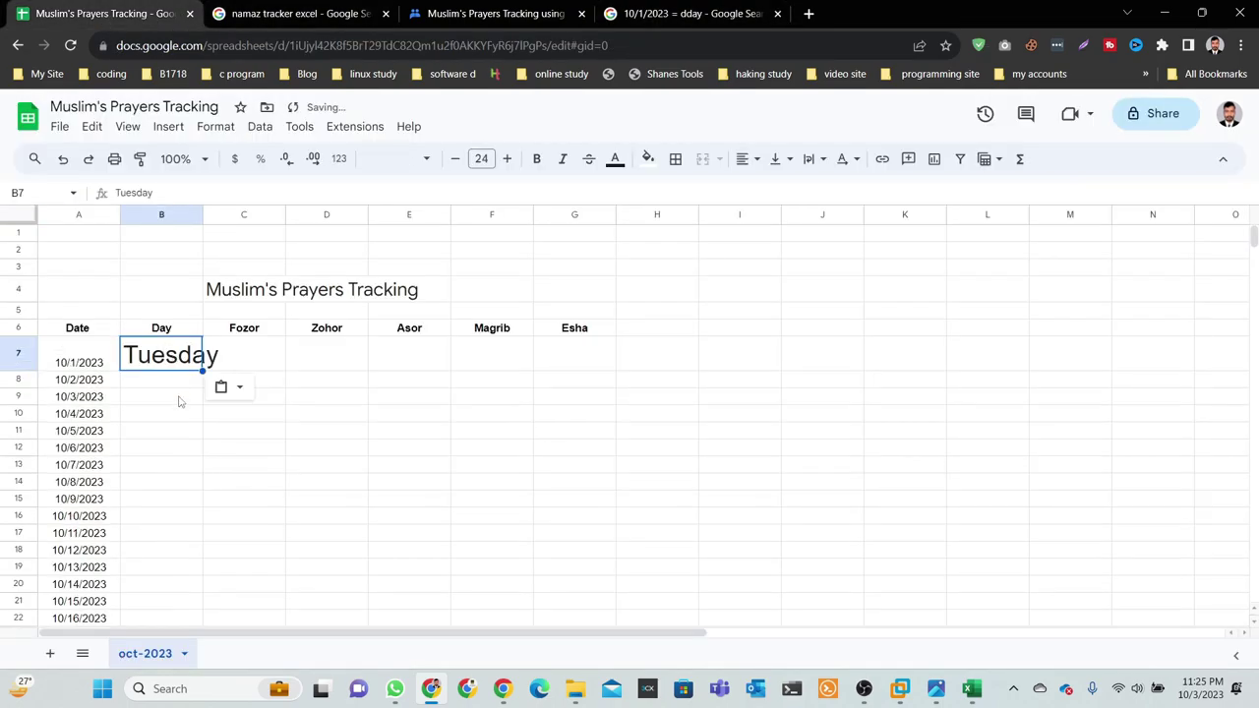
{"action": "key", "text": "ctrl+z"}
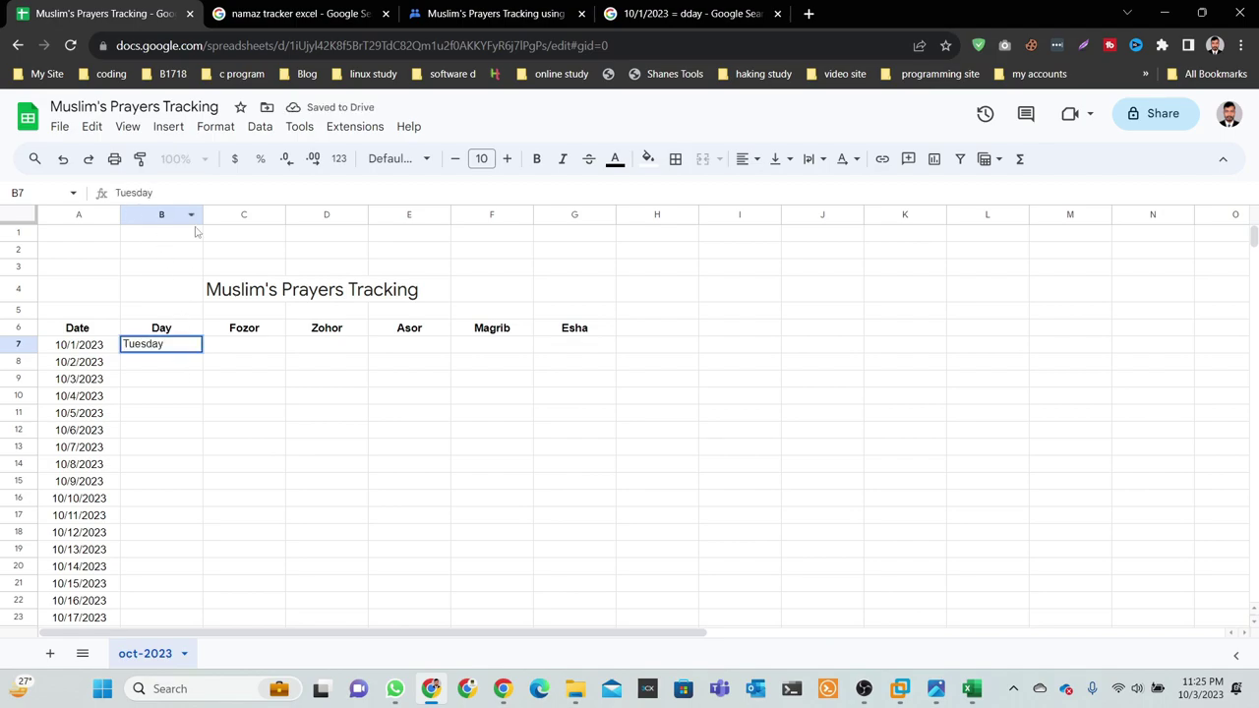
{"action": "left_click_drag", "start_coordinate": [203, 214], "coordinate": [257, 214]}
{"action": "left_click", "coordinate": [289, 413]}
{"action": "left_click", "coordinate": [177, 398]}
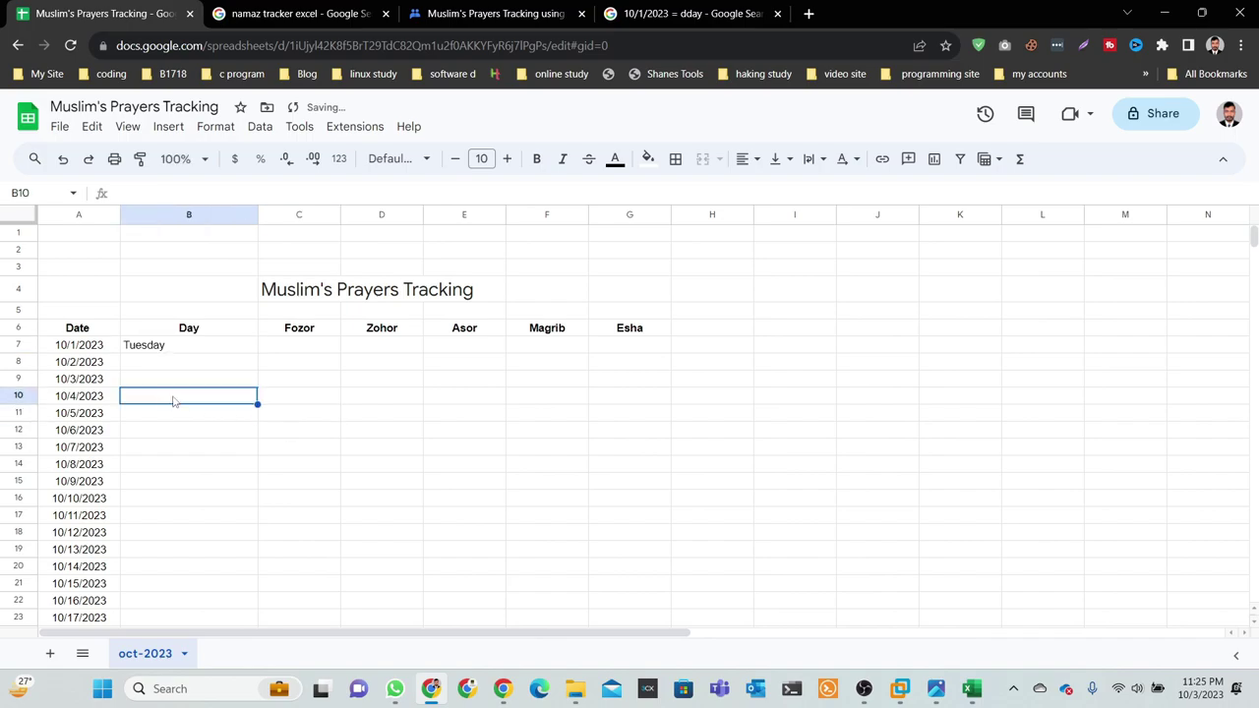
{"action": "left_click", "coordinate": [210, 218]}
{"action": "left_click", "coordinate": [743, 169]}
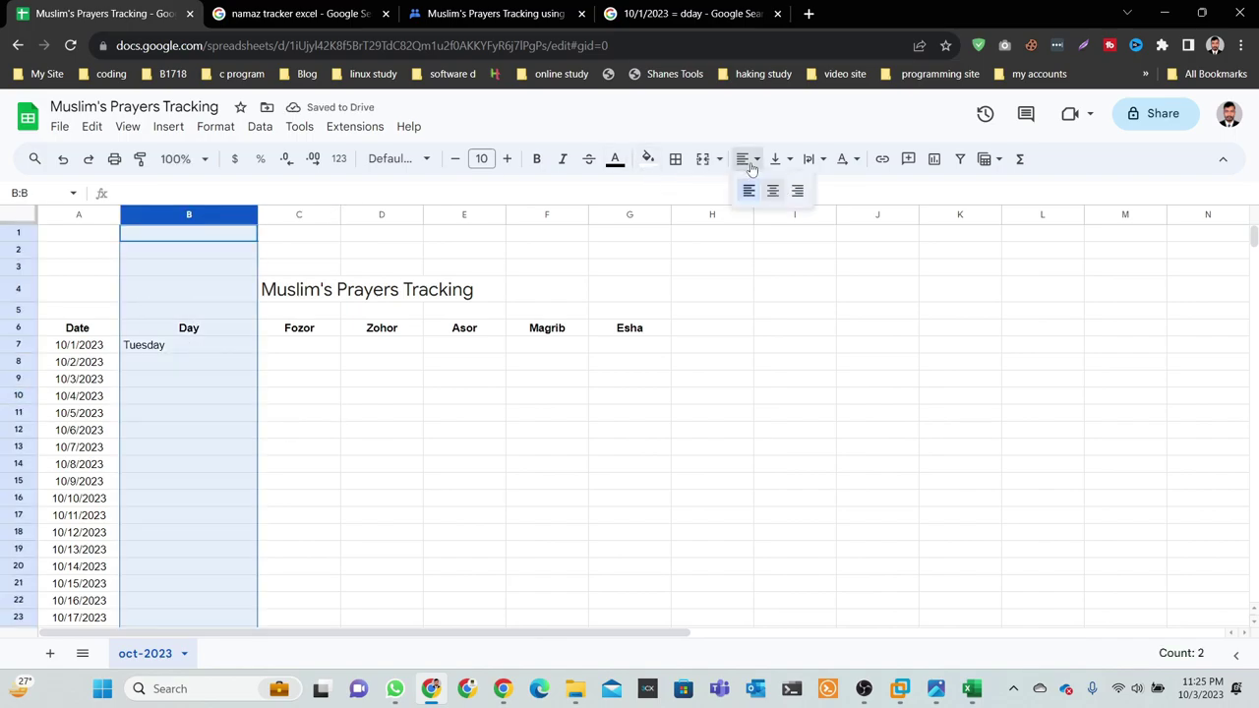
{"action": "left_click", "coordinate": [767, 188]}
{"action": "left_click", "coordinate": [196, 501]}
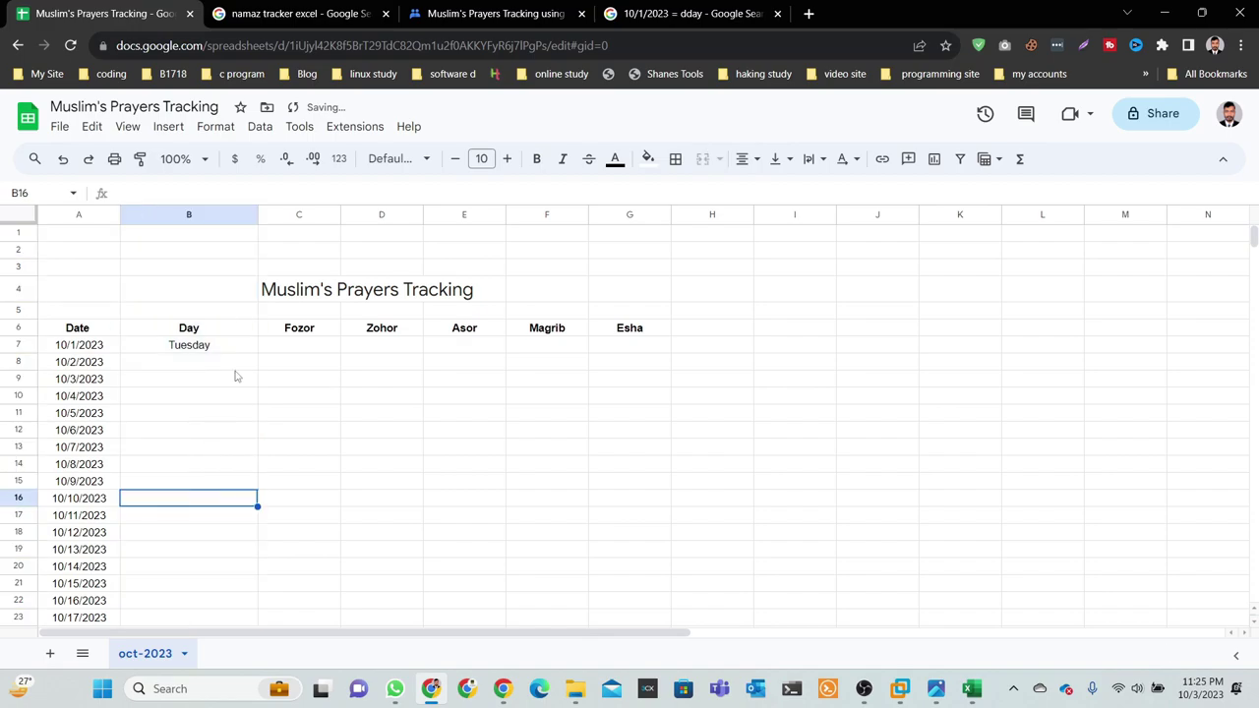
Fill weekday names from Tuesday in B7 down to row 37.
{"action": "left_click", "coordinate": [221, 350]}
{"action": "left_click_drag", "start_coordinate": [255, 352], "coordinate": [249, 575]}
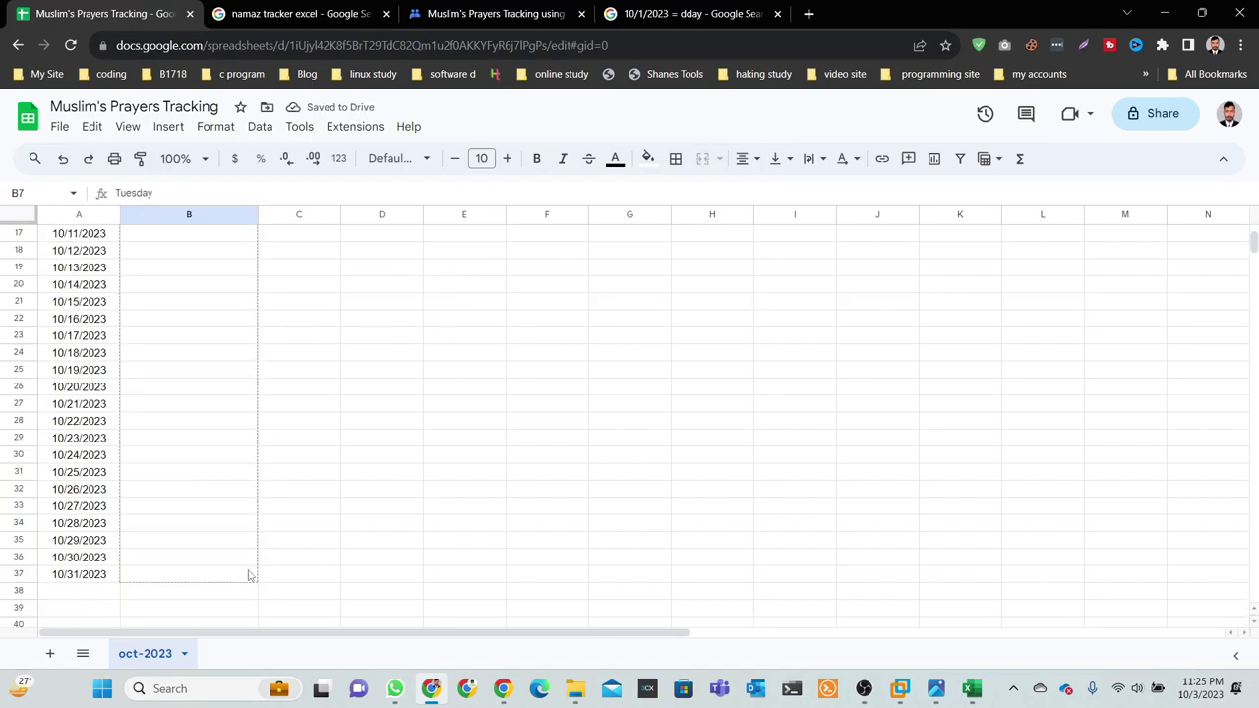
{"action": "scroll", "coordinate": [241, 551], "scroll_direction": "up", "scroll_amount": 5}
{"action": "left_click", "coordinate": [418, 451]}
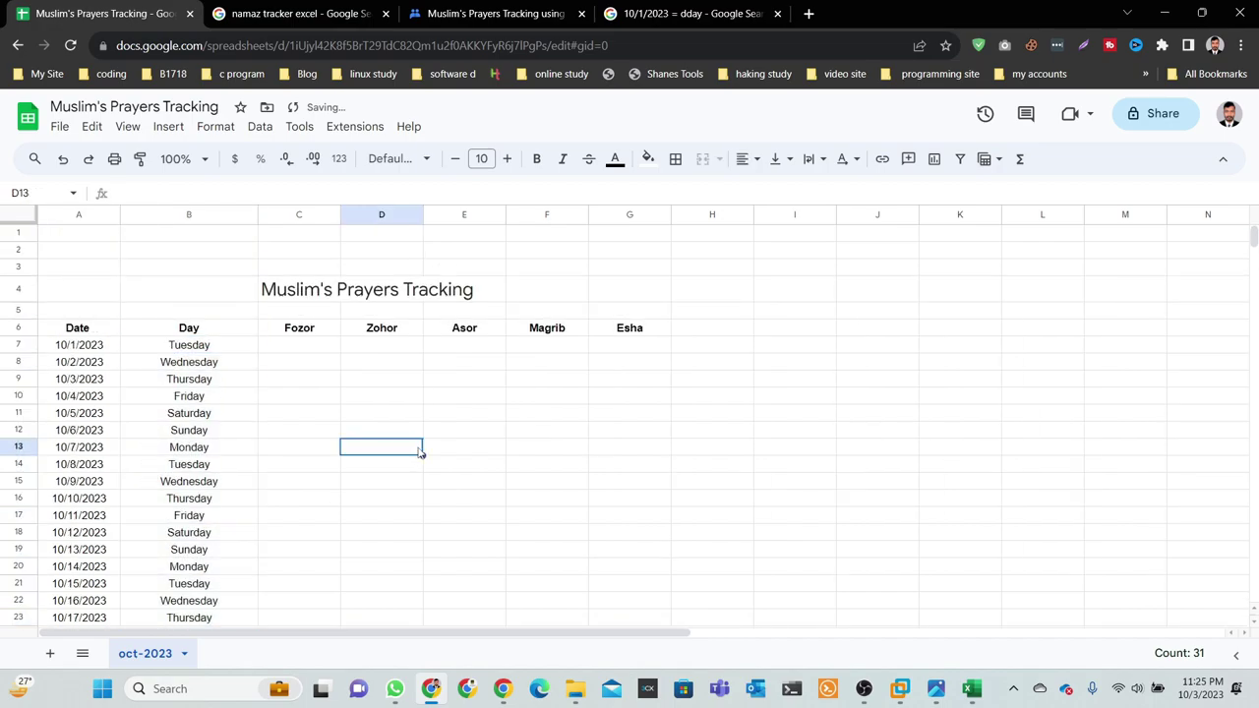
{"action": "left_click", "coordinate": [306, 350]}
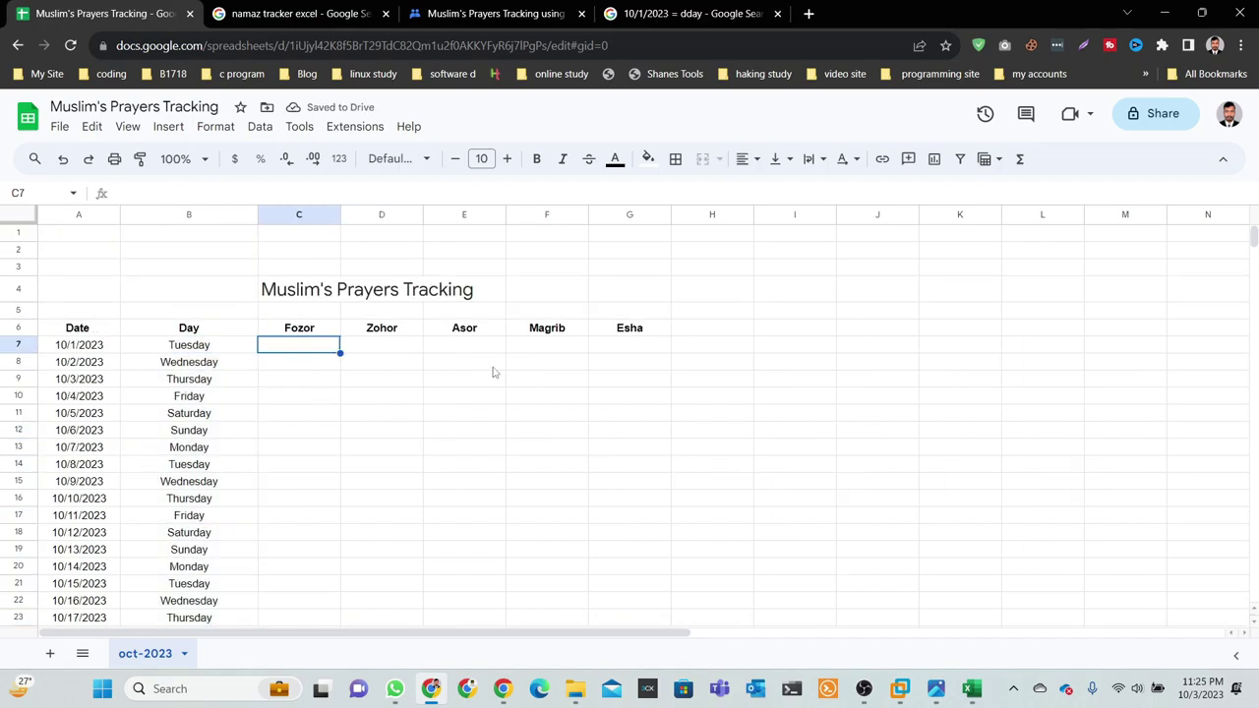
{"action": "left_click", "coordinate": [490, 348]}
Add a Checkbox data validation rule to cell C7 under Fozor.
{"action": "left_click", "coordinate": [285, 354]}
{"action": "left_click", "coordinate": [258, 132]}
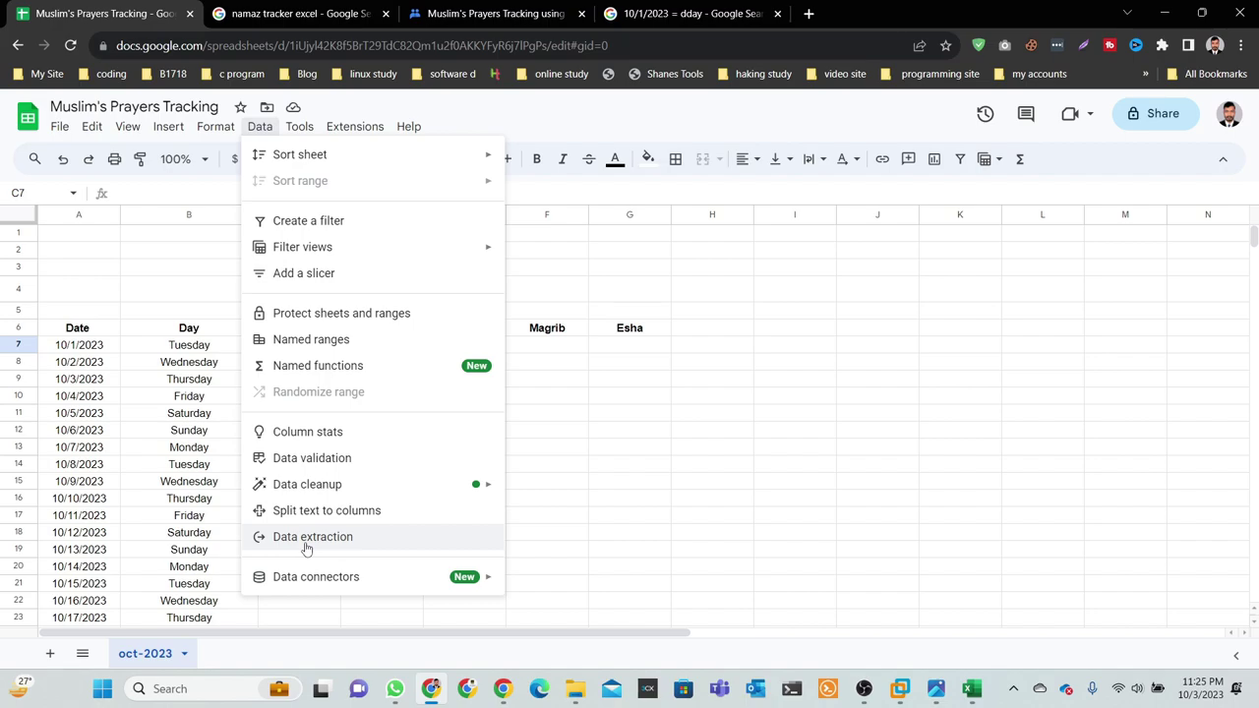
{"action": "left_click", "coordinate": [307, 460]}
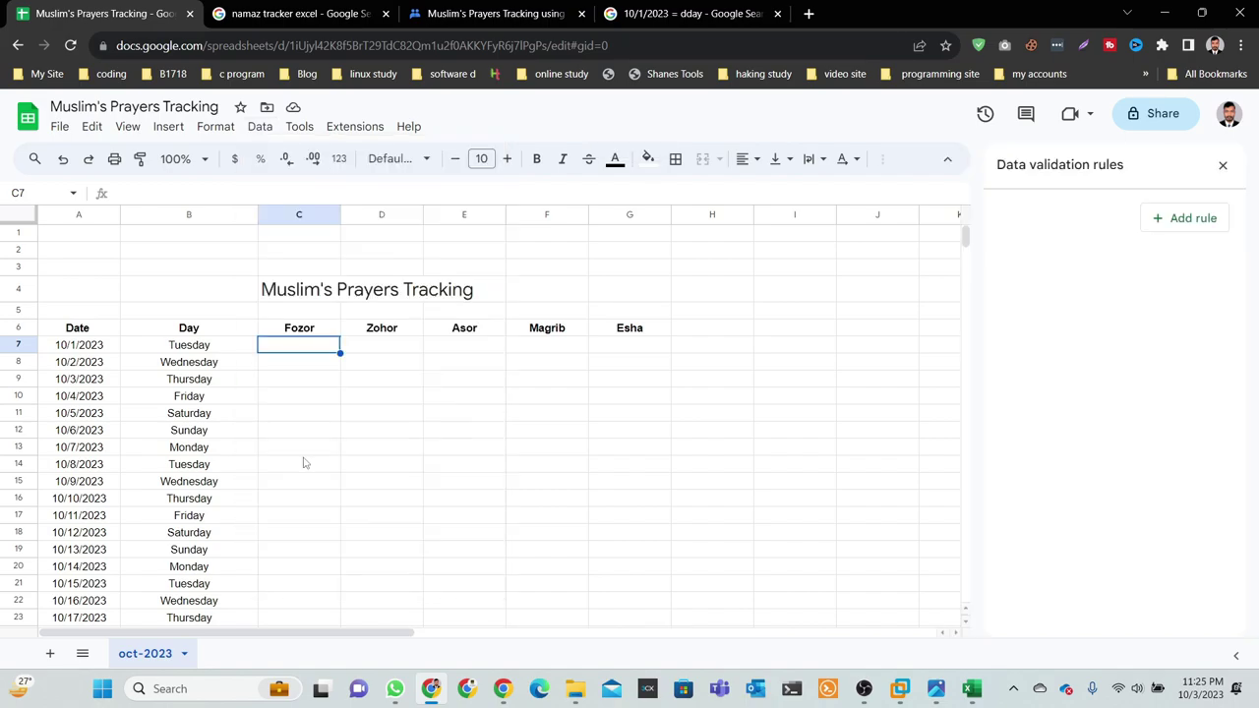
{"action": "left_click", "coordinate": [1183, 220]}
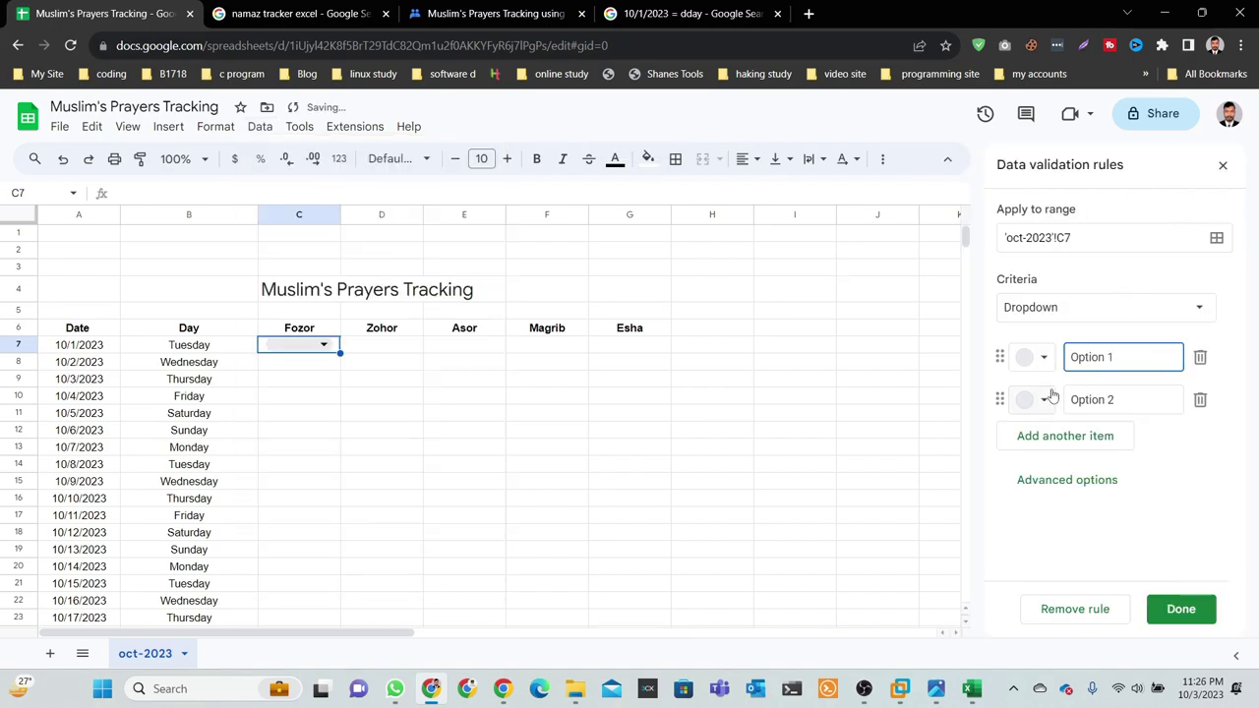
{"action": "left_click", "coordinate": [1075, 308]}
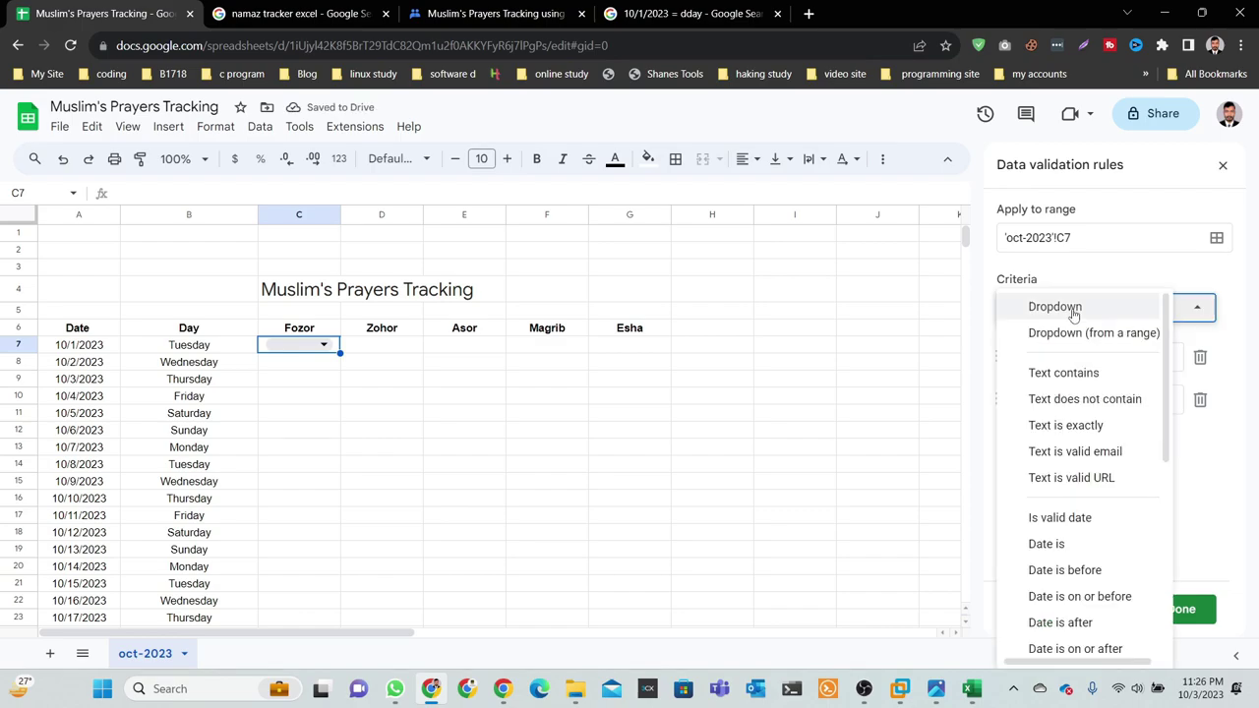
{"action": "scroll", "coordinate": [1043, 520], "scroll_direction": "down", "scroll_amount": 3}
{"action": "scroll", "coordinate": [1059, 531], "scroll_direction": "down", "scroll_amount": 1}
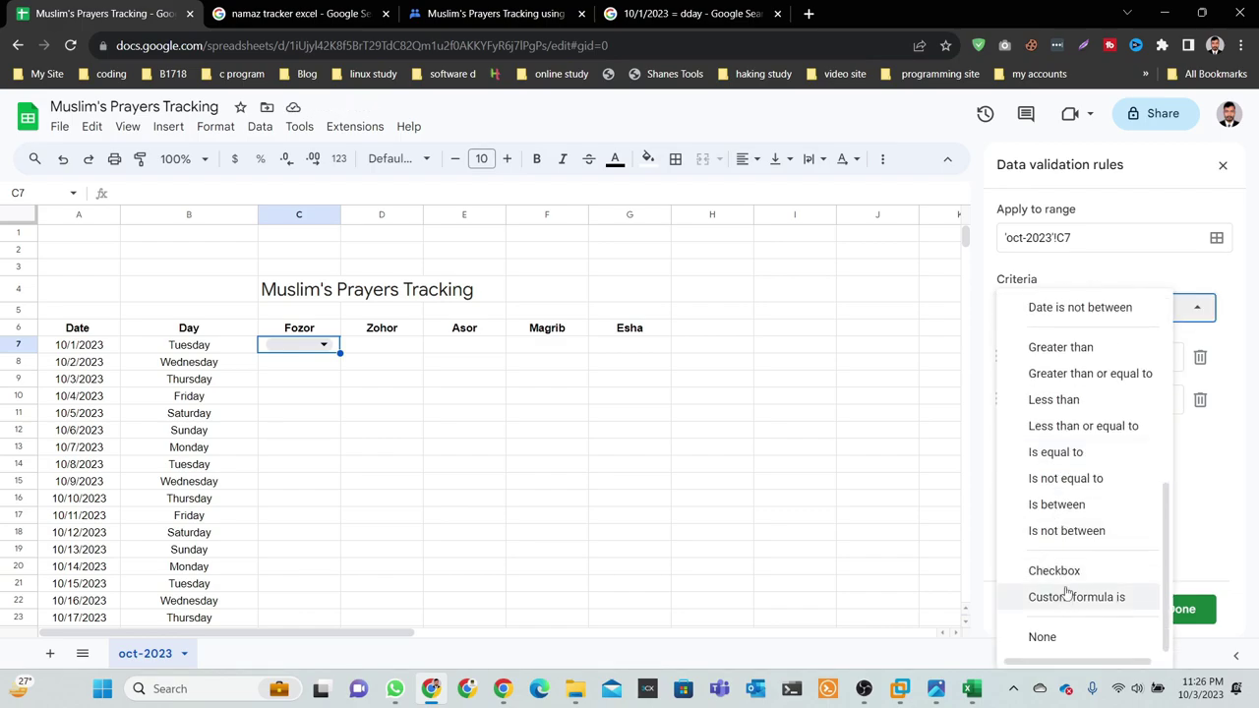
{"action": "left_click", "coordinate": [1054, 571]}
{"action": "left_click", "coordinate": [371, 440]}
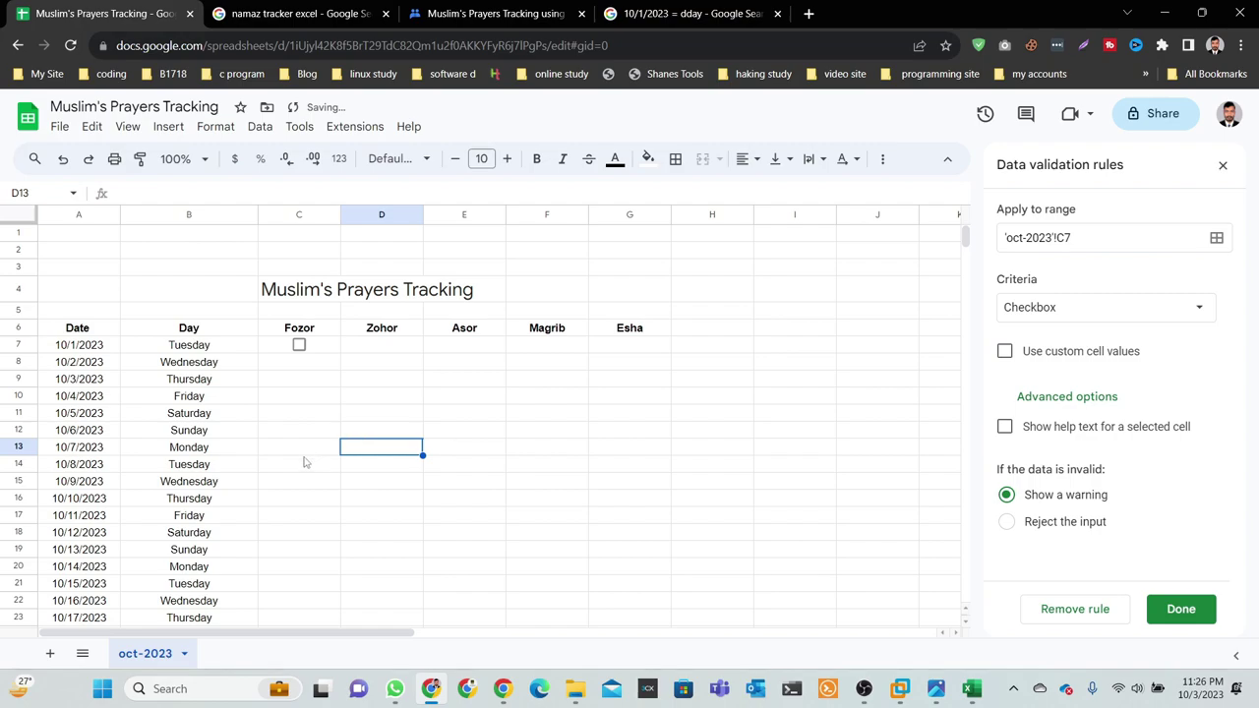
{"action": "left_click", "coordinate": [312, 350]}
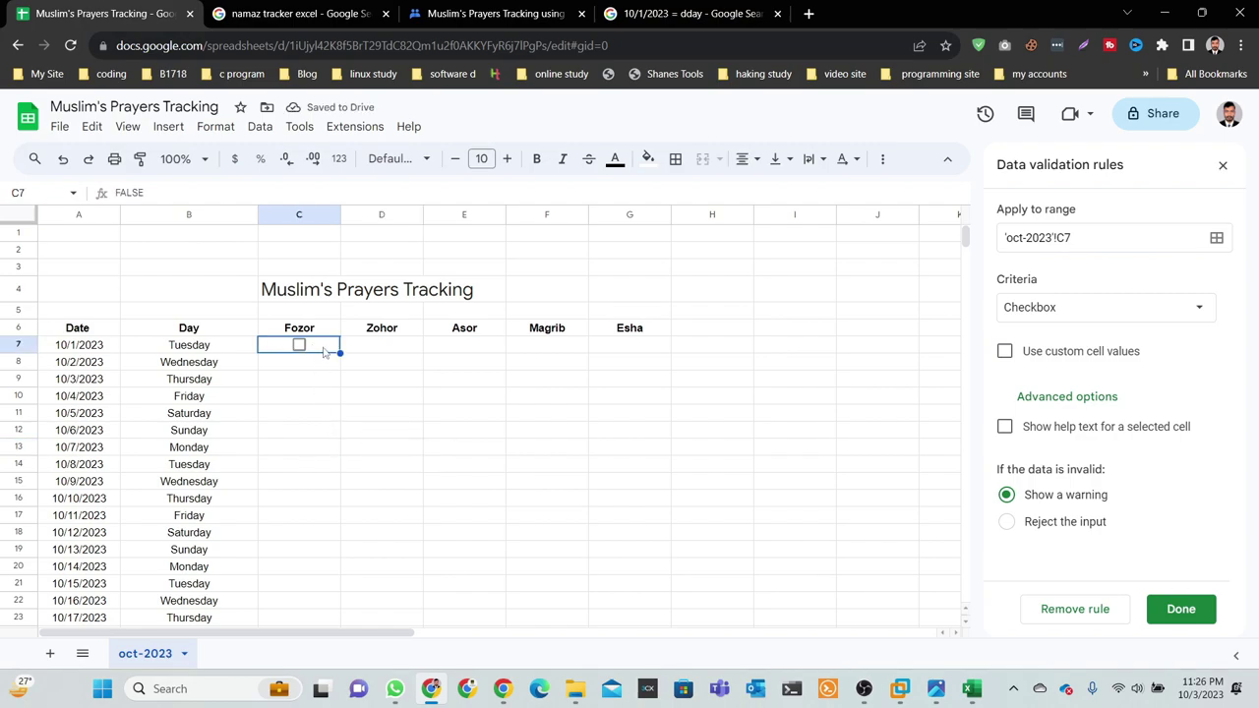
{"action": "mouse_move", "coordinate": [338, 351]}
{"action": "left_mouse_down"}
{"action": "mouse_move", "coordinate": [360, 464]}
{"action": "mouse_move", "coordinate": [319, 348]}
{"action": "left_mouse_up"}
Paste the C7 checkbox into D7, E7, F7 and G7.
{"action": "left_click", "coordinate": [373, 344]}
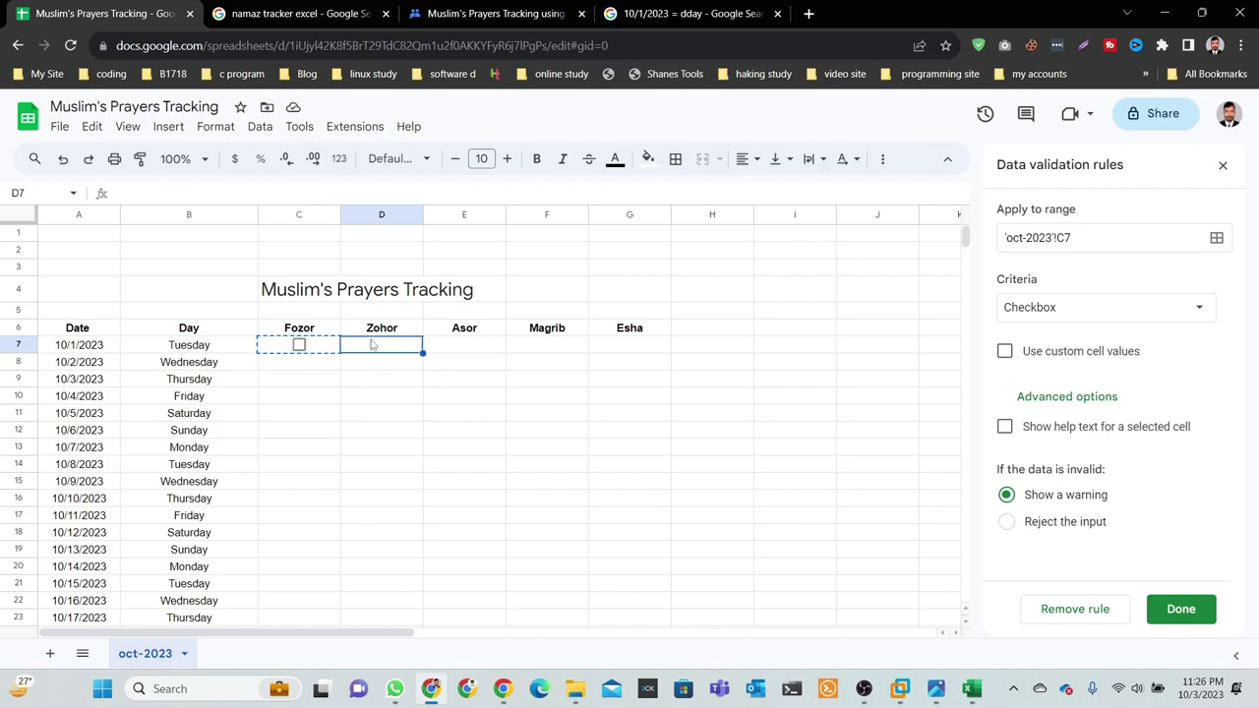
{"action": "key", "text": "ctrl+v"}
{"action": "left_click", "coordinate": [460, 354]}
{"action": "key", "text": "ctrl+v"}
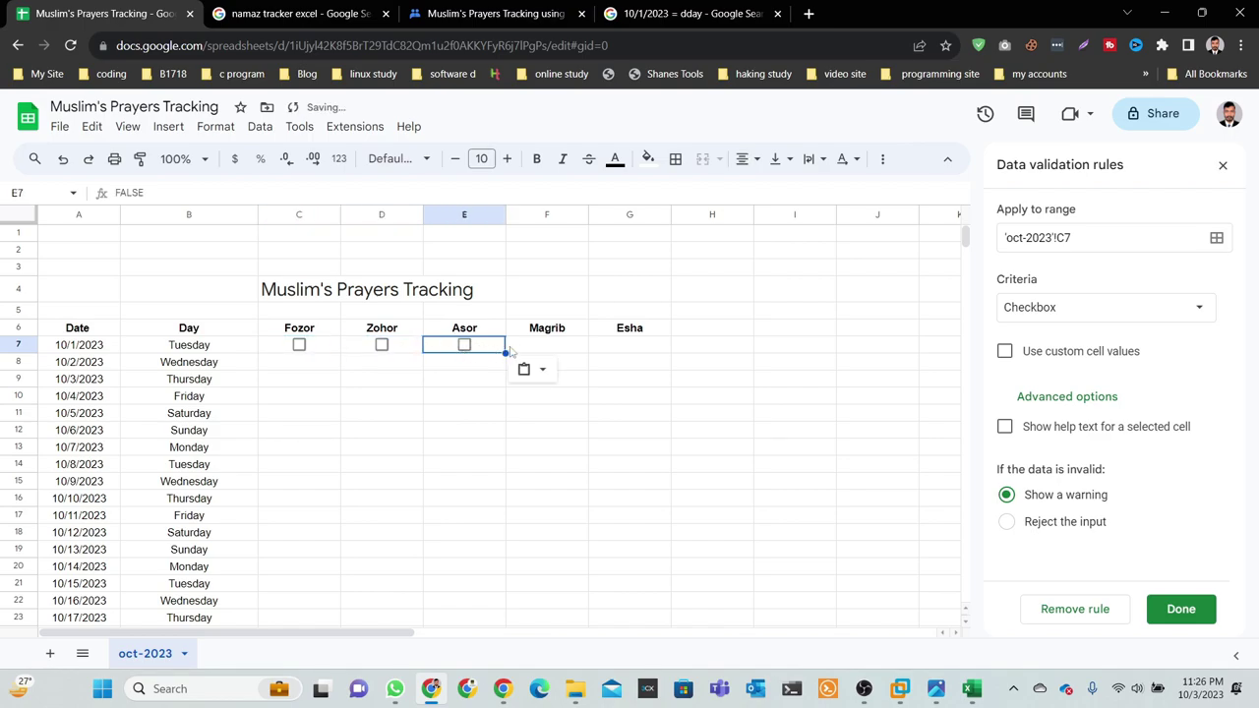
{"action": "left_click", "coordinate": [526, 352]}
{"action": "key", "text": "ctrl+v"}
{"action": "left_click", "coordinate": [617, 346]}
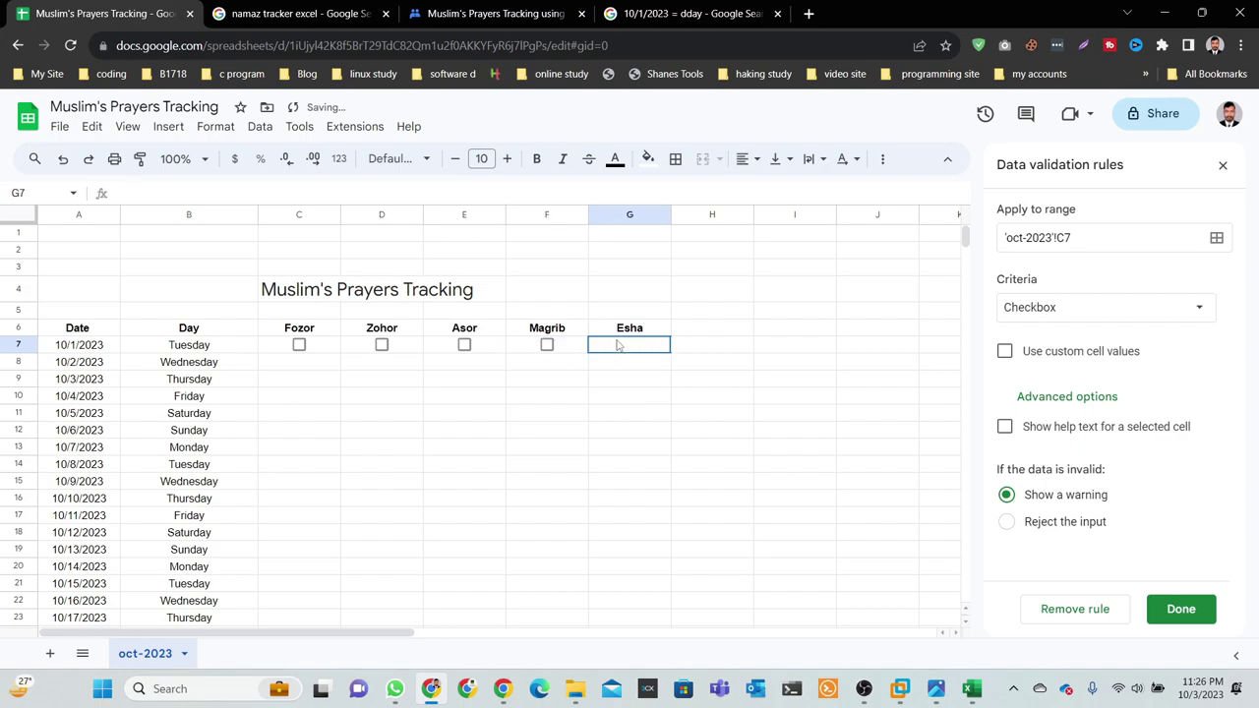
{"action": "key", "text": "ctrl+v"}
{"action": "left_click", "coordinate": [631, 434]}
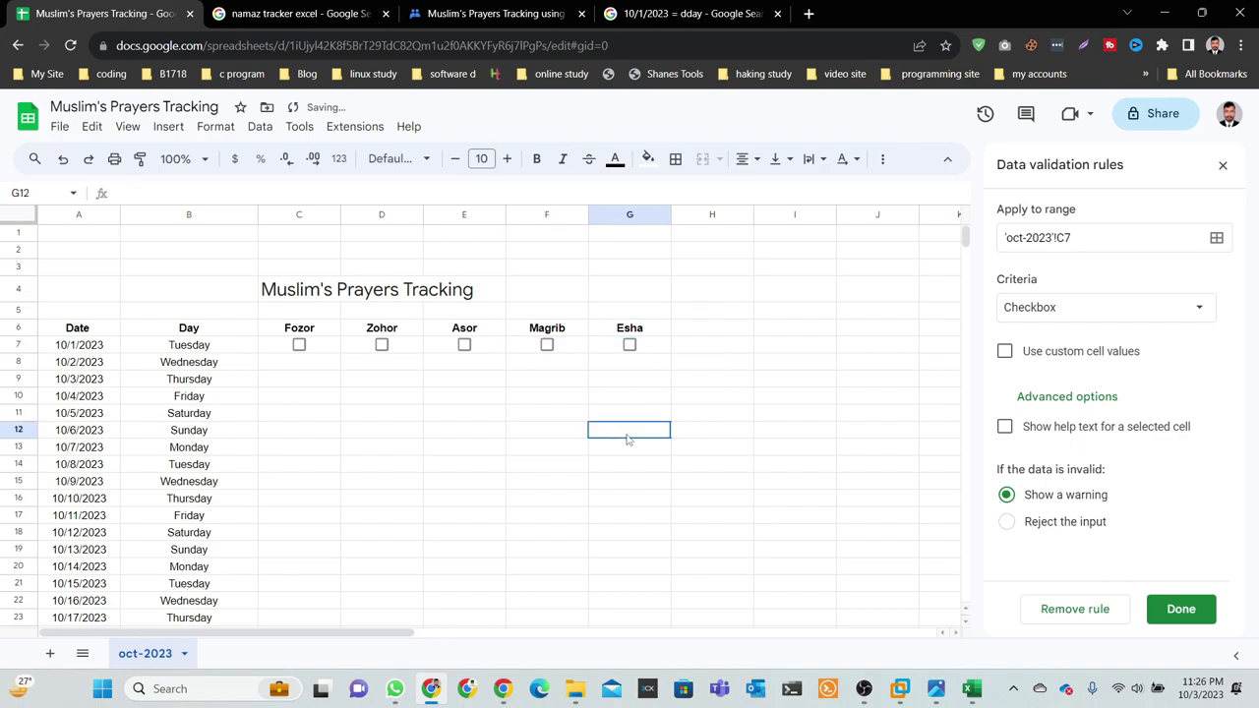
Fill the row 7 checkboxes down columns C–G to row 37, leaving them unticked.
{"action": "mouse_move", "coordinate": [299, 345]}
{"action": "left_mouse_down"}
{"action": "mouse_move", "coordinate": [650, 357]}
{"action": "mouse_move", "coordinate": [654, 501]}
{"action": "mouse_move", "coordinate": [646, 520]}
{"action": "mouse_move", "coordinate": [628, 512]}
{"action": "left_mouse_up"}
{"action": "scroll", "coordinate": [569, 495], "scroll_direction": "up", "scroll_amount": 5}
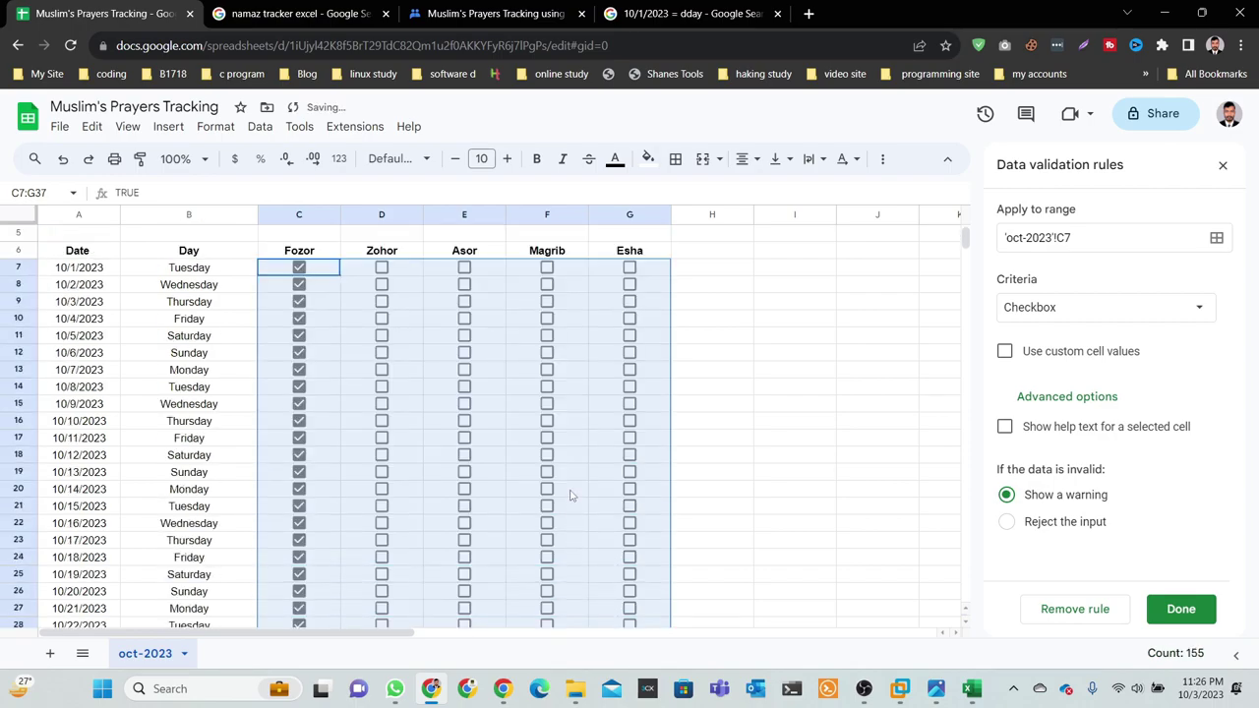
{"action": "key", "text": "ctrl+z"}
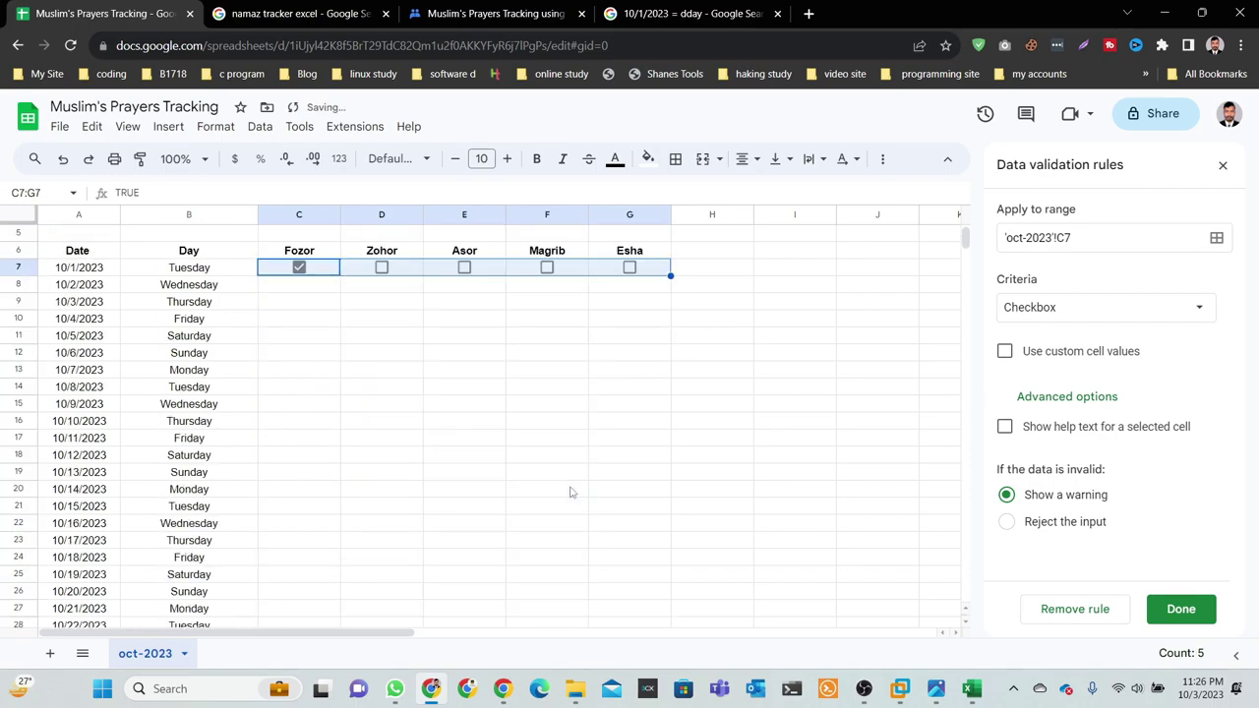
{"action": "left_click", "coordinate": [570, 493]}
{"action": "left_click", "coordinate": [299, 268]}
{"action": "left_click", "coordinate": [341, 348]}
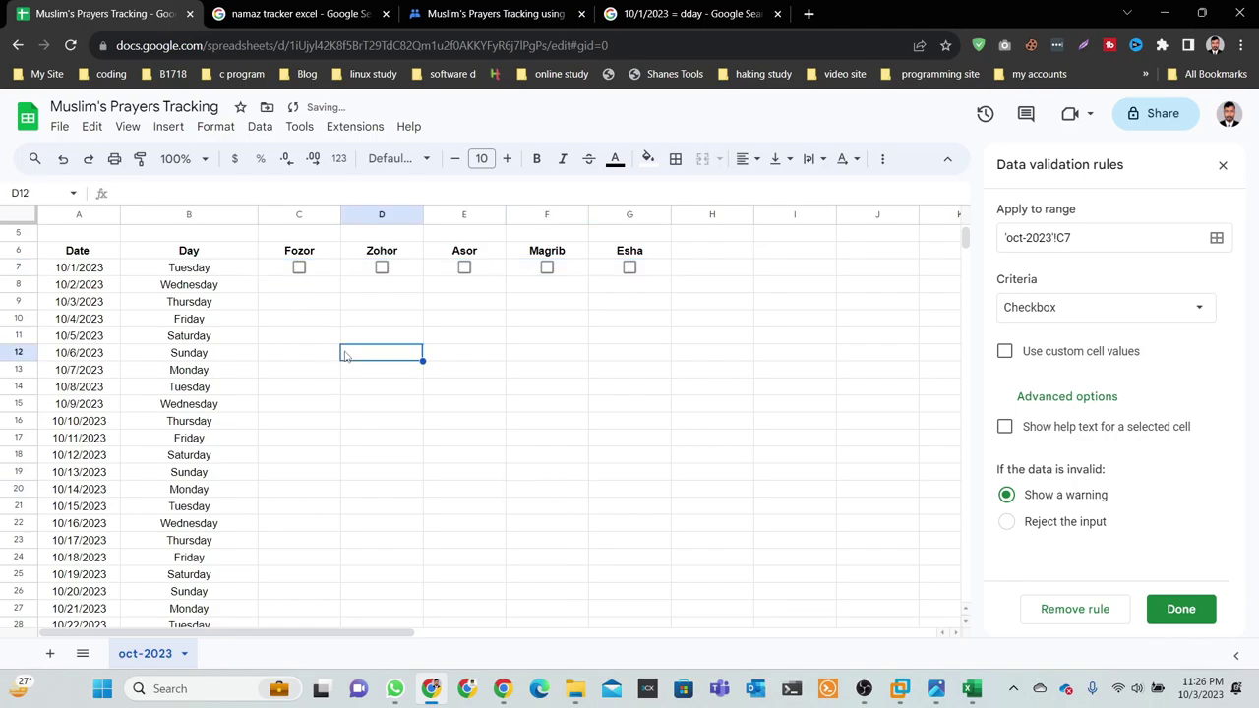
{"action": "mouse_move", "coordinate": [324, 275]}
{"action": "left_mouse_down"}
{"action": "mouse_move", "coordinate": [681, 279]}
{"action": "mouse_move", "coordinate": [630, 507]}
{"action": "left_mouse_up"}
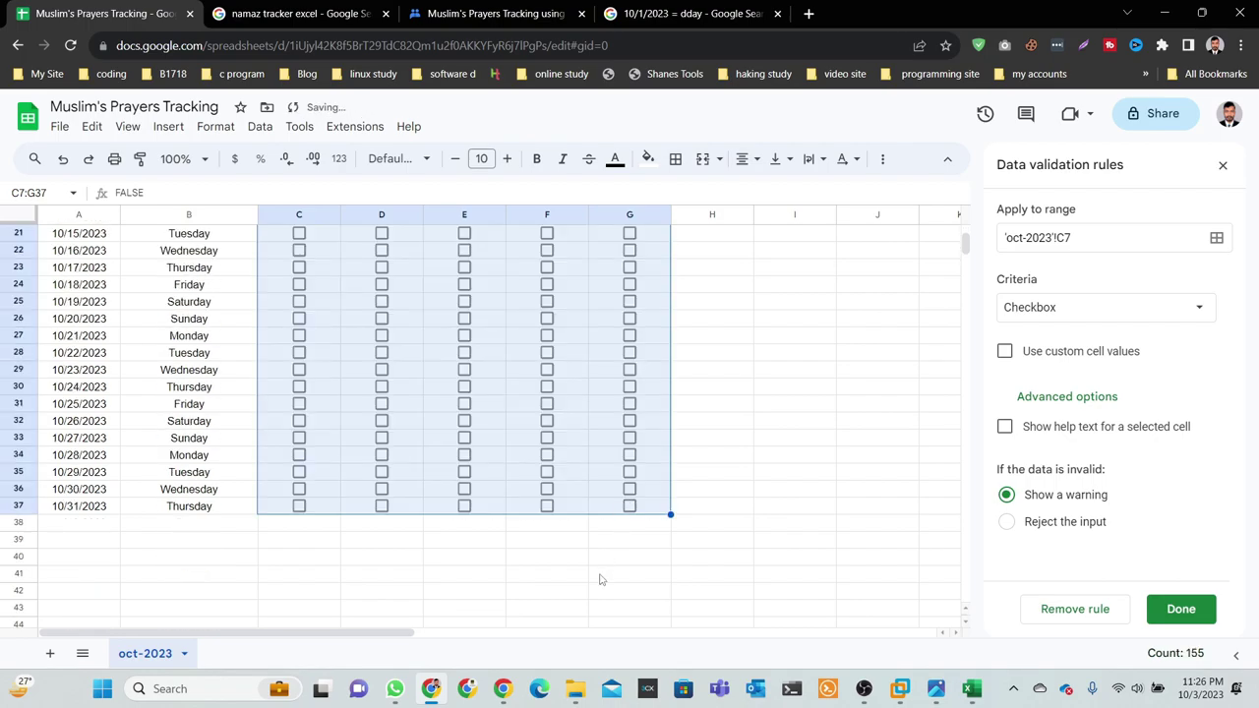
{"action": "scroll", "coordinate": [711, 324], "scroll_direction": "up", "scroll_amount": 2}
{"action": "scroll", "coordinate": [710, 329], "scroll_direction": "up", "scroll_amount": 3}
{"action": "left_click", "coordinate": [706, 332]}
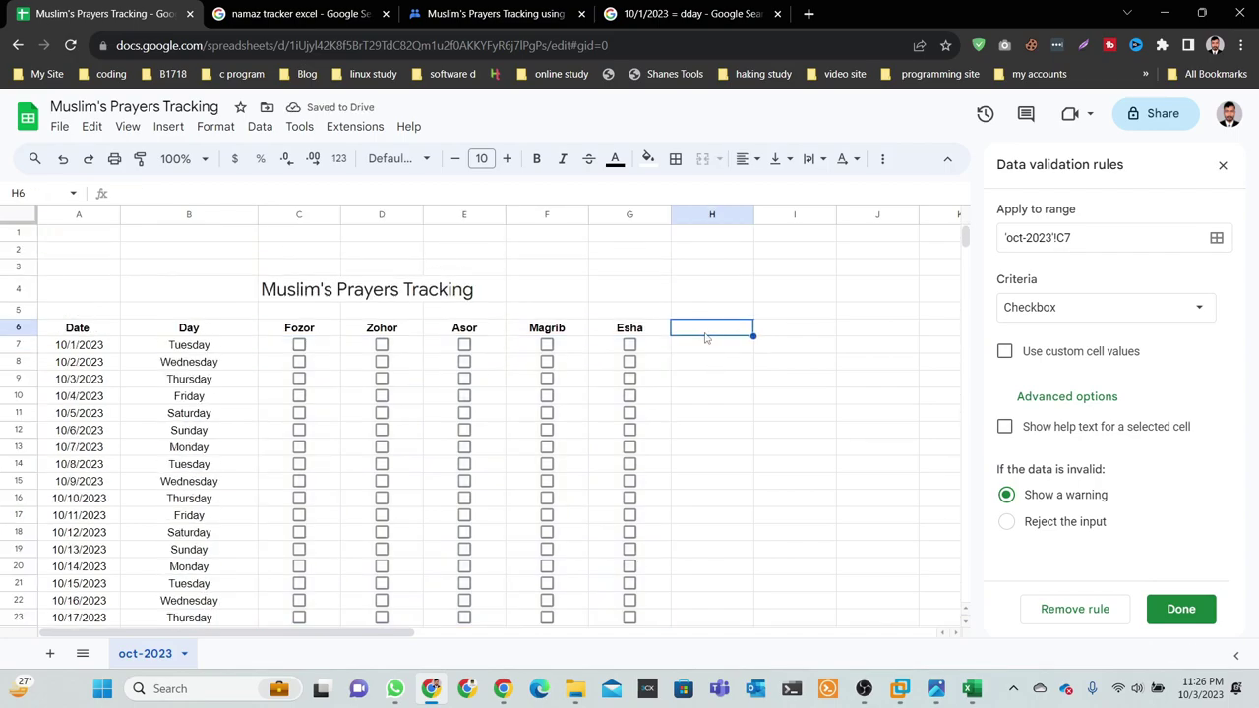
Enter the header Count in cell H6.
{"action": "type", "text": "R"}
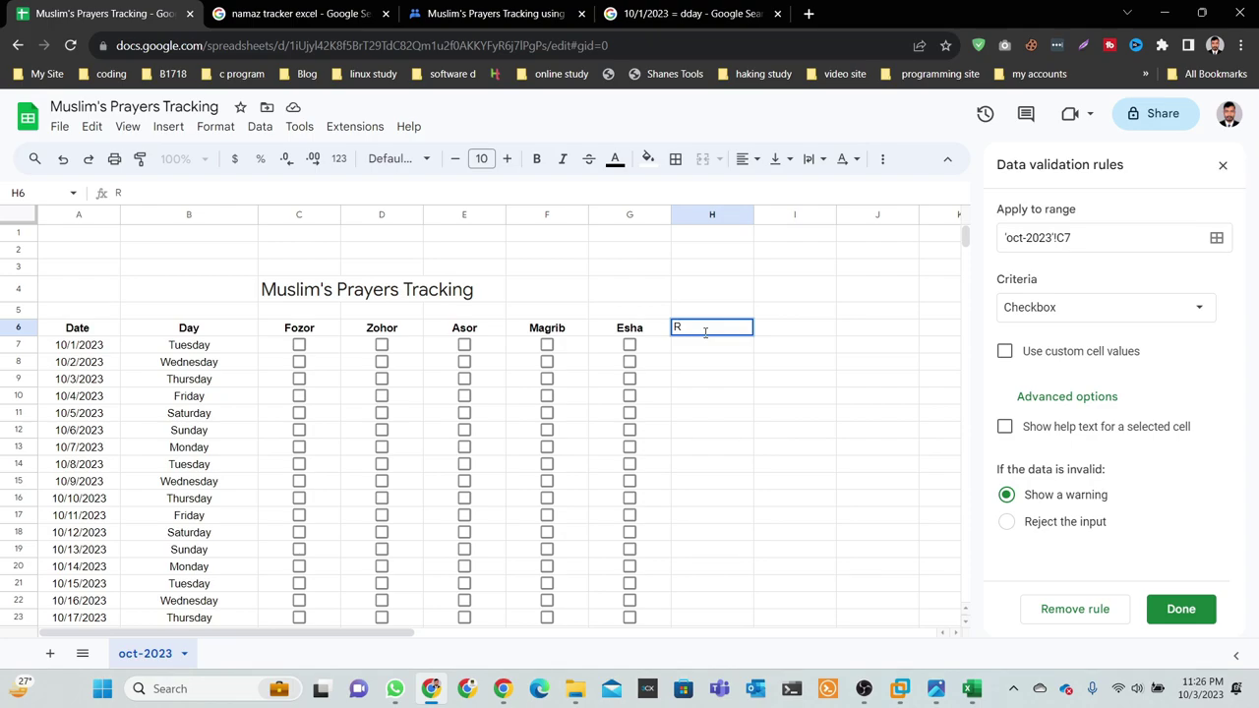
{"action": "key", "text": "BackSpace"}
{"action": "type", "text": "Count"}
{"action": "key", "text": "Return"}
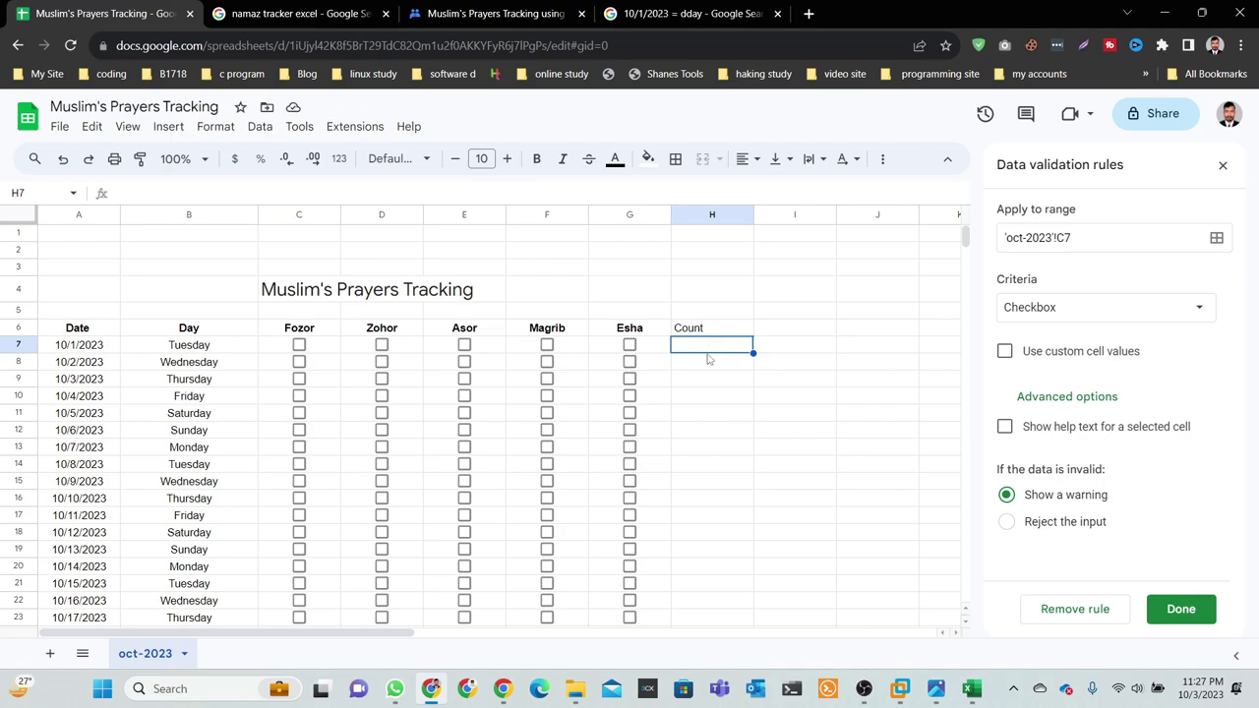
Add the Remark header in I6, widen column I, and close the validation rules panel.
{"action": "left_click", "coordinate": [773, 332]}
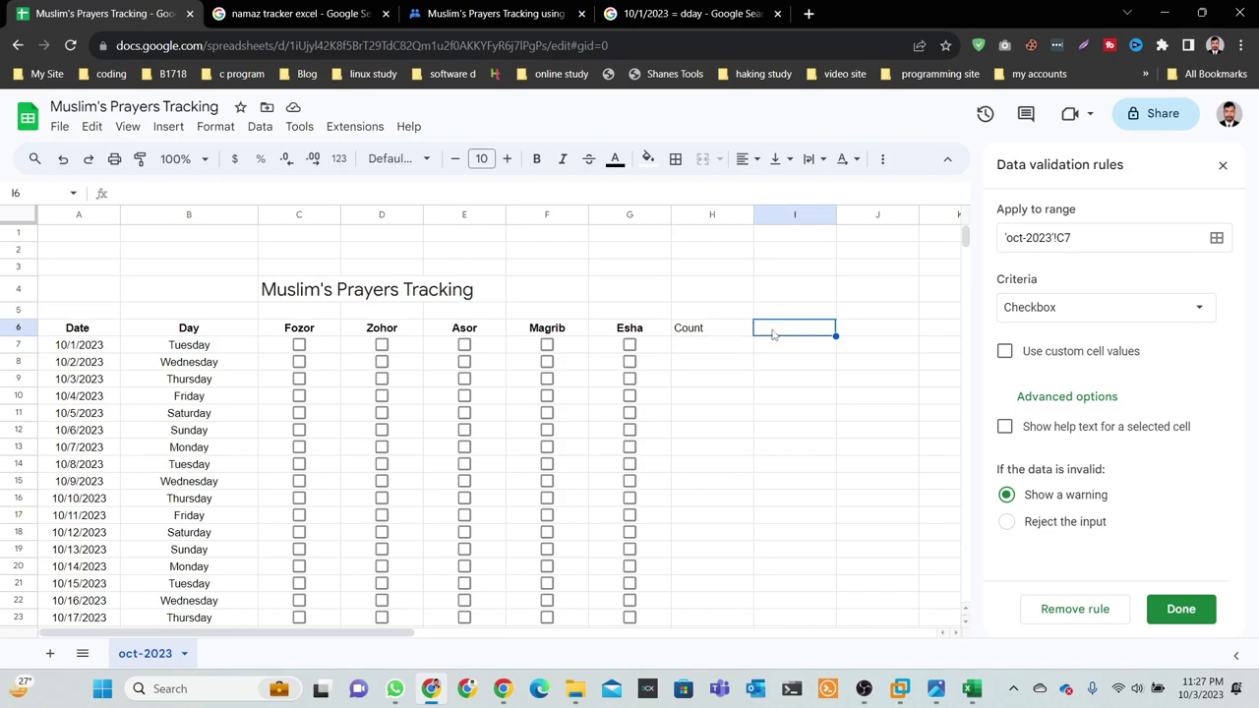
{"action": "double_click", "coordinate": [773, 332]}
{"action": "type", "text": "mark"}
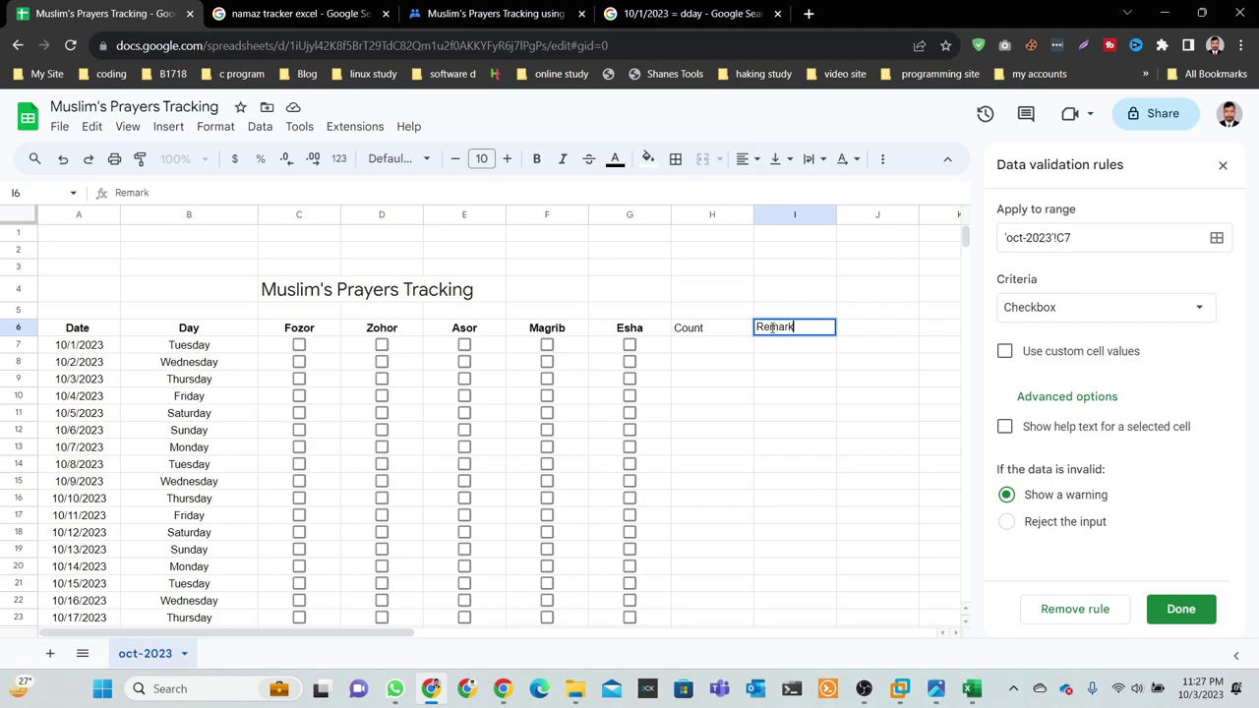
{"action": "left_click", "coordinate": [806, 434]}
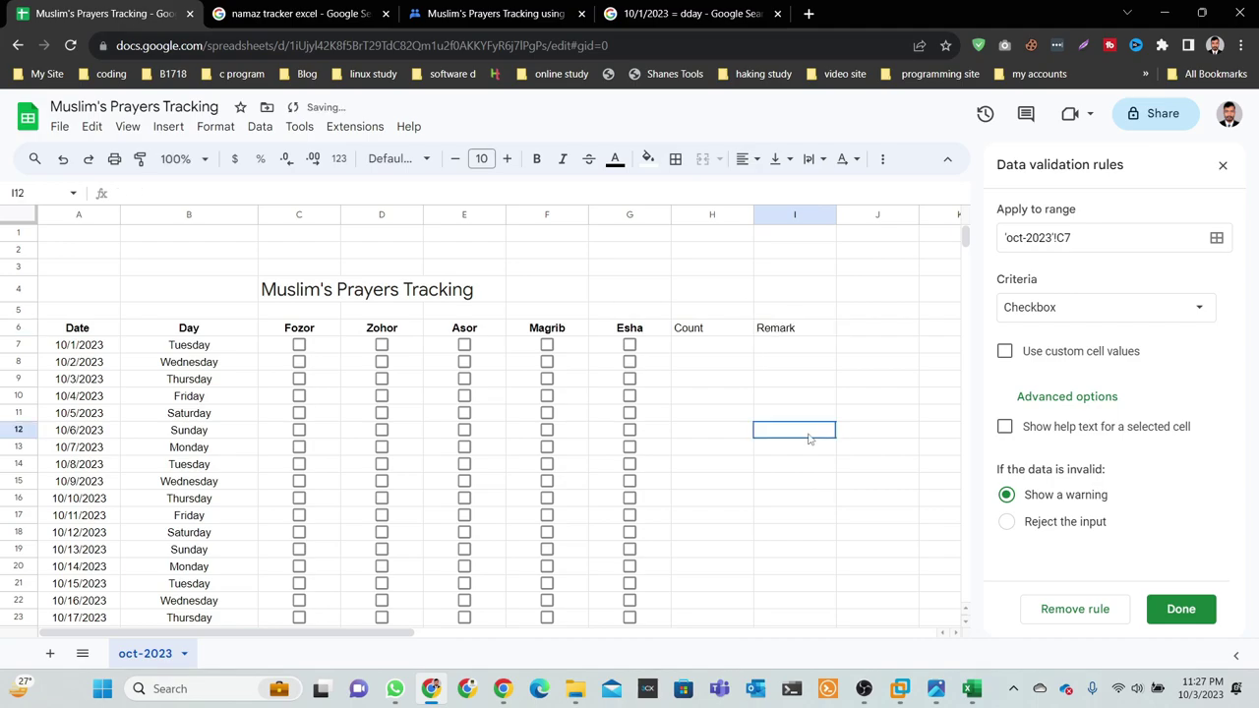
{"action": "left_click_drag", "start_coordinate": [836, 216], "coordinate": [912, 229]}
{"action": "left_click", "coordinate": [813, 500]}
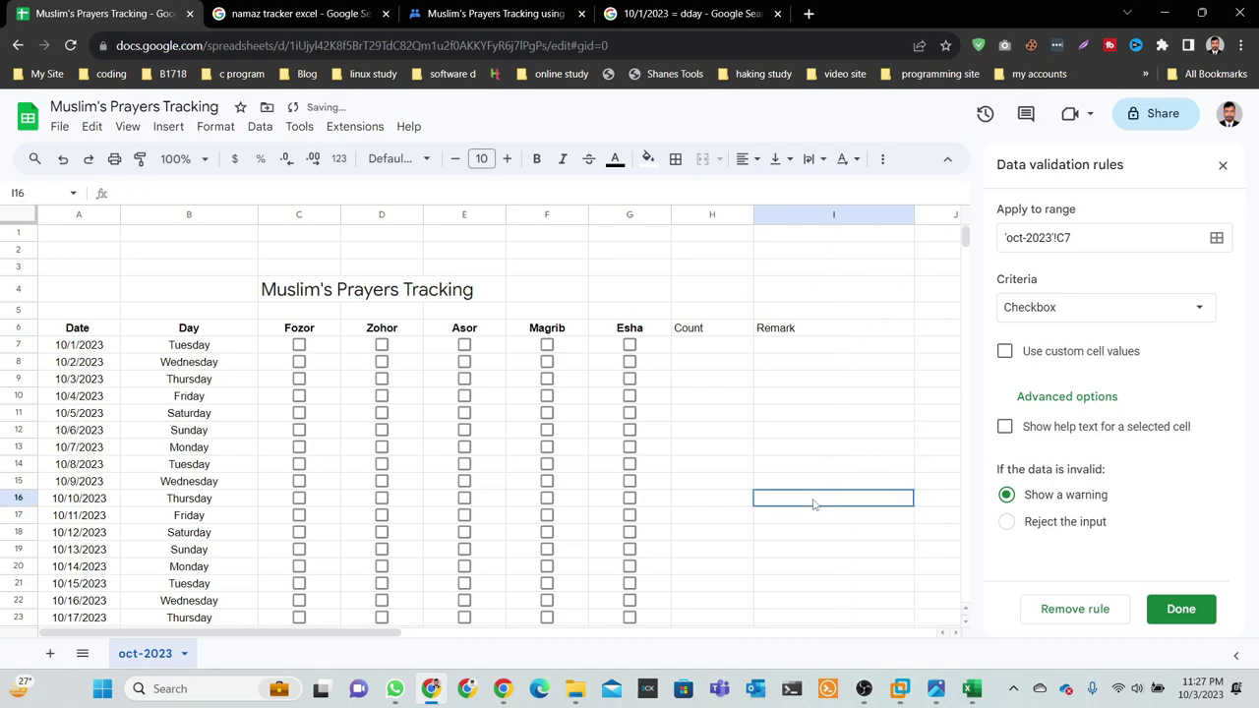
{"action": "left_click", "coordinate": [1222, 165]}
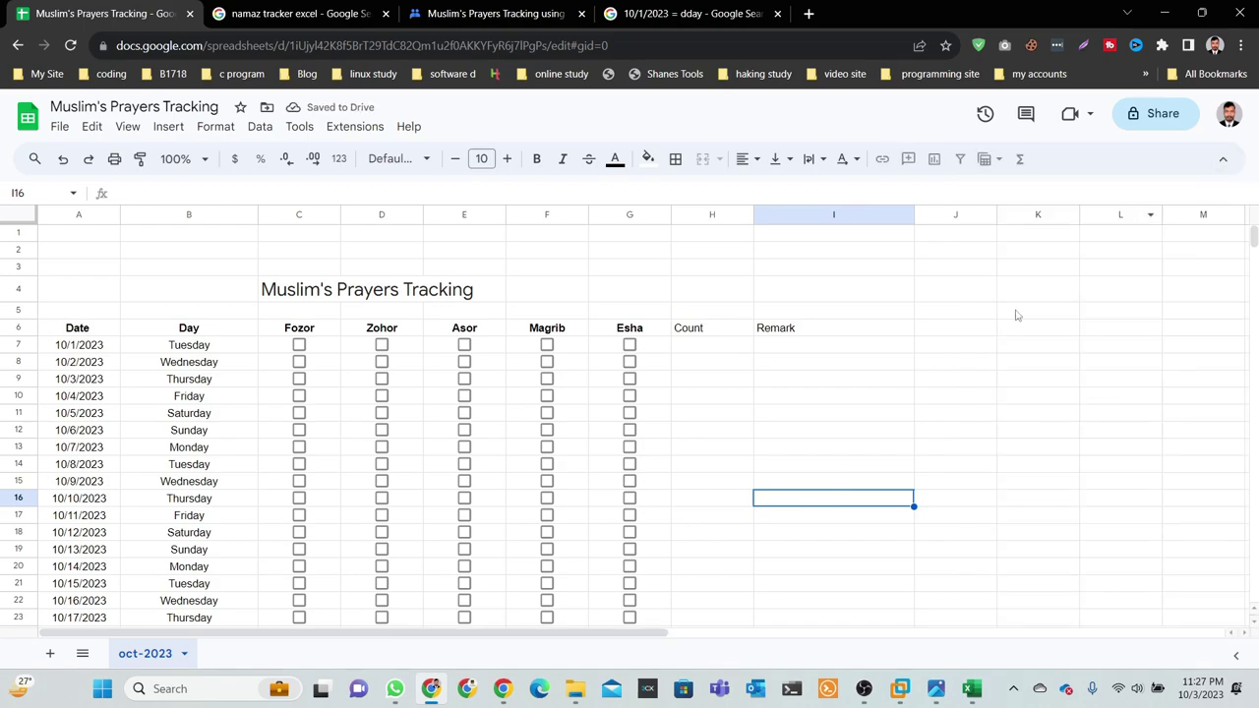
{"action": "left_click", "coordinate": [834, 418]}
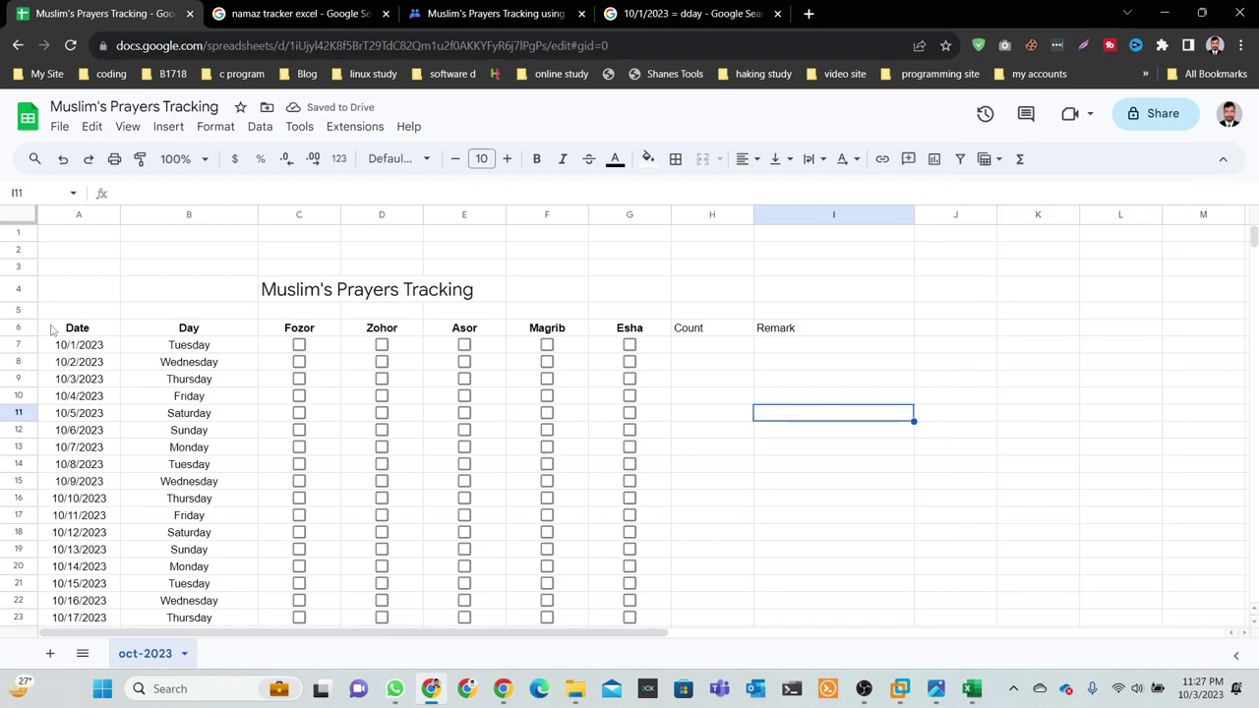
Apply all borders to the table range A6:I37.
{"action": "mouse_move", "coordinate": [57, 331]}
{"action": "left_mouse_down"}
{"action": "mouse_move", "coordinate": [767, 417]}
{"action": "mouse_move", "coordinate": [769, 576]}
{"action": "left_mouse_up"}
{"action": "scroll", "coordinate": [769, 422], "scroll_direction": "down", "scroll_amount": 5}
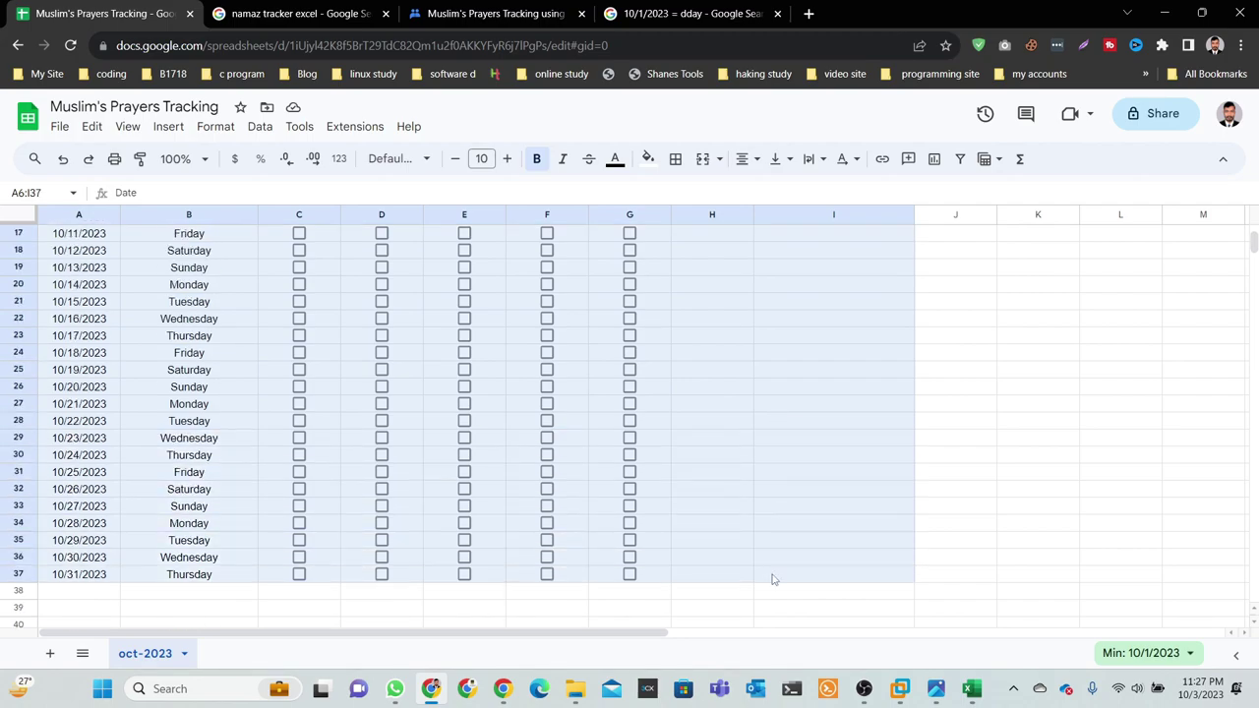
{"action": "left_click", "coordinate": [675, 158]}
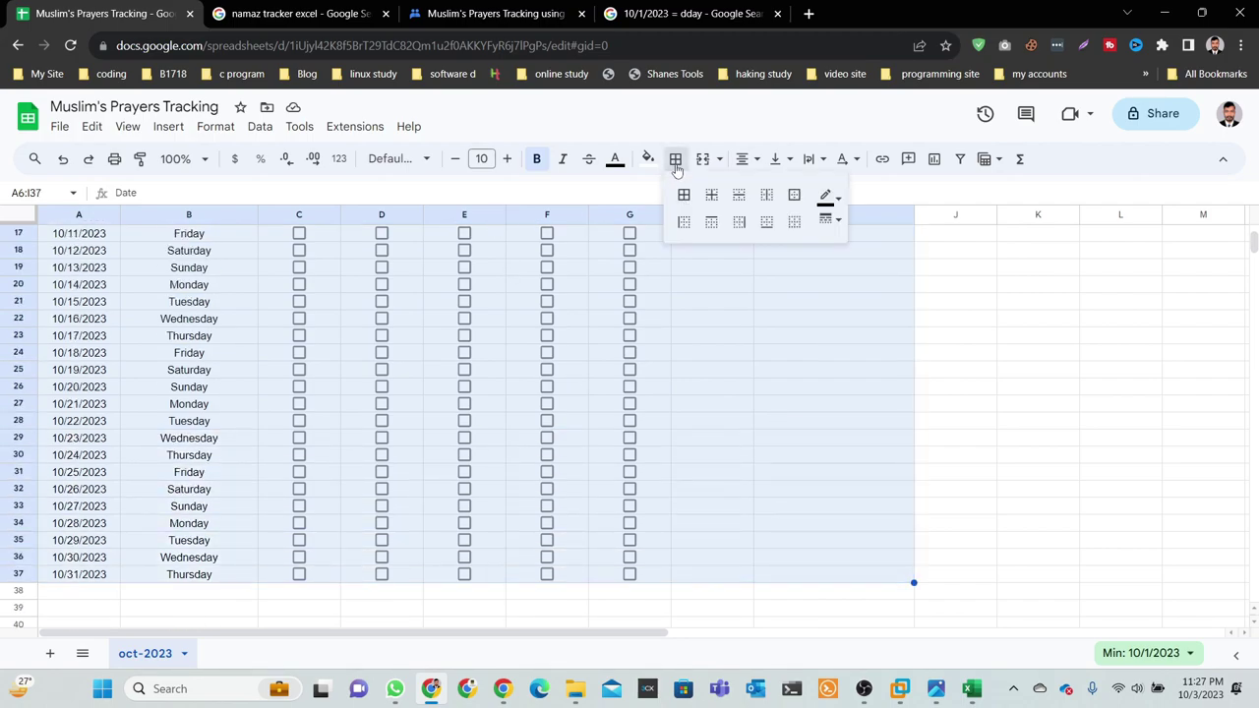
{"action": "left_click", "coordinate": [686, 199]}
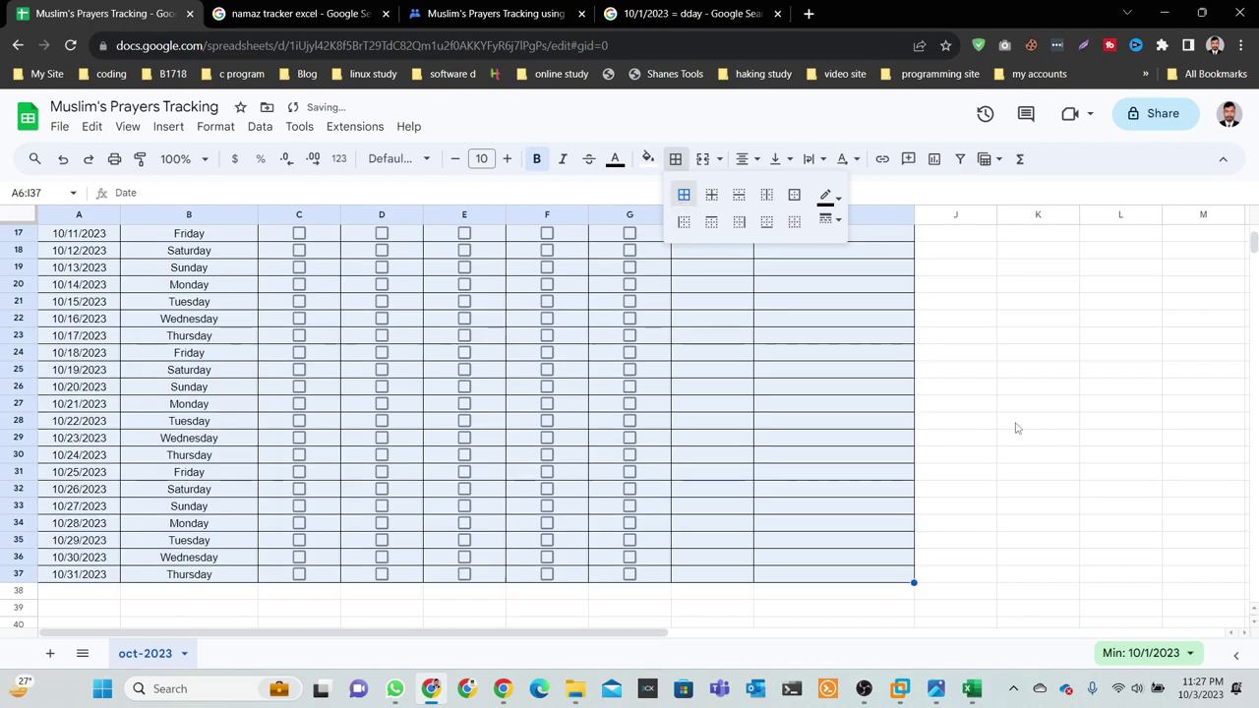
{"action": "left_click", "coordinate": [1013, 425]}
{"action": "scroll", "coordinate": [708, 454], "scroll_direction": "up", "scroll_amount": 5}
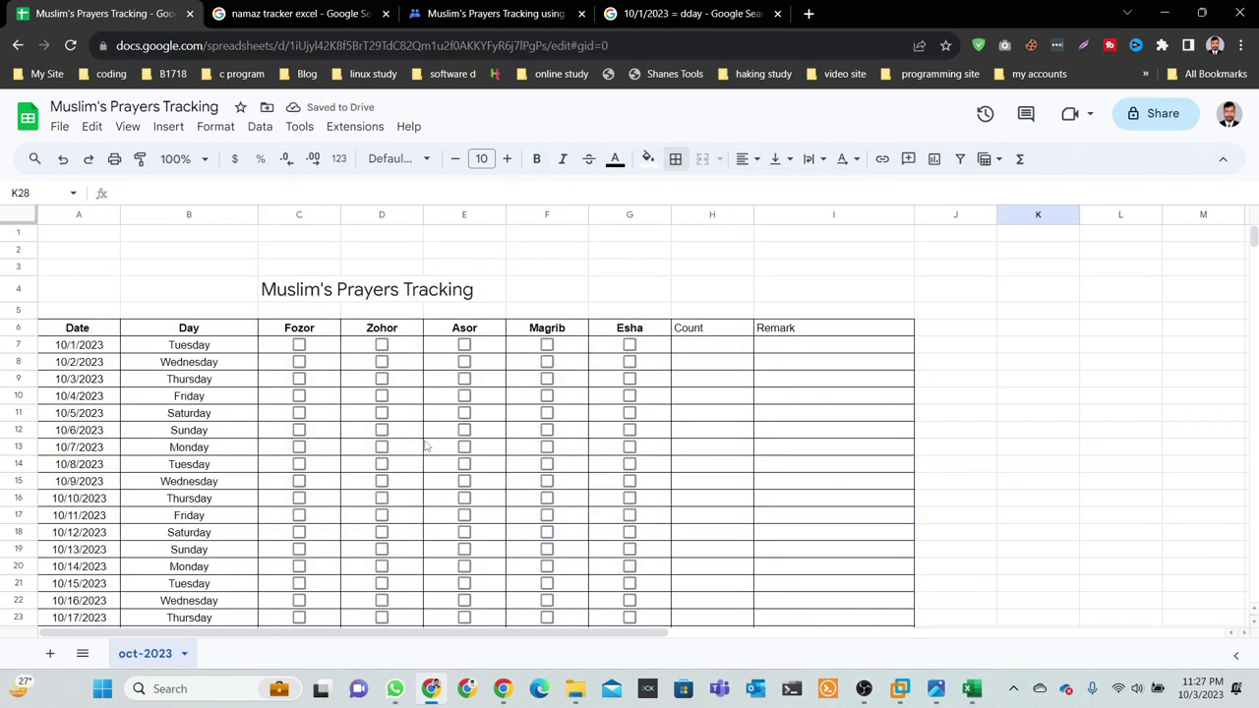
Scroll back to the top of the tracker and open the oct-2023 tab's dropdown menu.
{"action": "scroll", "coordinate": [425, 445], "scroll_direction": "down", "scroll_amount": 5}
{"action": "scroll", "coordinate": [425, 445], "scroll_direction": "up", "scroll_amount": 3}
{"action": "scroll", "coordinate": [425, 445], "scroll_direction": "up", "scroll_amount": 1}
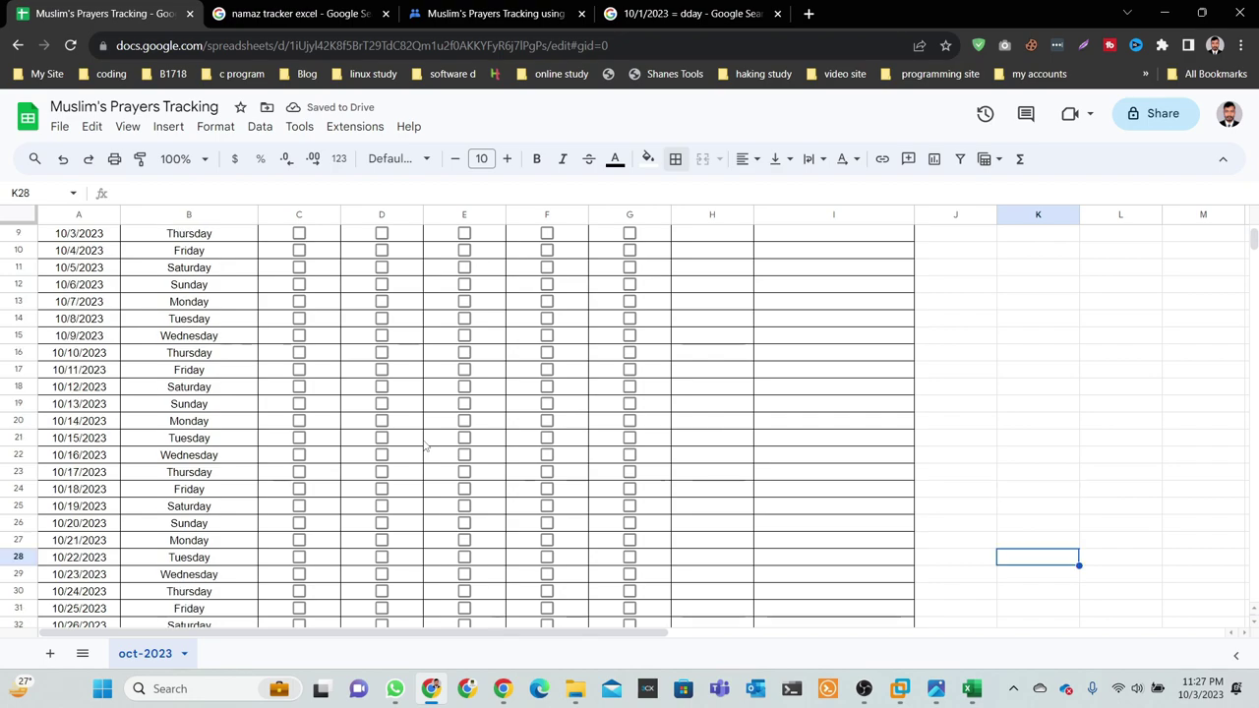
{"action": "scroll", "coordinate": [425, 445], "scroll_direction": "up", "scroll_amount": 2}
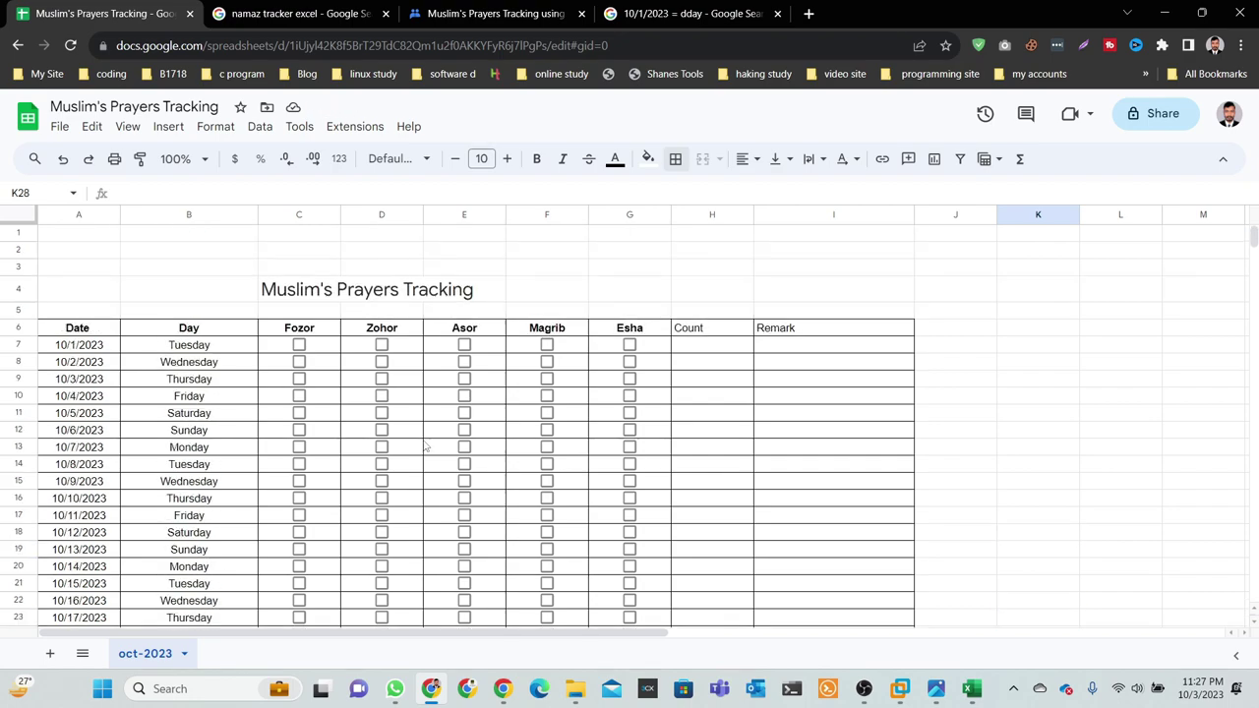
{"action": "scroll", "coordinate": [425, 445], "scroll_direction": "down", "scroll_amount": 3}
{"action": "scroll", "coordinate": [425, 446], "scroll_direction": "up", "scroll_amount": 2}
{"action": "scroll", "coordinate": [425, 446], "scroll_direction": "up", "scroll_amount": 2}
{"action": "scroll", "coordinate": [424, 445], "scroll_direction": "down", "scroll_amount": 2}
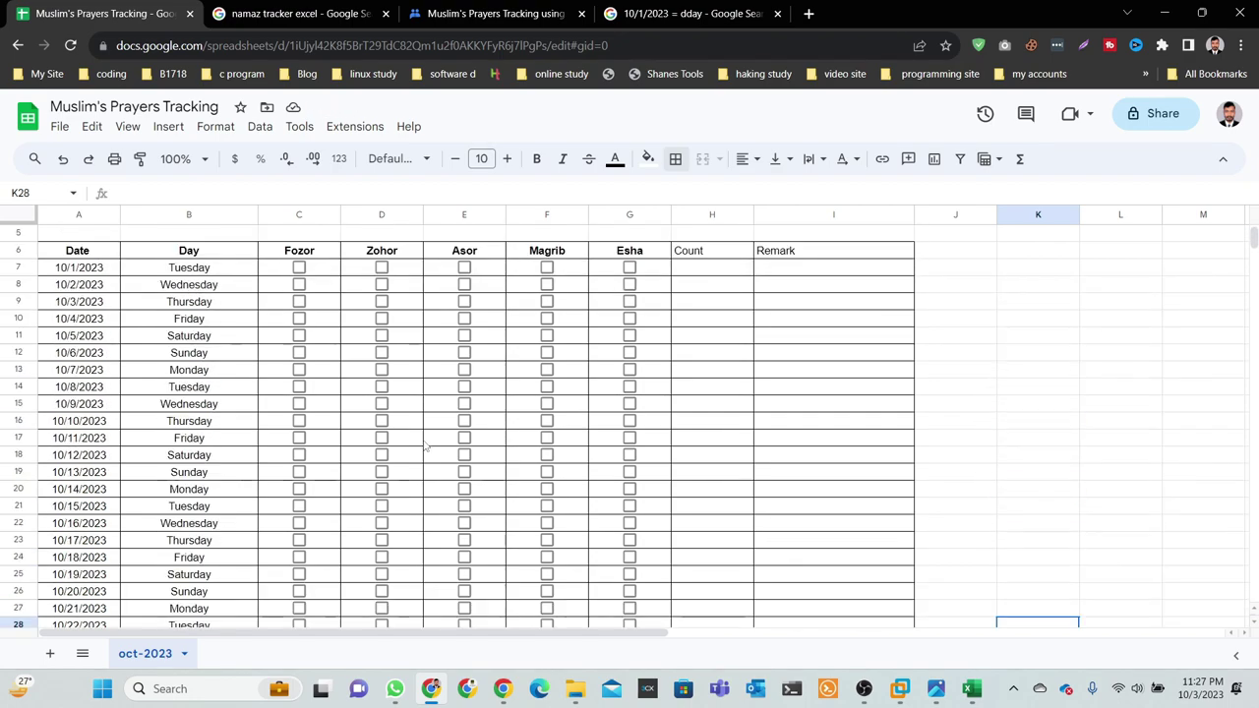
{"action": "scroll", "coordinate": [425, 446], "scroll_direction": "up", "scroll_amount": 2}
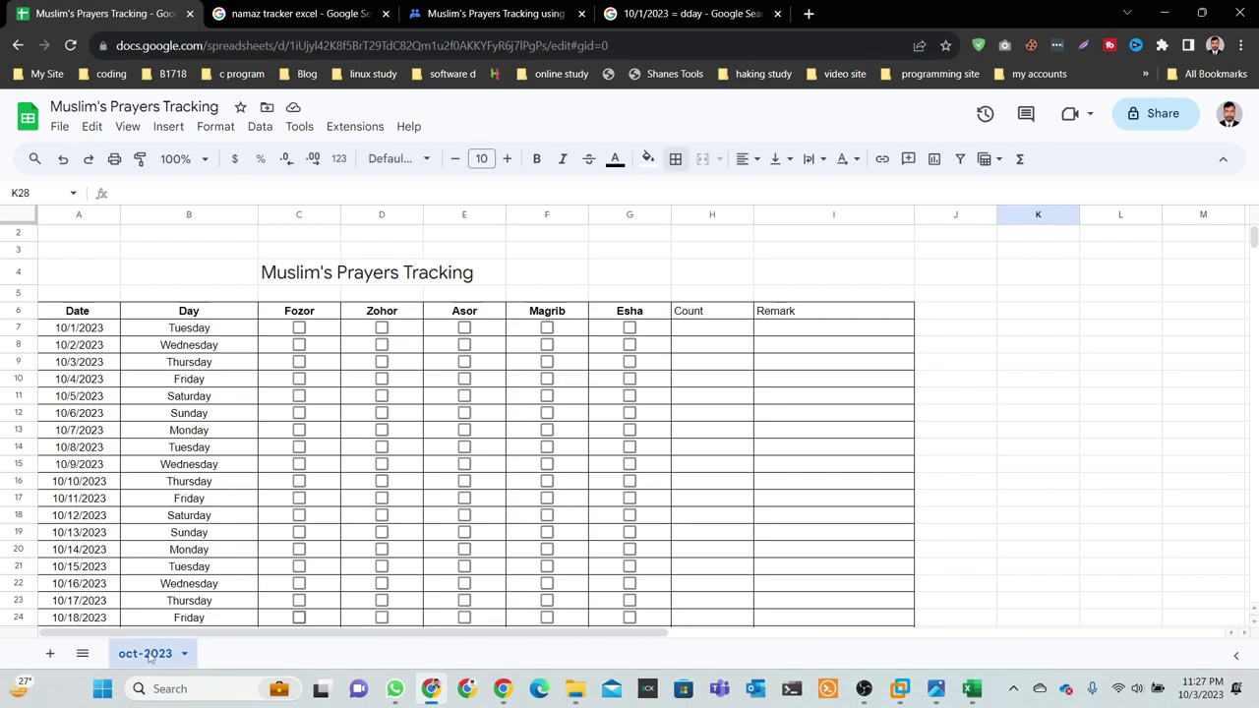
{"action": "left_click", "coordinate": [183, 653]}
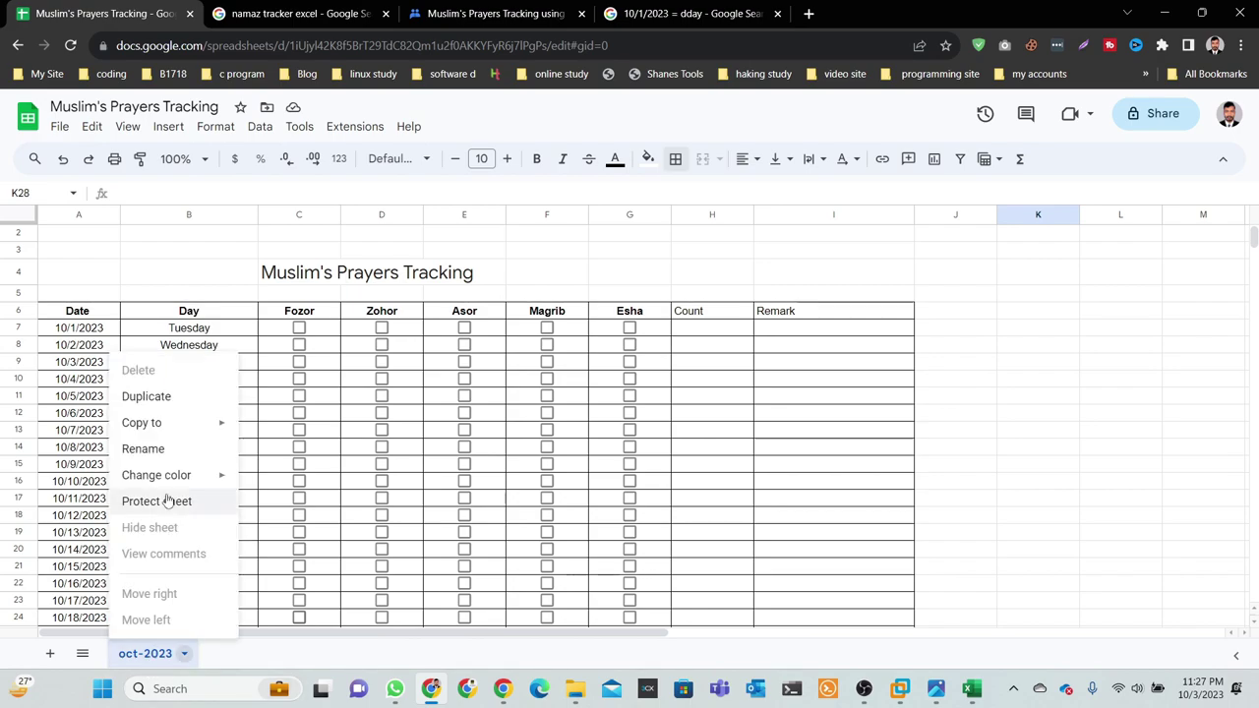
Duplicate the oct-2023 sheet and rename the copy NOV-2023.
{"action": "left_click", "coordinate": [167, 396]}
{"action": "right_click", "coordinate": [240, 659]}
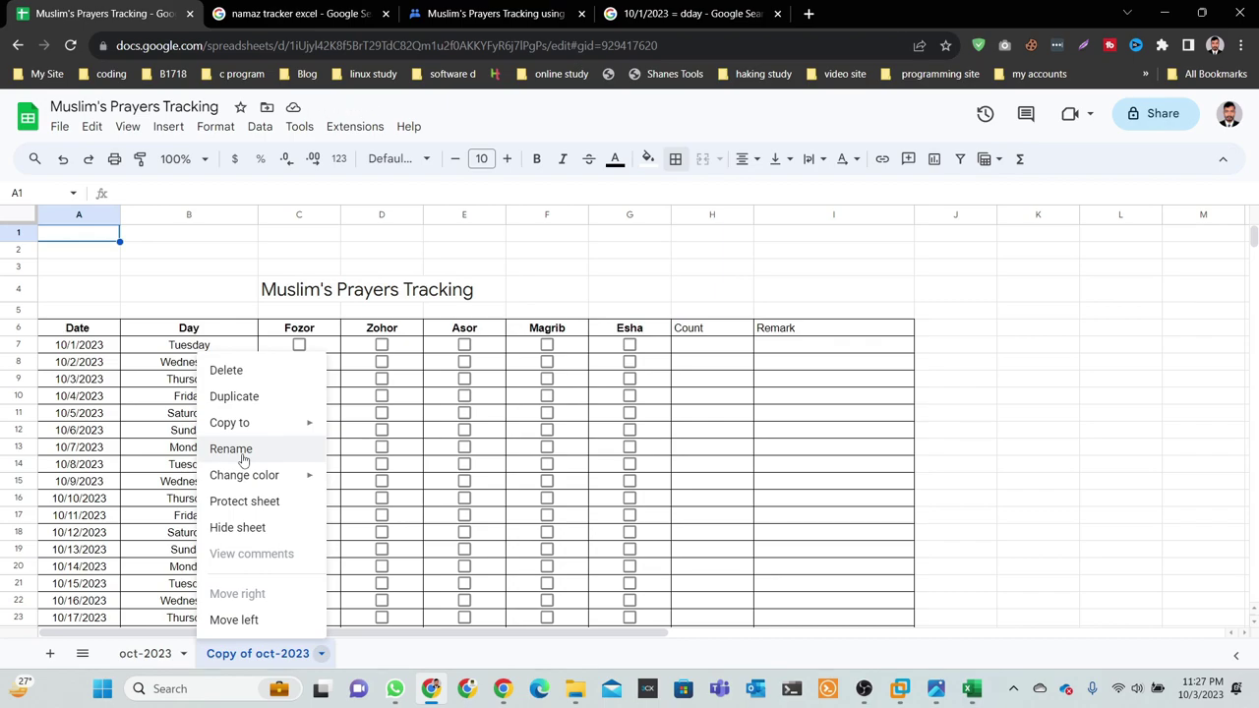
{"action": "left_click", "coordinate": [242, 451]}
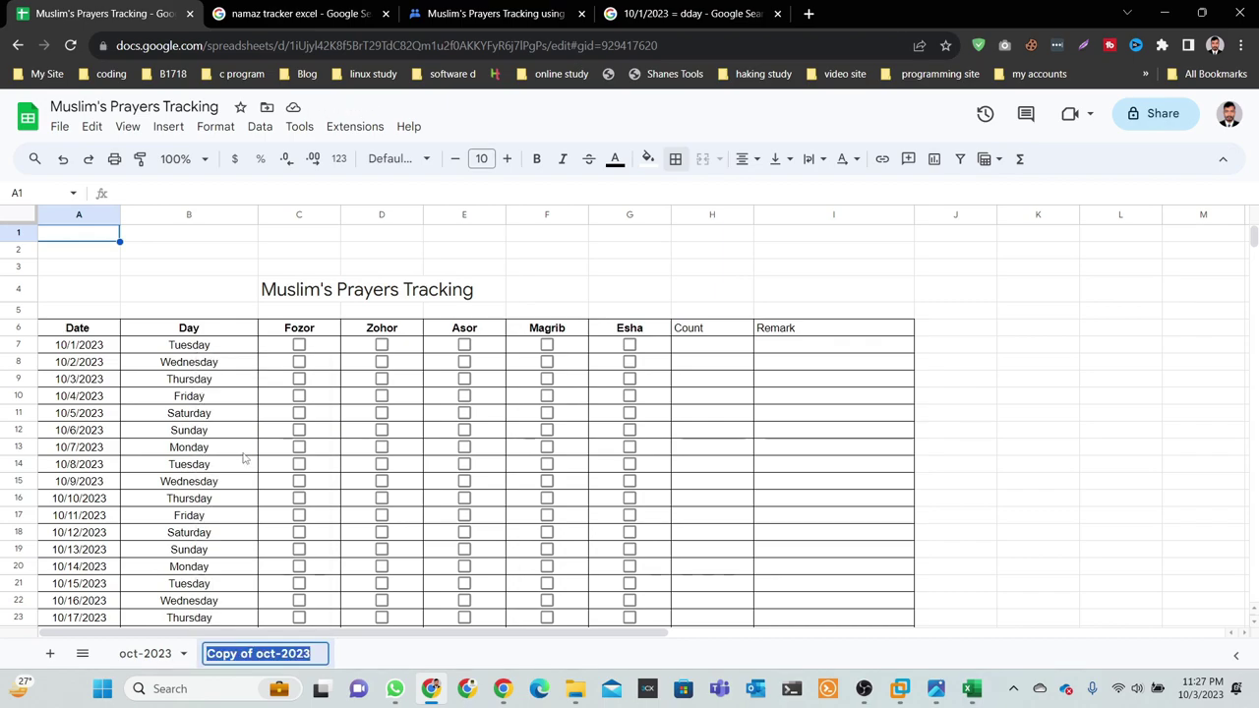
{"action": "type", "text": "NOV"}
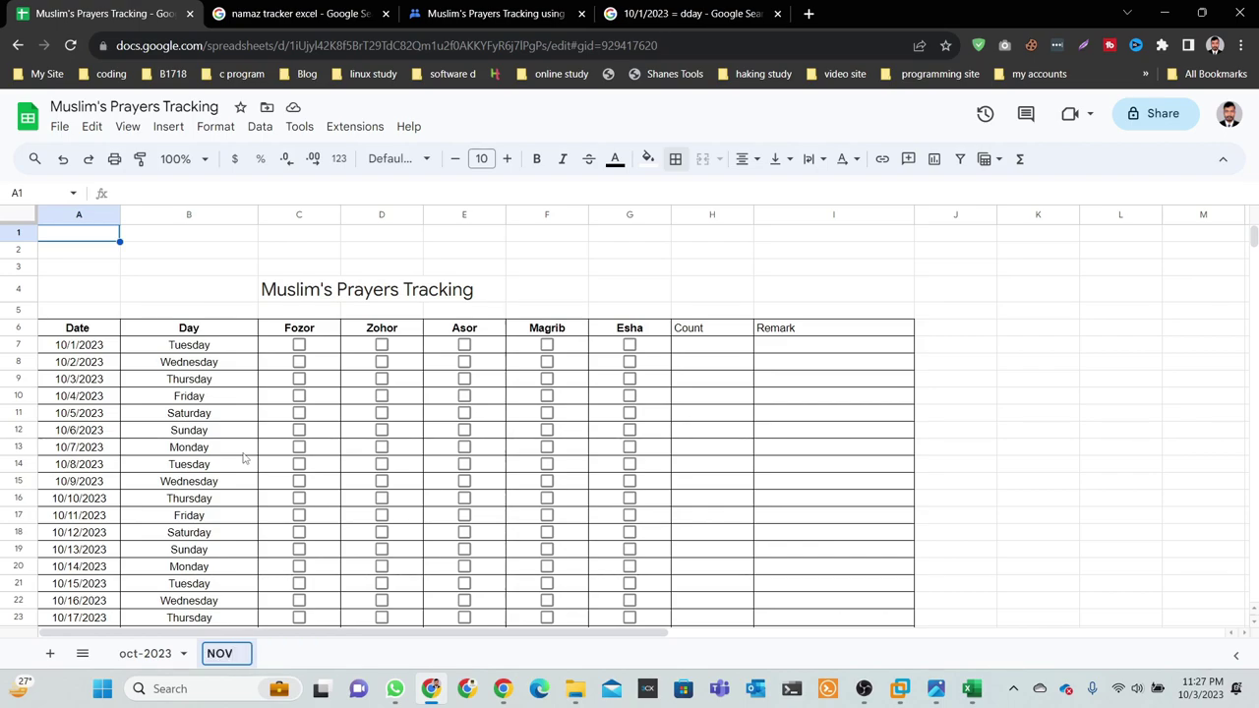
{"action": "type", "text": "-"}
{"action": "type", "text": "2023"}
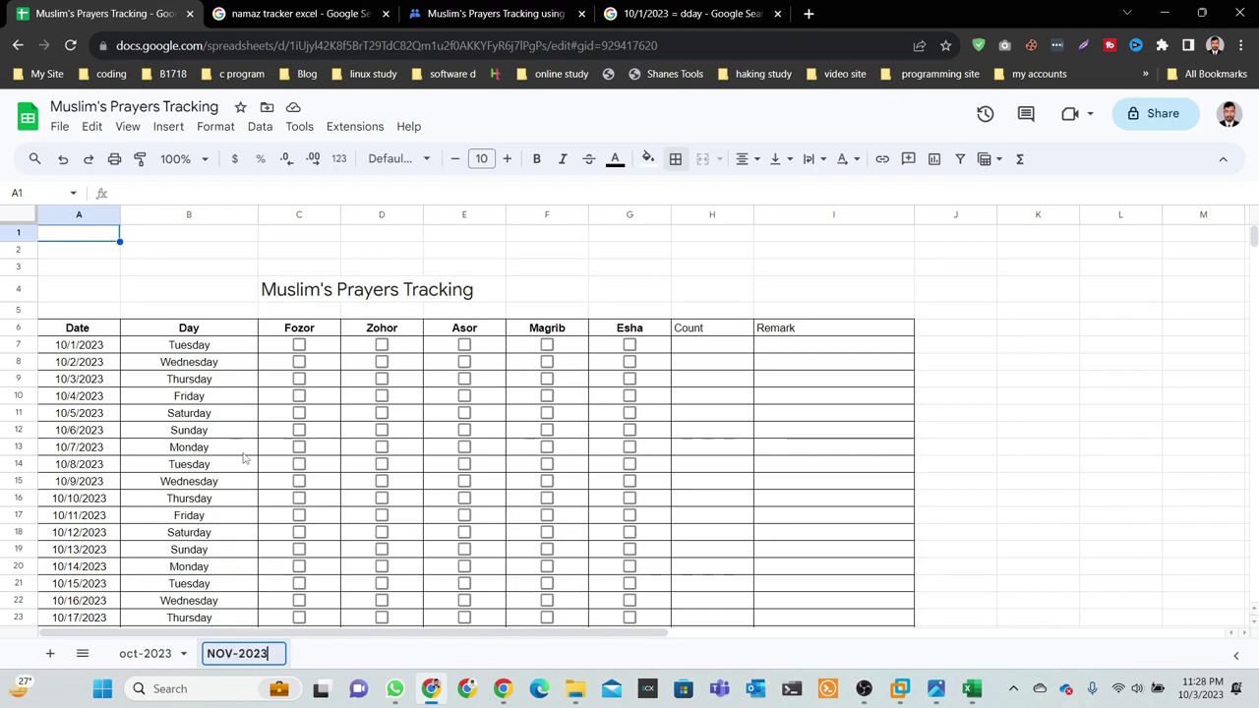
{"action": "key", "text": "Return"}
{"action": "left_click", "coordinate": [330, 651]}
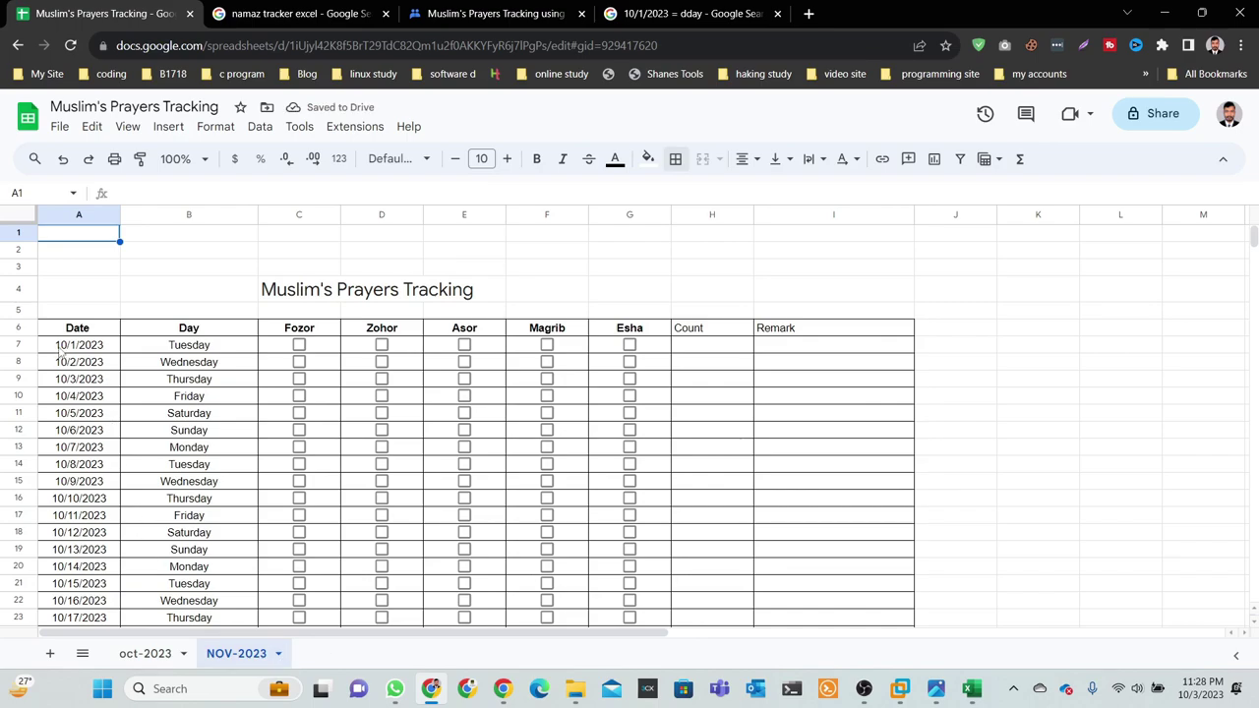
Select cell A7 and rows 7 to 11, then dismiss the row actions list.
{"action": "left_click", "coordinate": [74, 345]}
{"action": "double_click", "coordinate": [72, 344]}
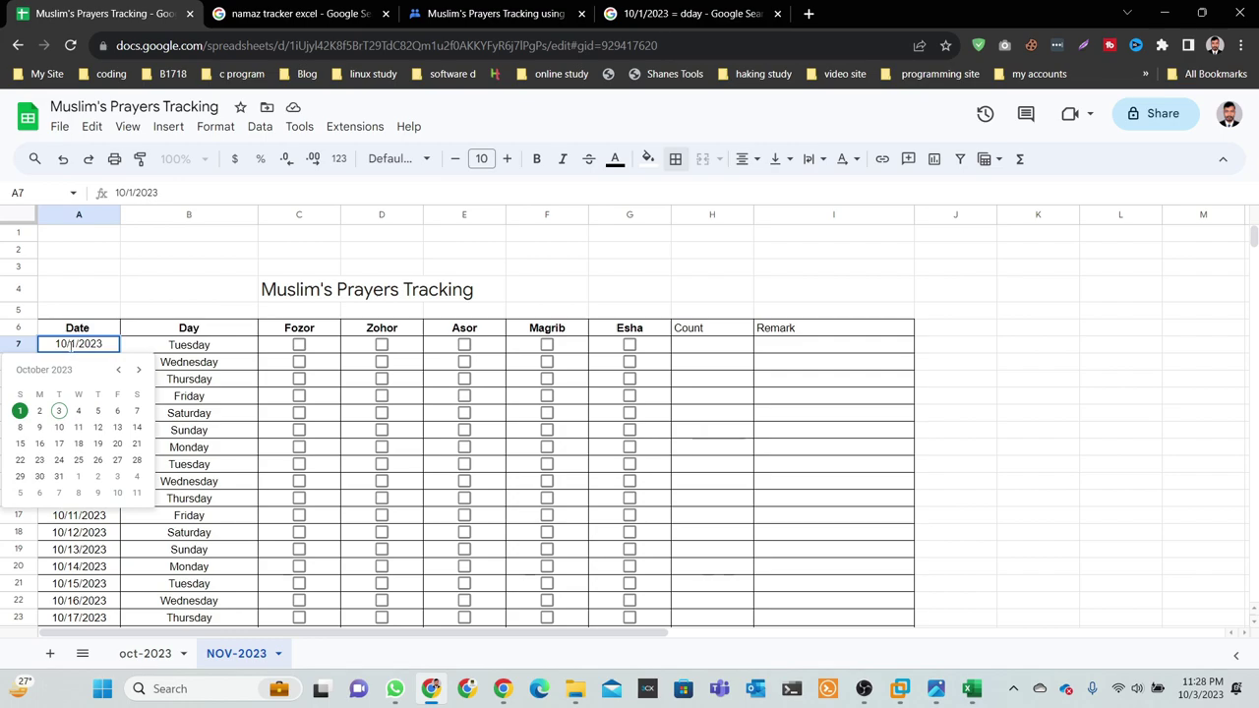
{"action": "left_click_drag", "start_coordinate": [18, 344], "coordinate": [18, 412]}
{"action": "right_click", "coordinate": [17, 412]}
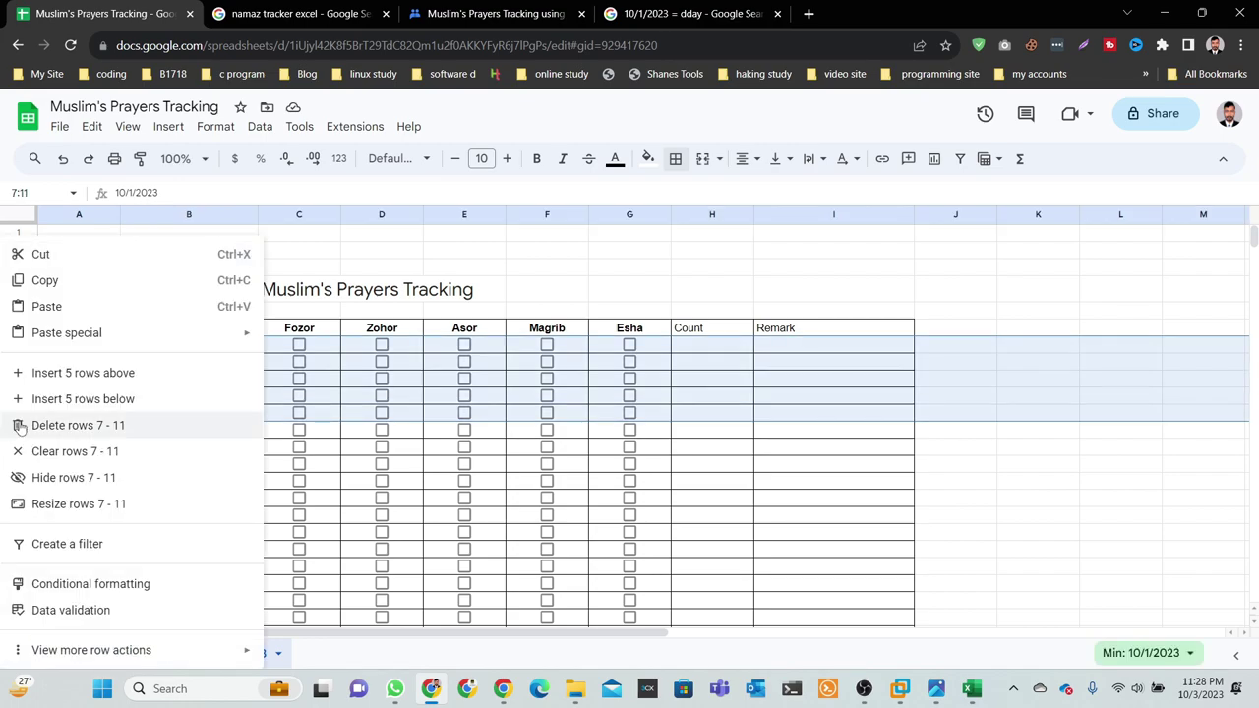
{"action": "left_click", "coordinate": [594, 267]}
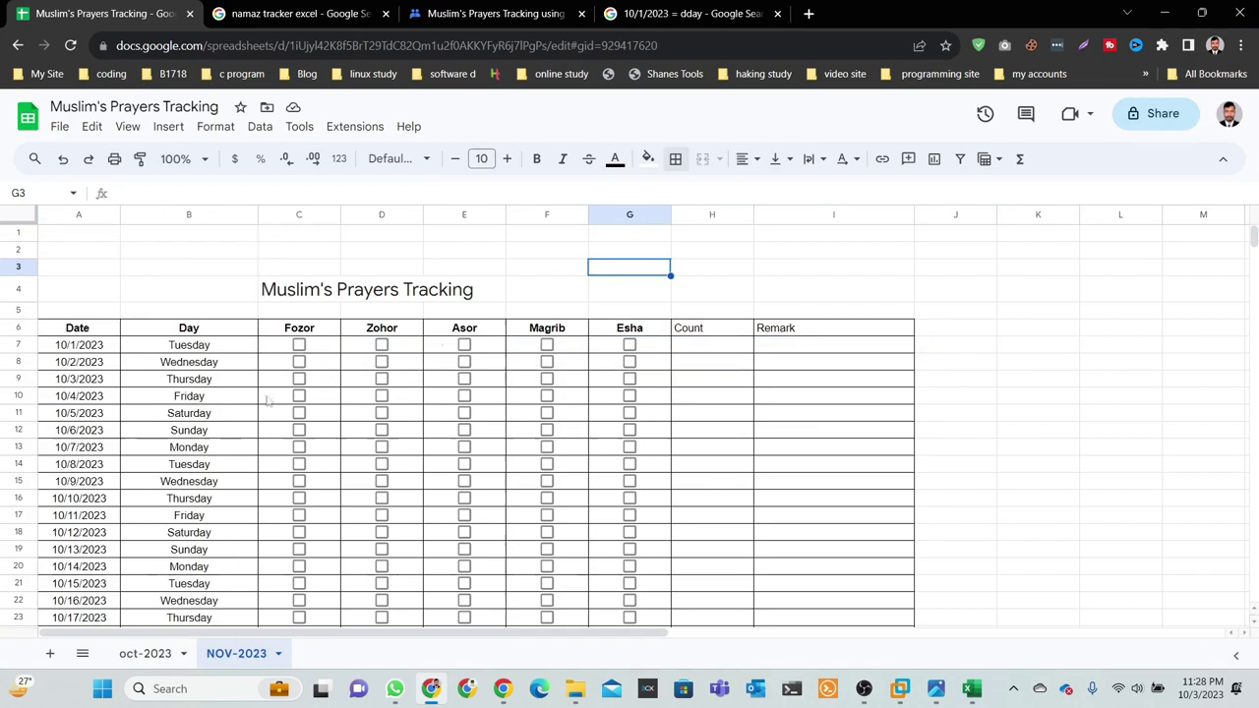
Edit A7's month so it reads 11/1/2023 and check it on the calendar.
{"action": "left_click", "coordinate": [63, 350]}
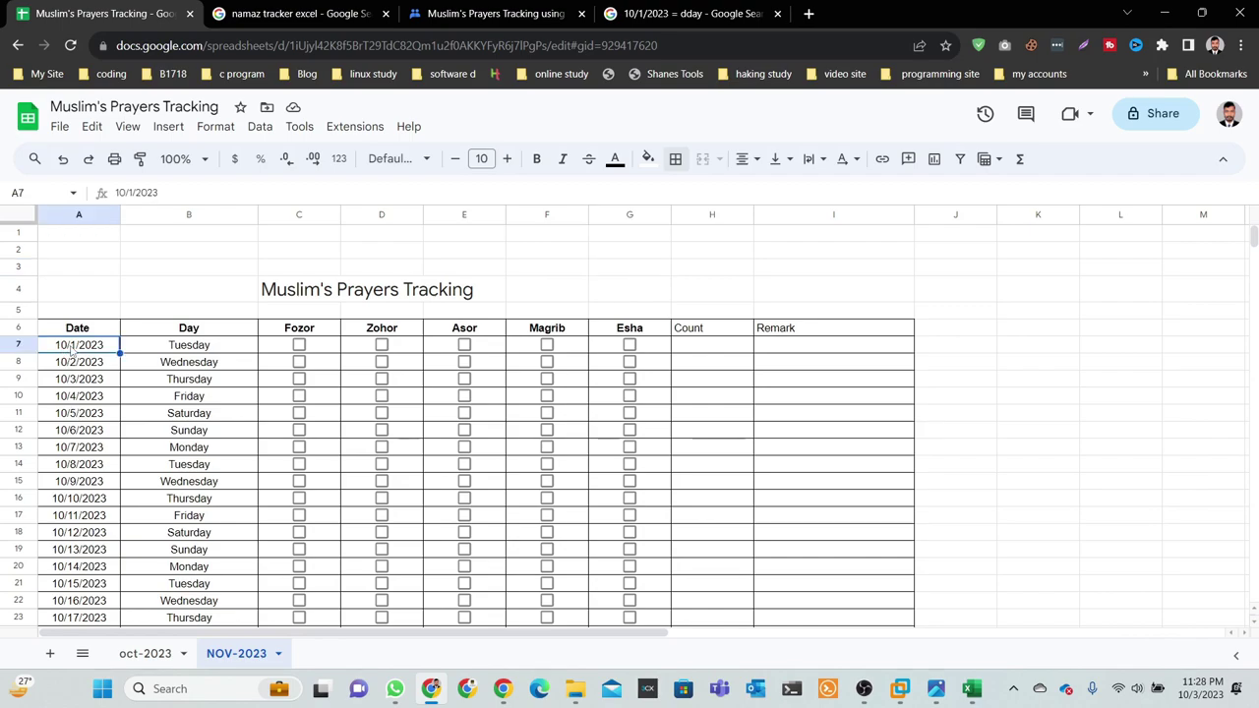
{"action": "double_click", "coordinate": [69, 346]}
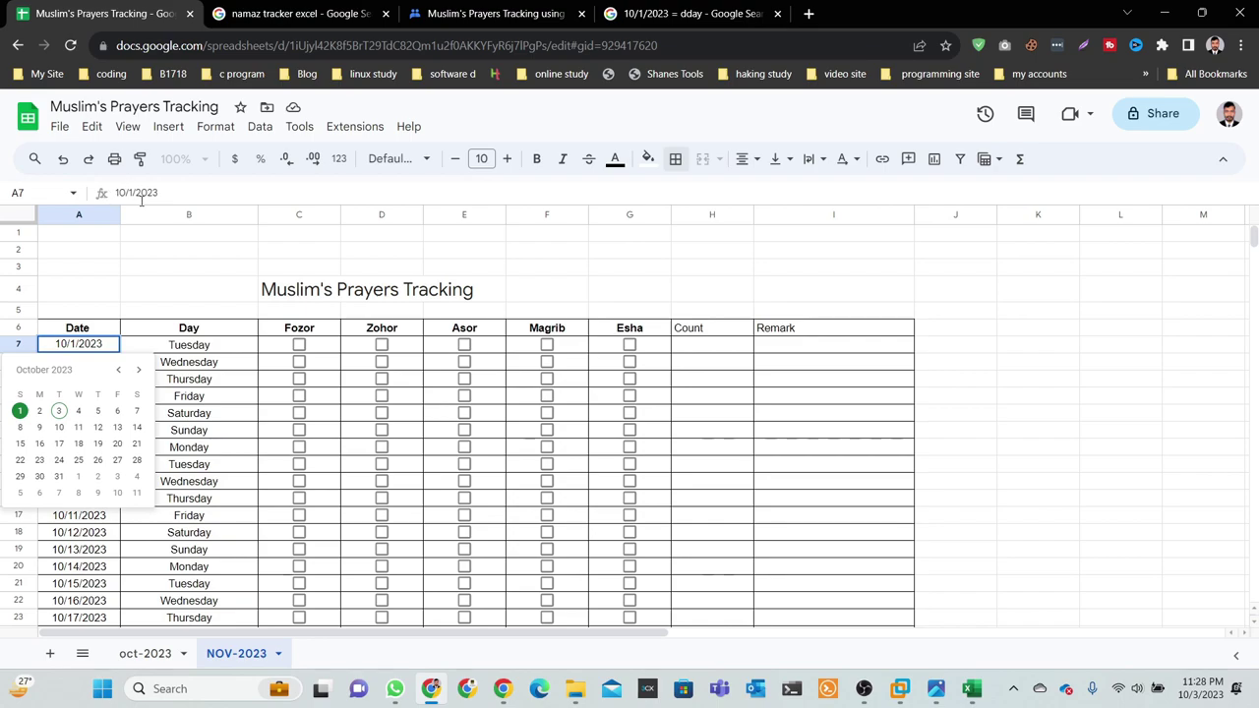
{"action": "key", "text": "BackSpace"}
{"action": "type", "text": "1"}
{"action": "key", "text": "Return"}
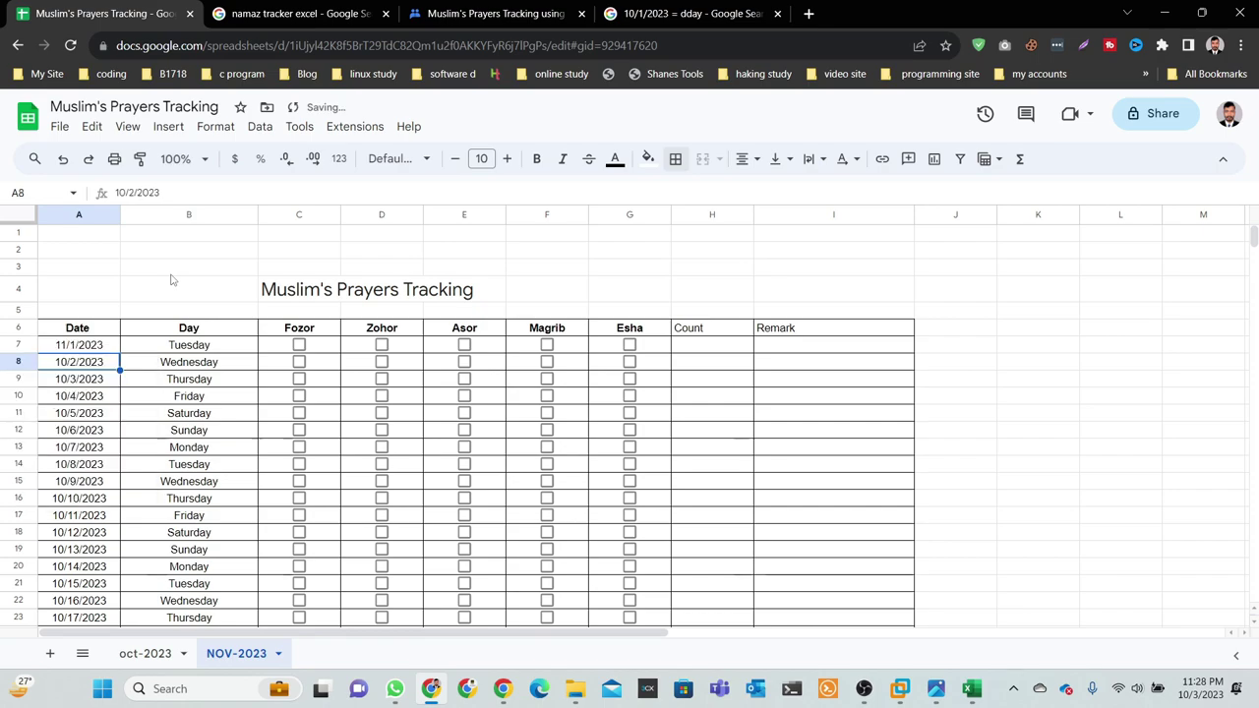
{"action": "left_click", "coordinate": [74, 350]}
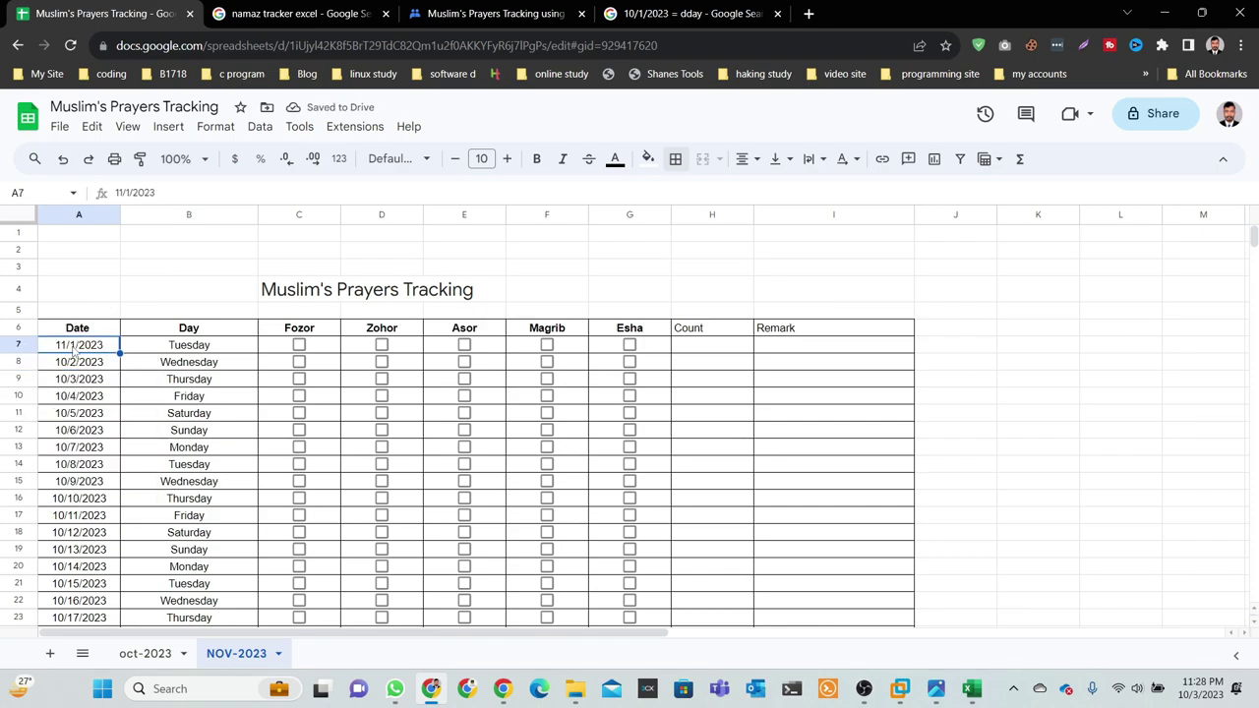
{"action": "double_click", "coordinate": [74, 345]}
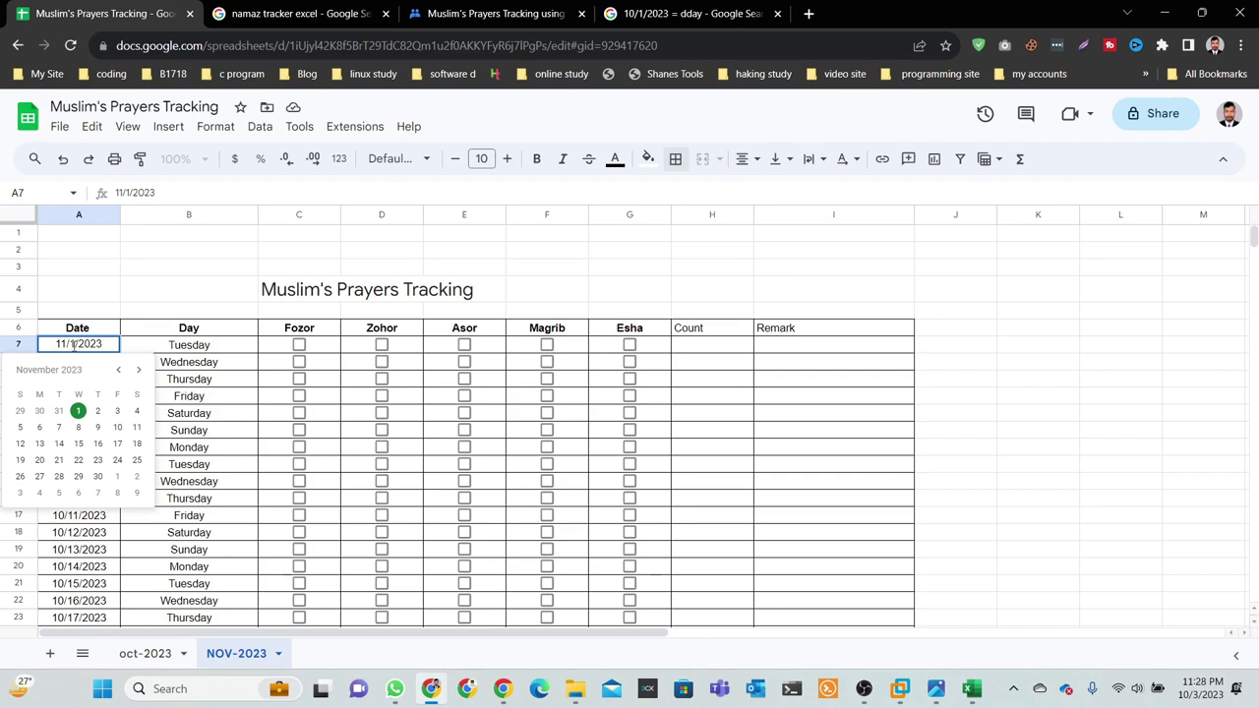
{"action": "left_click", "coordinate": [210, 364]}
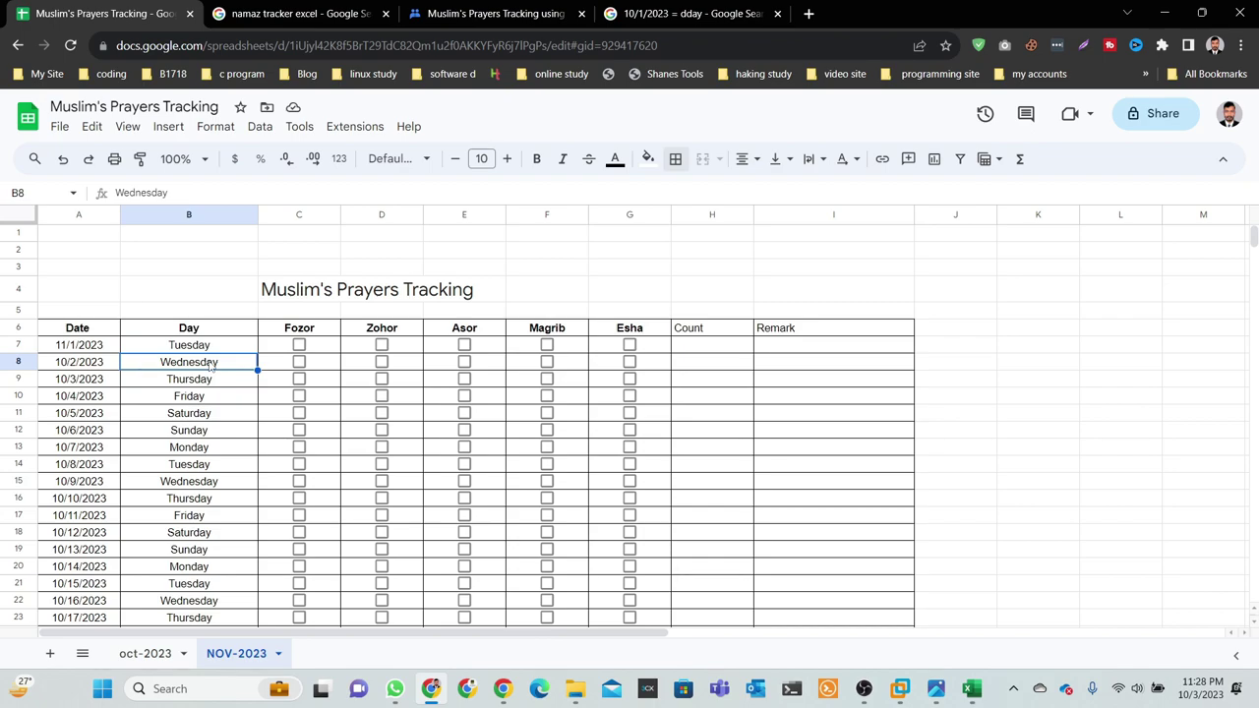
Replace B7 with Wednesday and fill the weekday series down to row 37.
{"action": "left_click", "coordinate": [210, 348]}
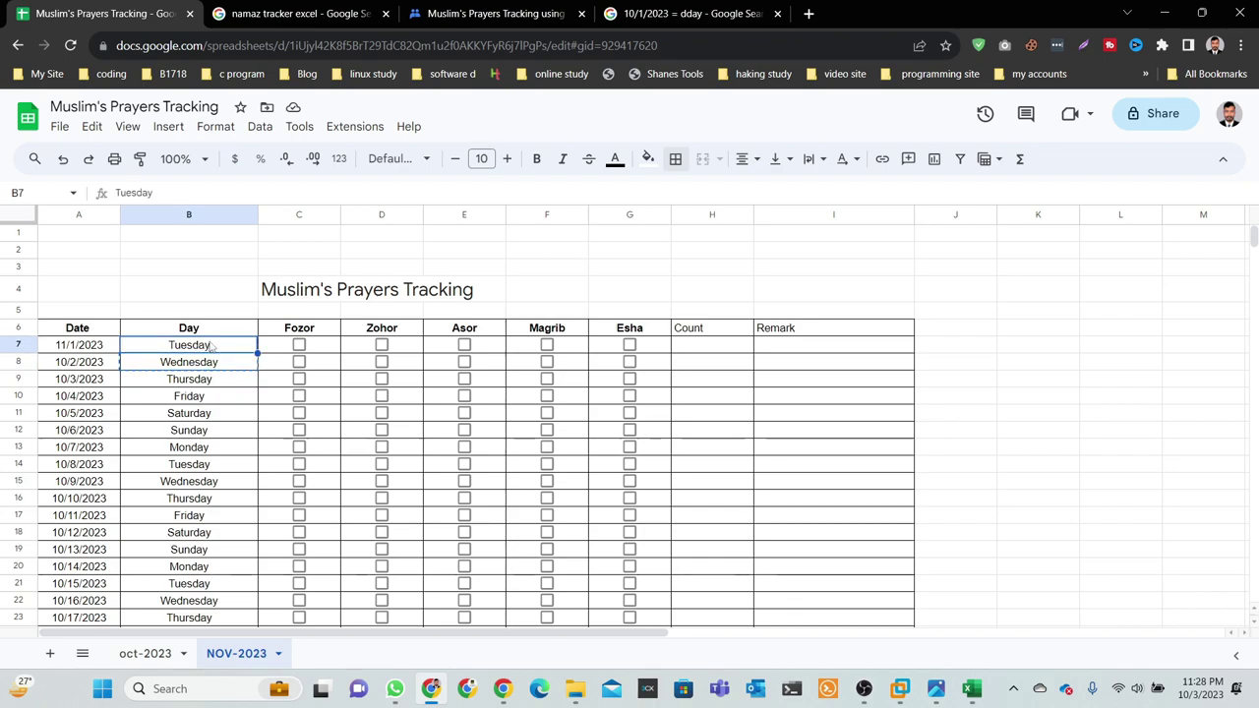
{"action": "key", "text": "Delete"}
{"action": "key", "text": "ctrl+v"}
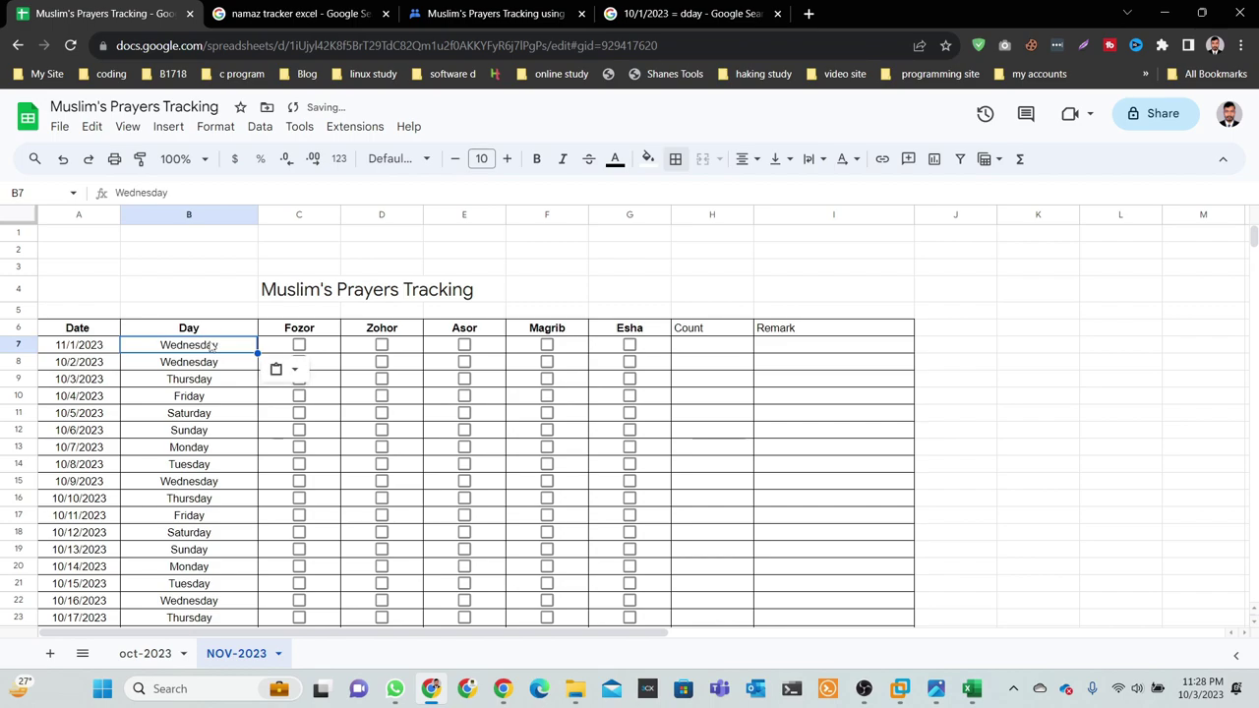
{"action": "left_click", "coordinate": [271, 512]}
{"action": "left_click", "coordinate": [236, 350]}
{"action": "left_click_drag", "start_coordinate": [256, 354], "coordinate": [241, 531]}
{"action": "scroll", "coordinate": [266, 492], "scroll_direction": "down", "scroll_amount": 5}
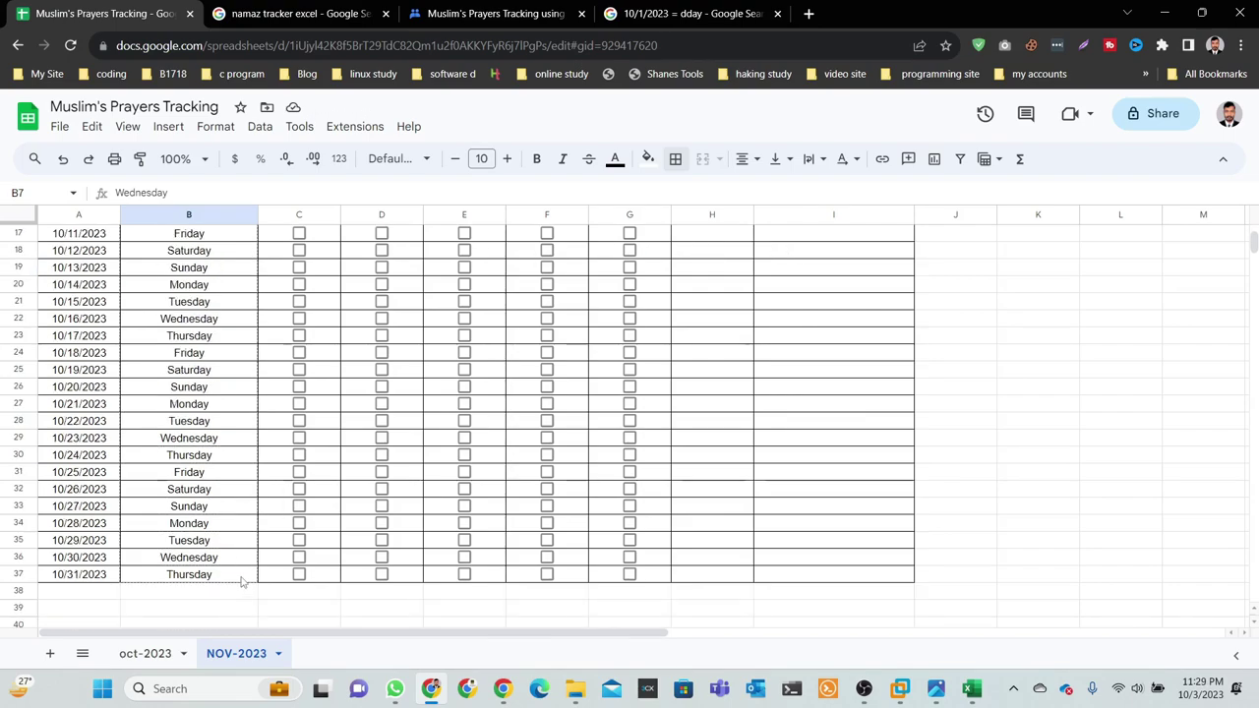
{"action": "left_click_drag", "start_coordinate": [241, 531], "coordinate": [238, 578]}
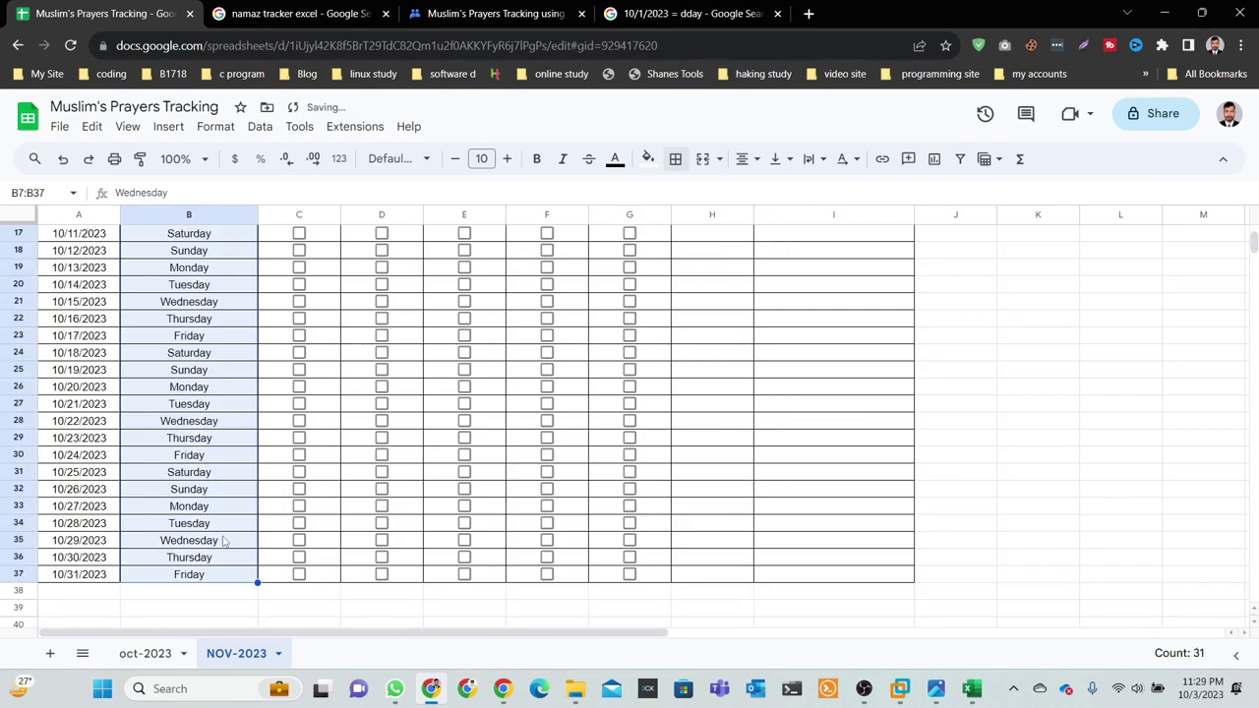
Autofill the Date column from 11/1/2023 down to row 37.
{"action": "scroll", "coordinate": [237, 578], "scroll_direction": "up", "scroll_amount": 5}
{"action": "left_click", "coordinate": [85, 348]}
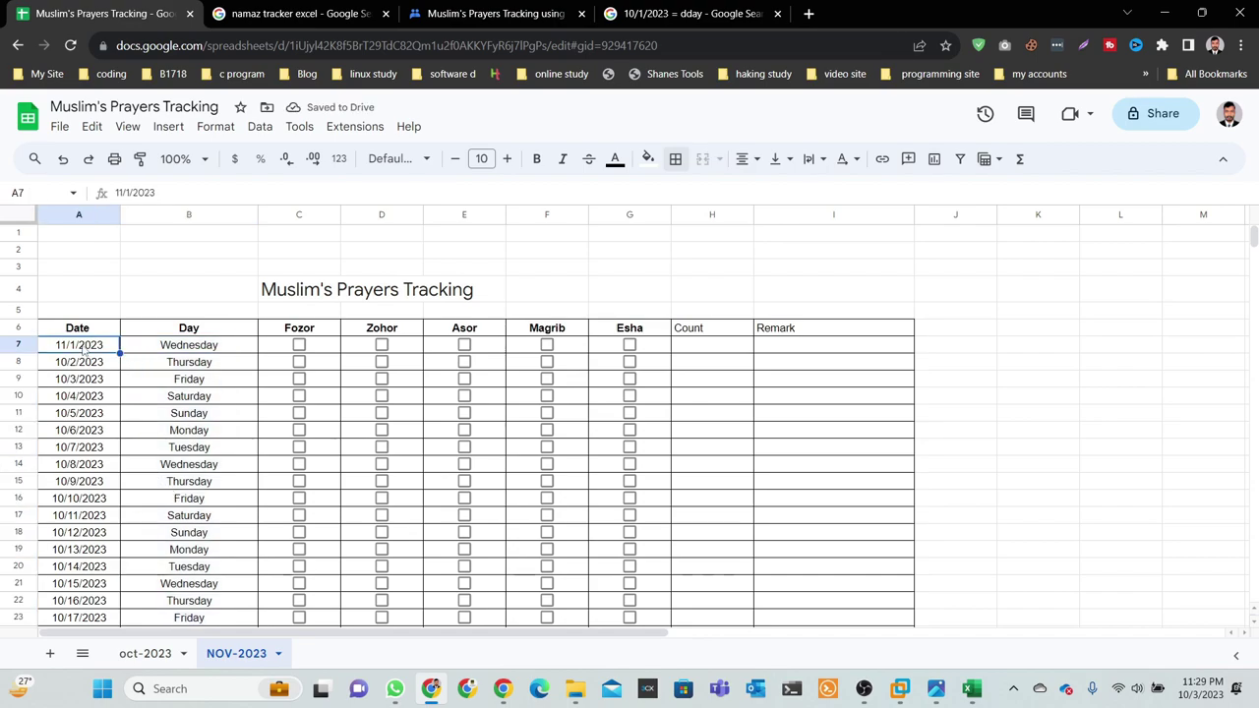
{"action": "mouse_move", "coordinate": [119, 354]}
{"action": "left_mouse_down"}
{"action": "mouse_move", "coordinate": [135, 544]}
{"action": "mouse_move", "coordinate": [116, 512]}
{"action": "left_mouse_up"}
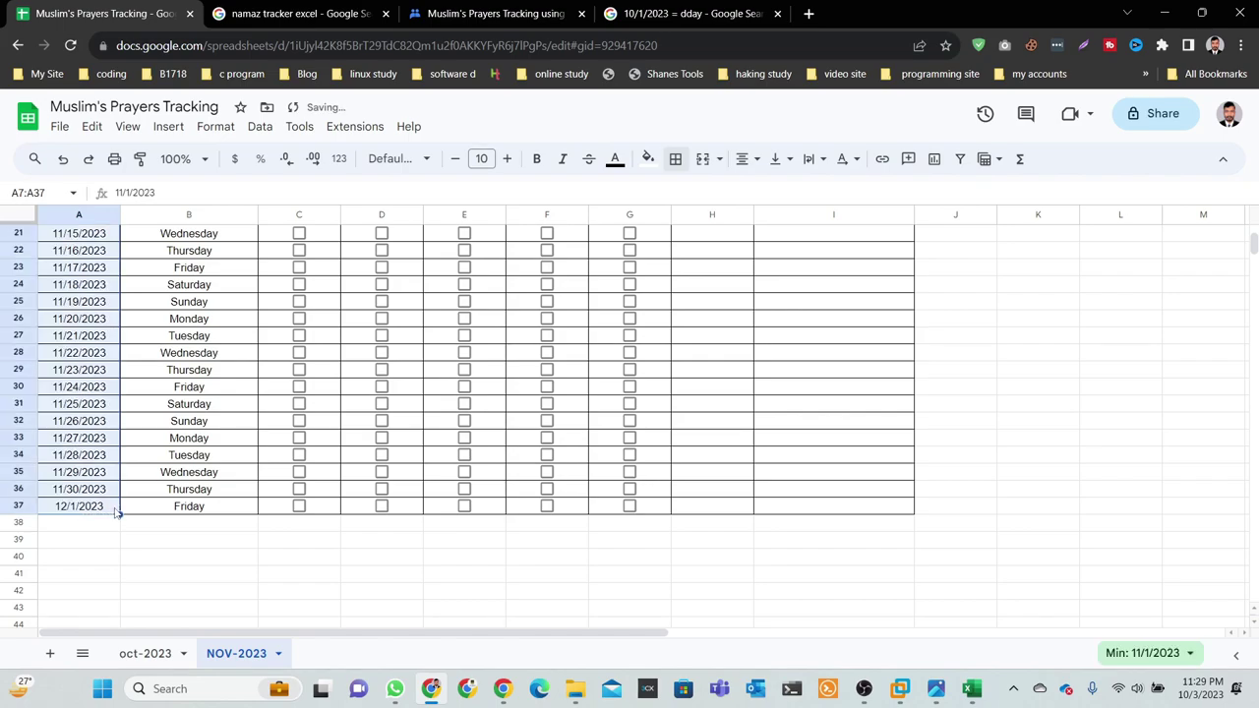
Clear the extra 12/1/2023 date and its Friday from row 37.
{"action": "left_click", "coordinate": [103, 576]}
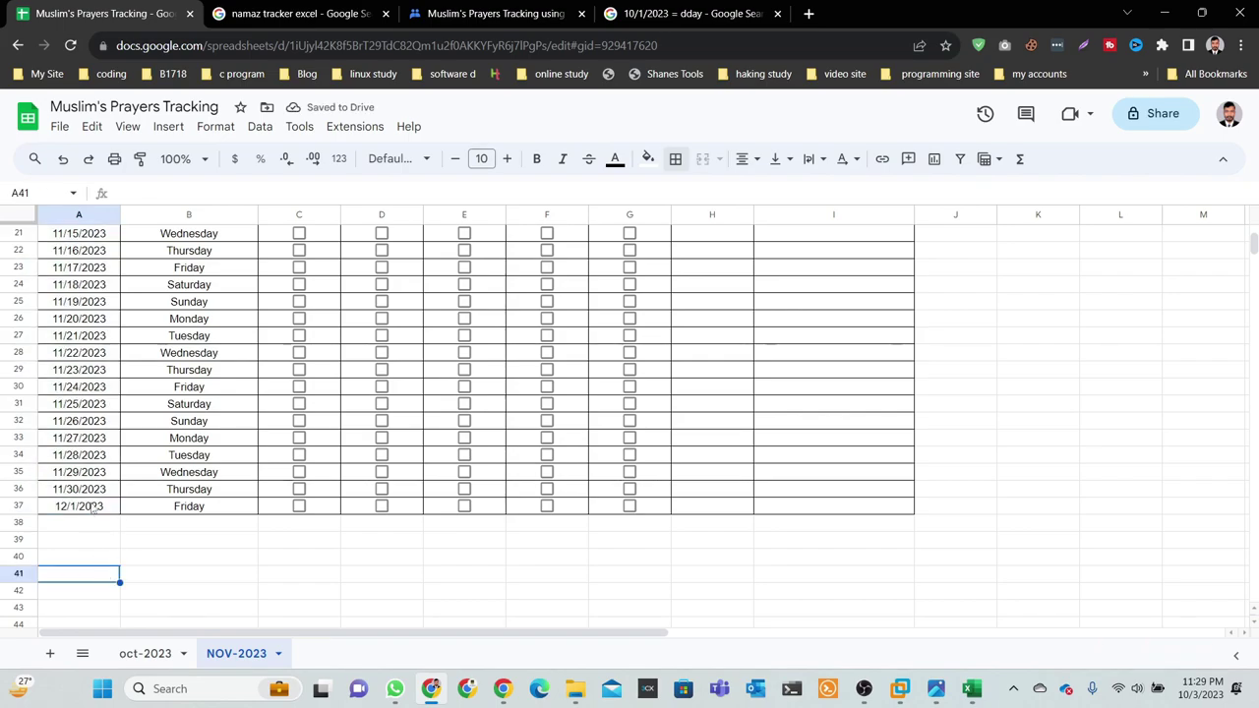
{"action": "key", "text": "Up"}
{"action": "key", "text": "Up"}
{"action": "key", "text": "Up"}
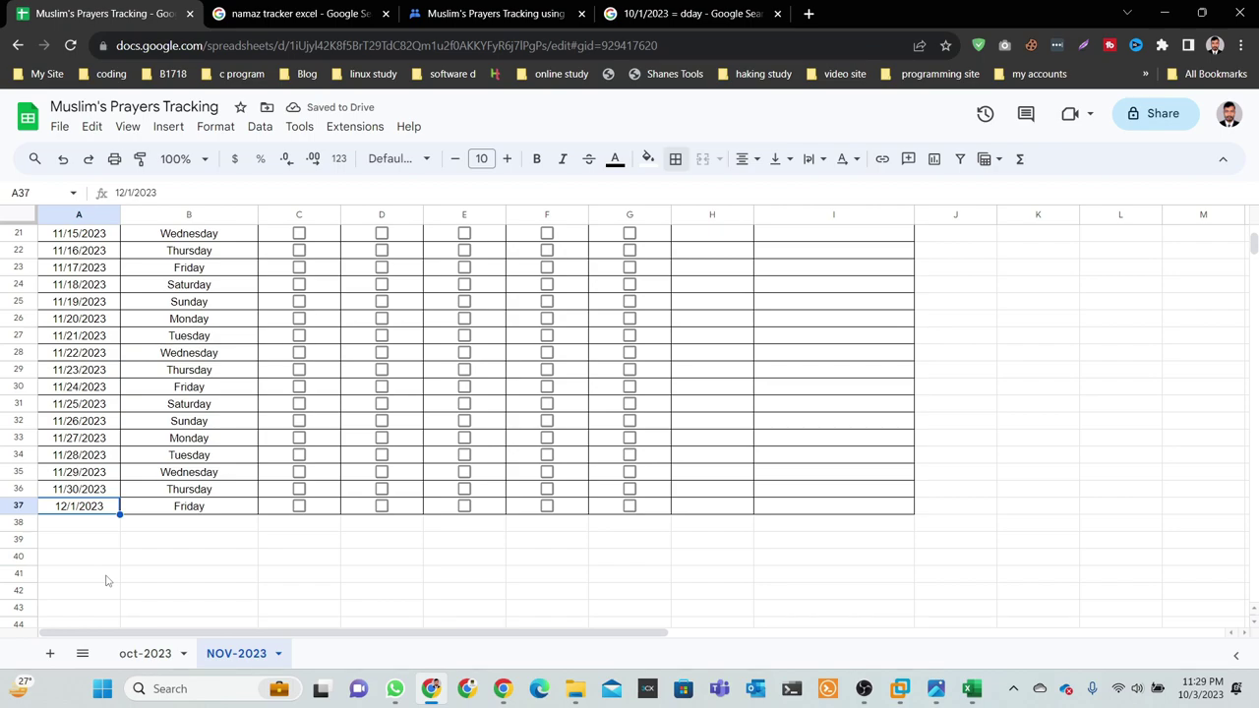
{"action": "key", "text": "Delete"}
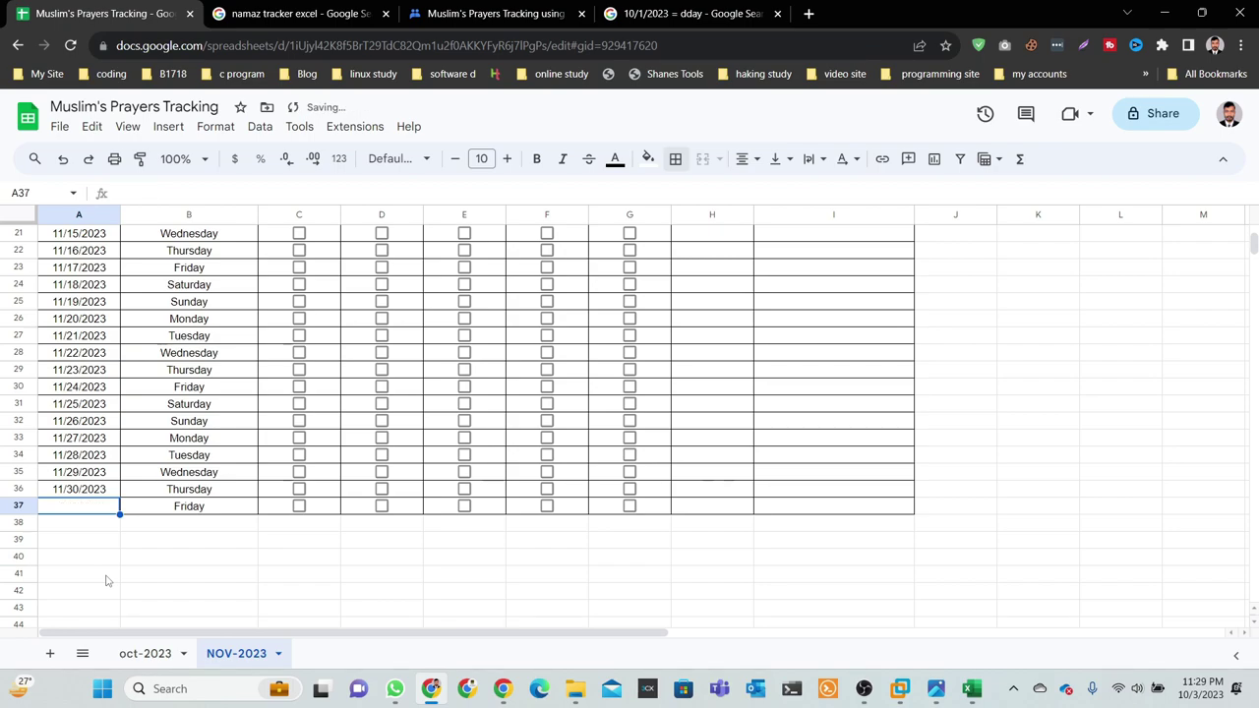
{"action": "left_click", "coordinate": [191, 511]}
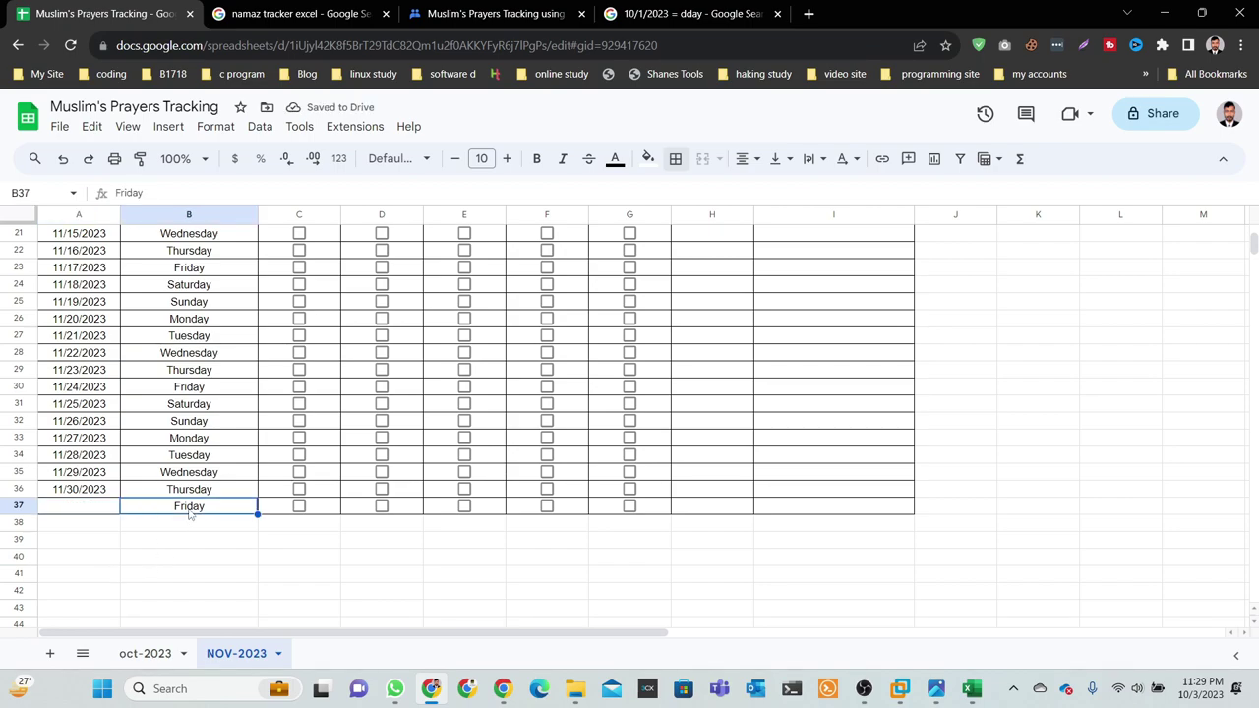
{"action": "key", "text": "Delete"}
Scroll back to the top of NOV-2023, then switch to the oct-2023 sheet.
{"action": "scroll", "coordinate": [308, 595], "scroll_direction": "up", "scroll_amount": 5}
{"action": "scroll", "coordinate": [308, 594], "scroll_direction": "up", "scroll_amount": 2}
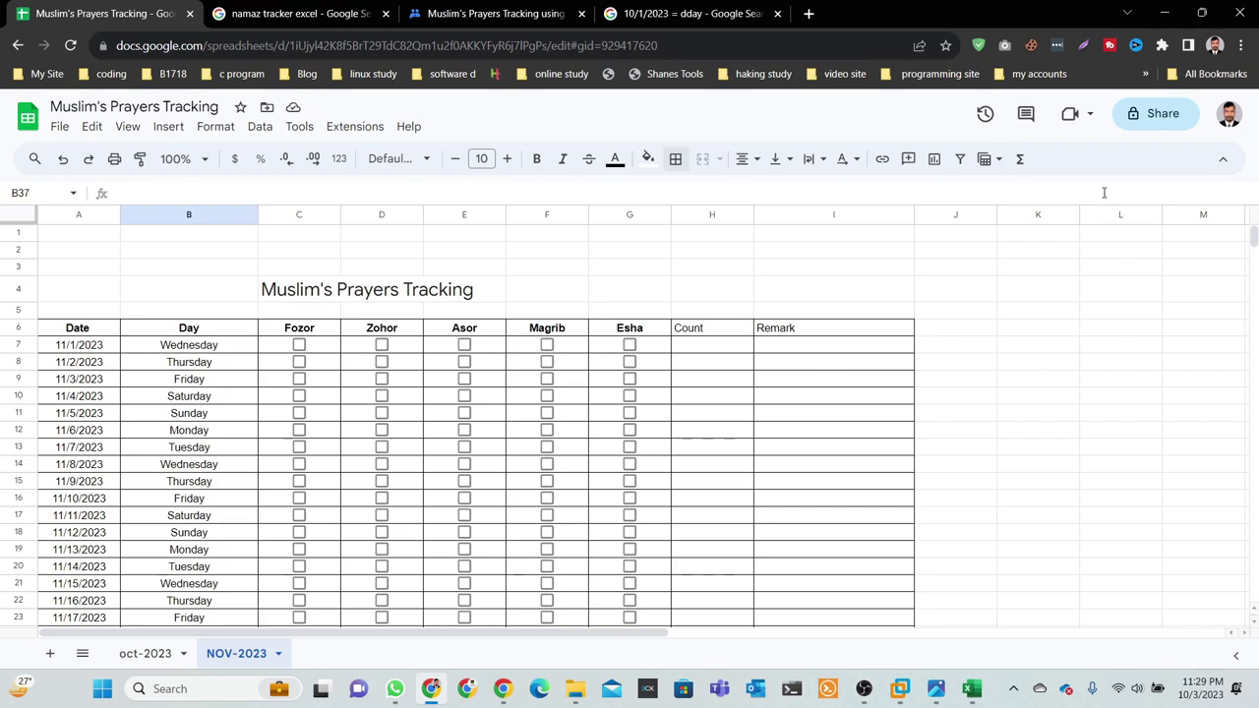
{"action": "key", "text": "Return"}
{"action": "scroll", "coordinate": [511, 563], "scroll_direction": "up", "scroll_amount": 4}
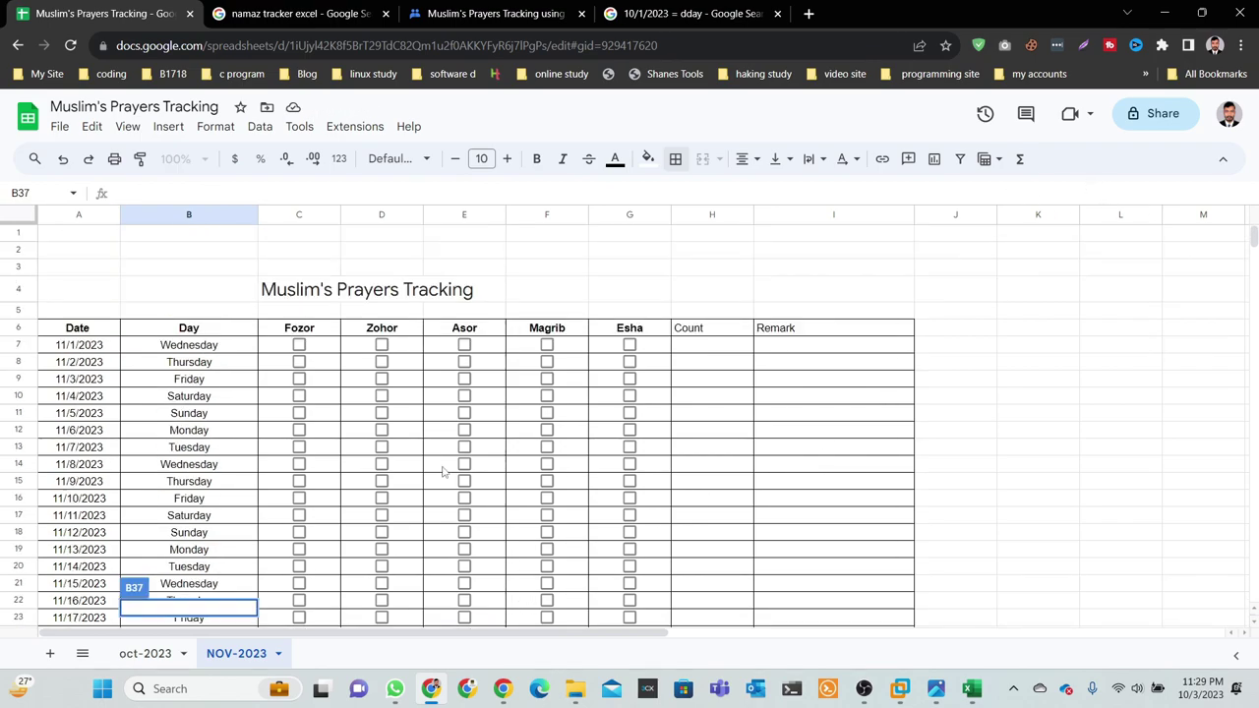
{"action": "scroll", "coordinate": [477, 454], "scroll_direction": "down", "scroll_amount": 3}
{"action": "left_click", "coordinate": [1042, 437]}
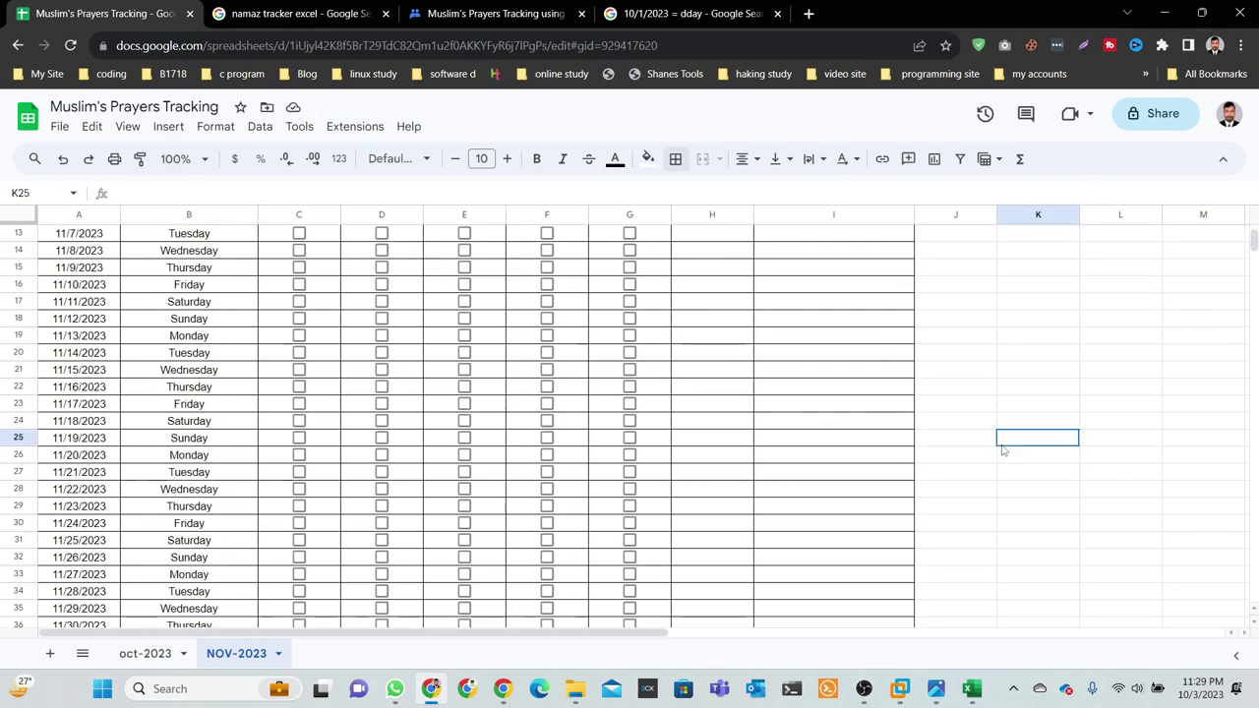
{"action": "scroll", "coordinate": [390, 406], "scroll_direction": "up", "scroll_amount": 3}
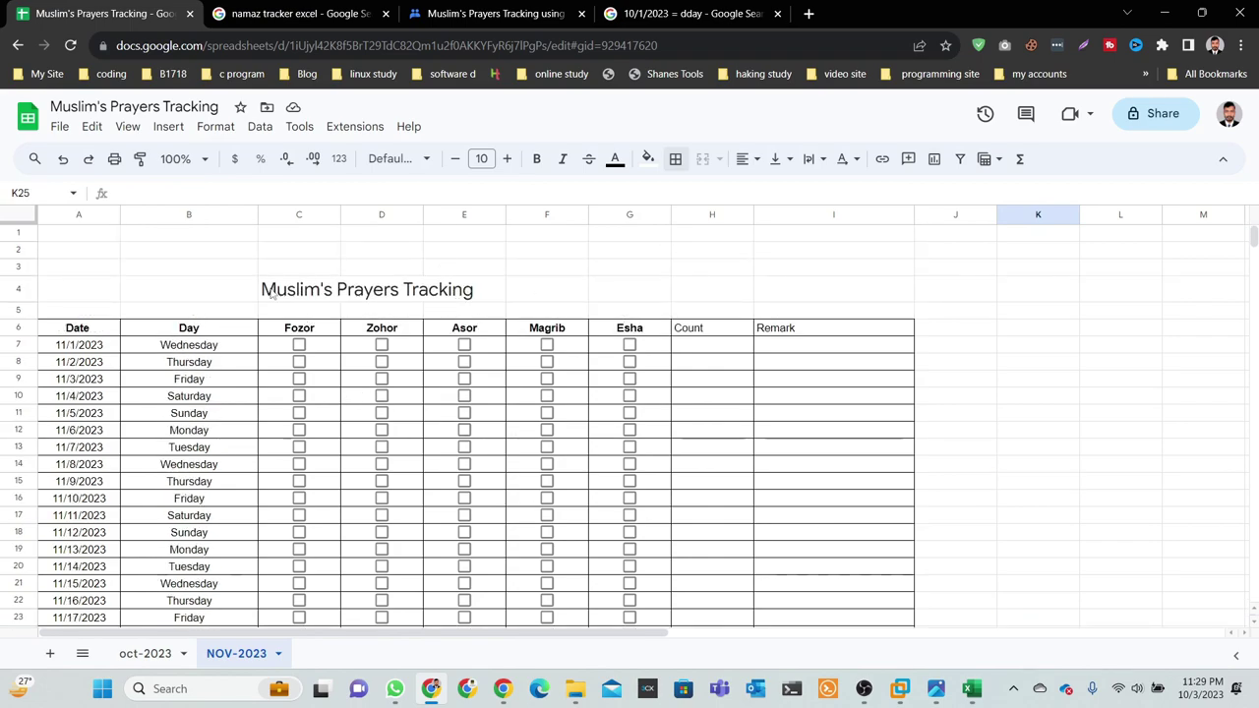
{"action": "left_click", "coordinate": [702, 351]}
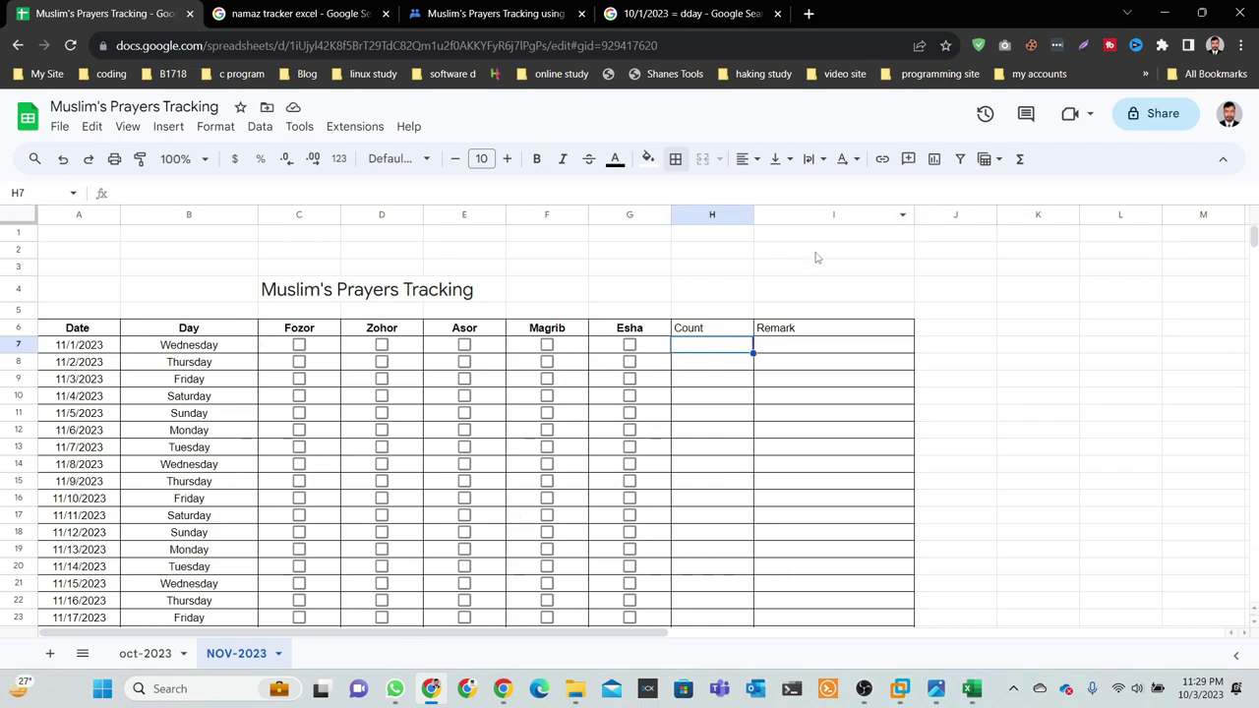
{"action": "left_click", "coordinate": [156, 657]}
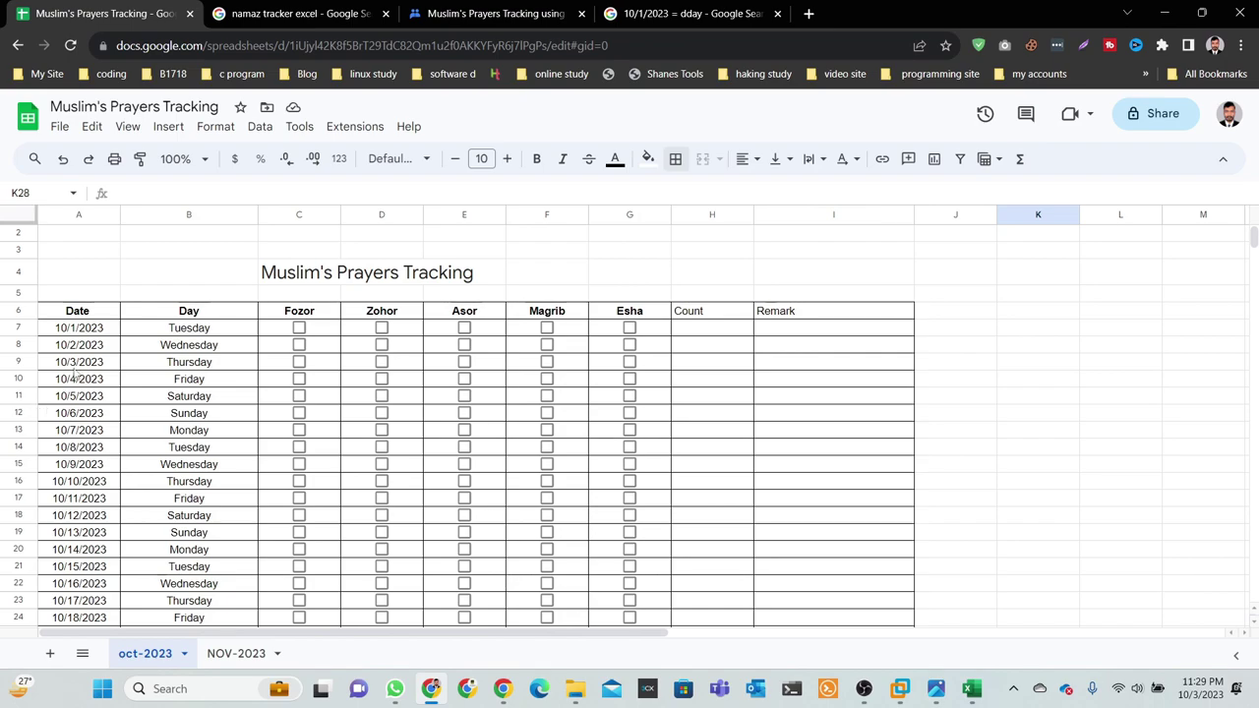
Tick checkboxes C9:F9 for 10/3/2023, D8:F8 for 10/2/2023, and D18 for 10/12/2023.
{"action": "left_click", "coordinate": [299, 361]}
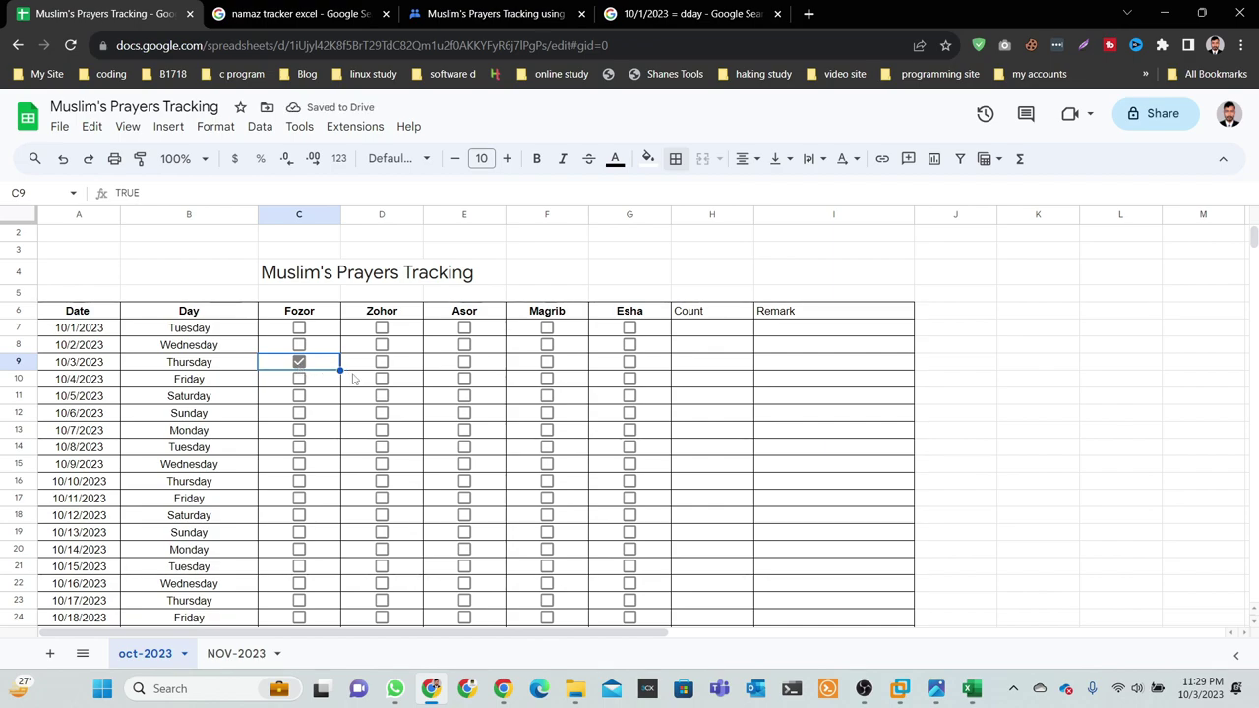
{"action": "left_click", "coordinate": [382, 361]}
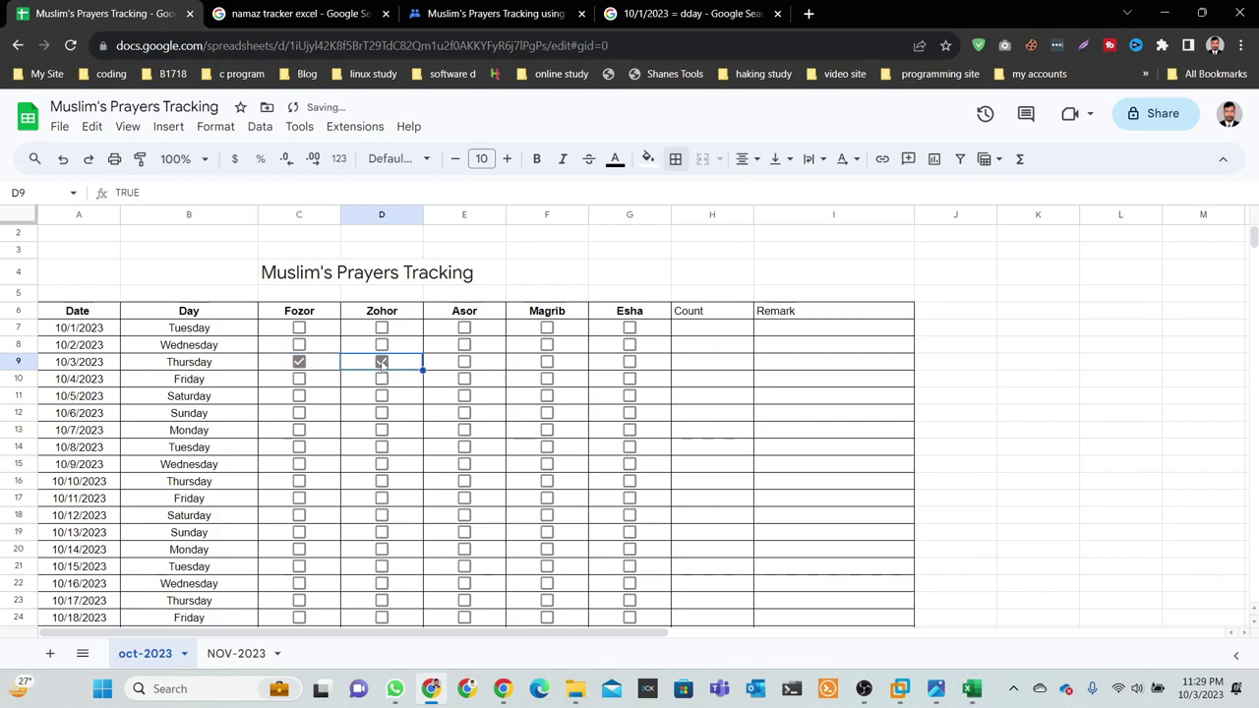
{"action": "left_click", "coordinate": [464, 363]}
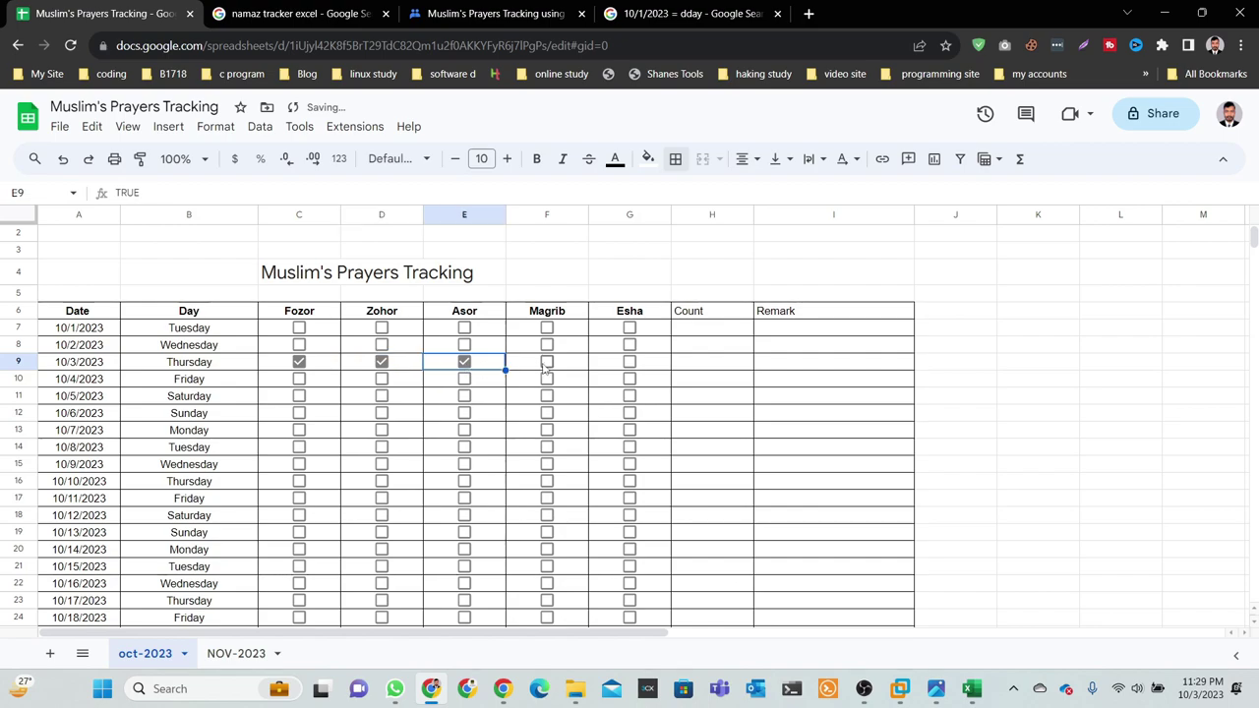
{"action": "left_click", "coordinate": [547, 363]}
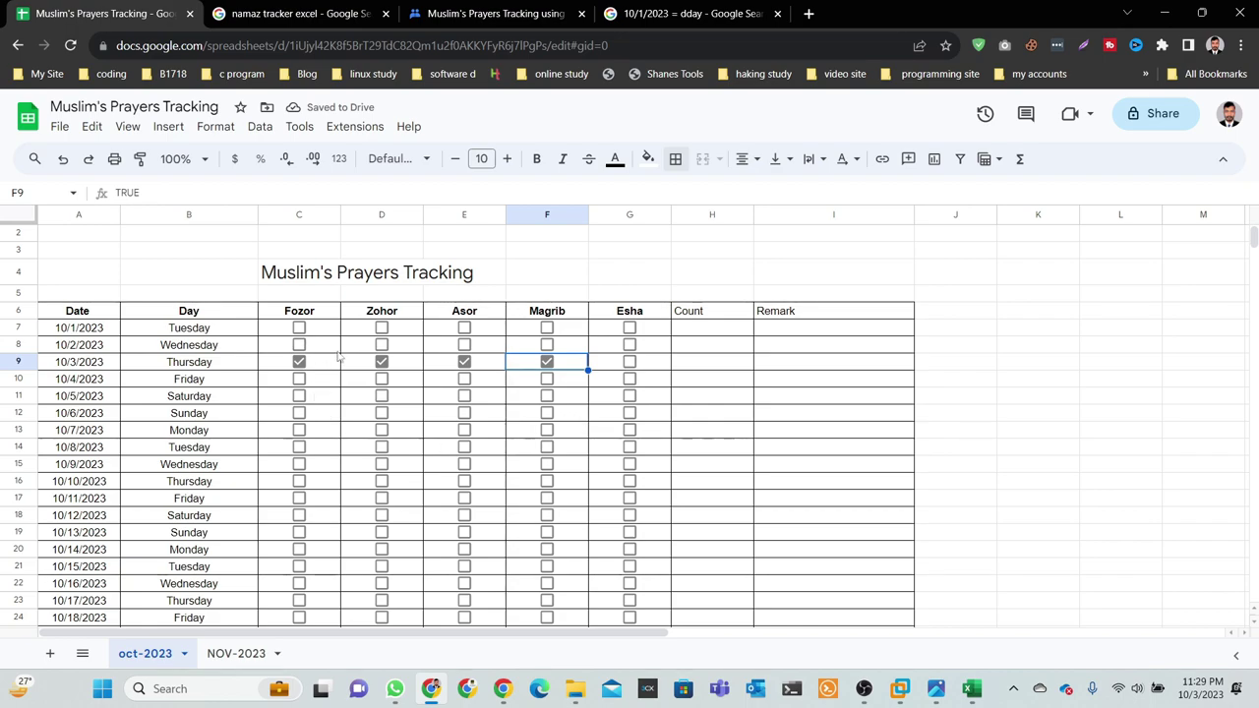
{"action": "left_click", "coordinate": [382, 344]}
{"action": "left_click", "coordinate": [464, 344]}
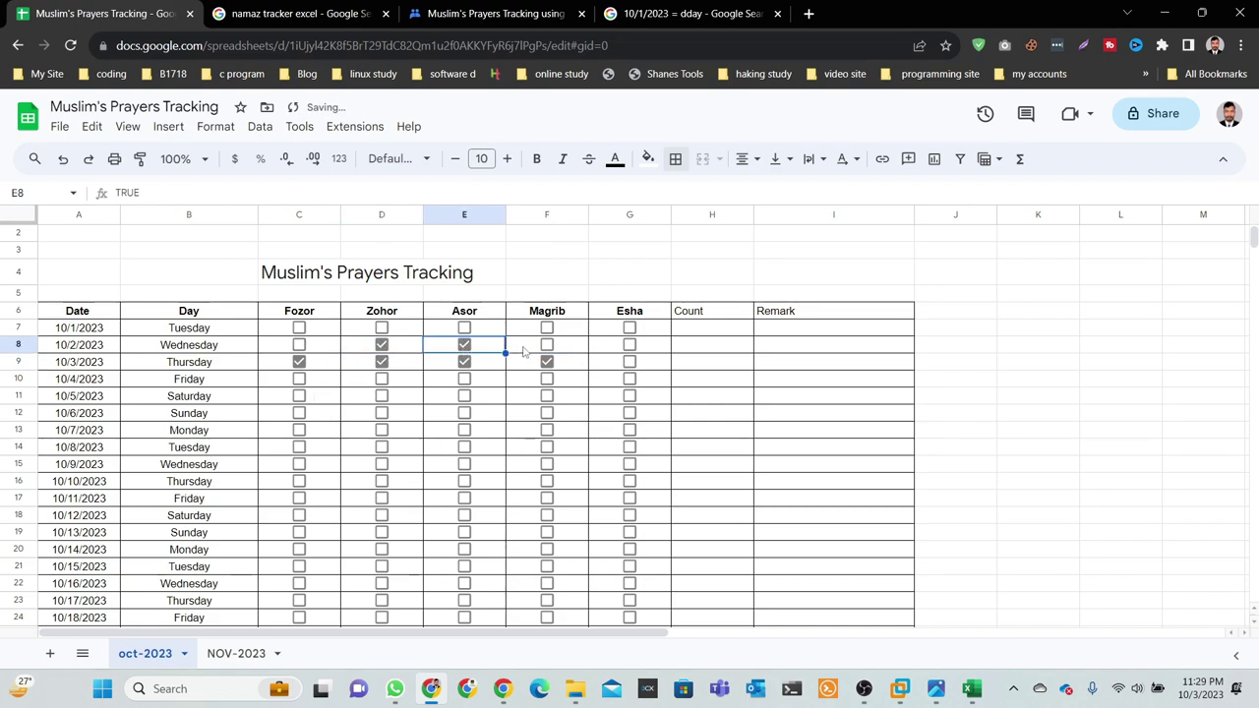
{"action": "left_click", "coordinate": [547, 344]}
{"action": "left_click", "coordinate": [382, 515]}
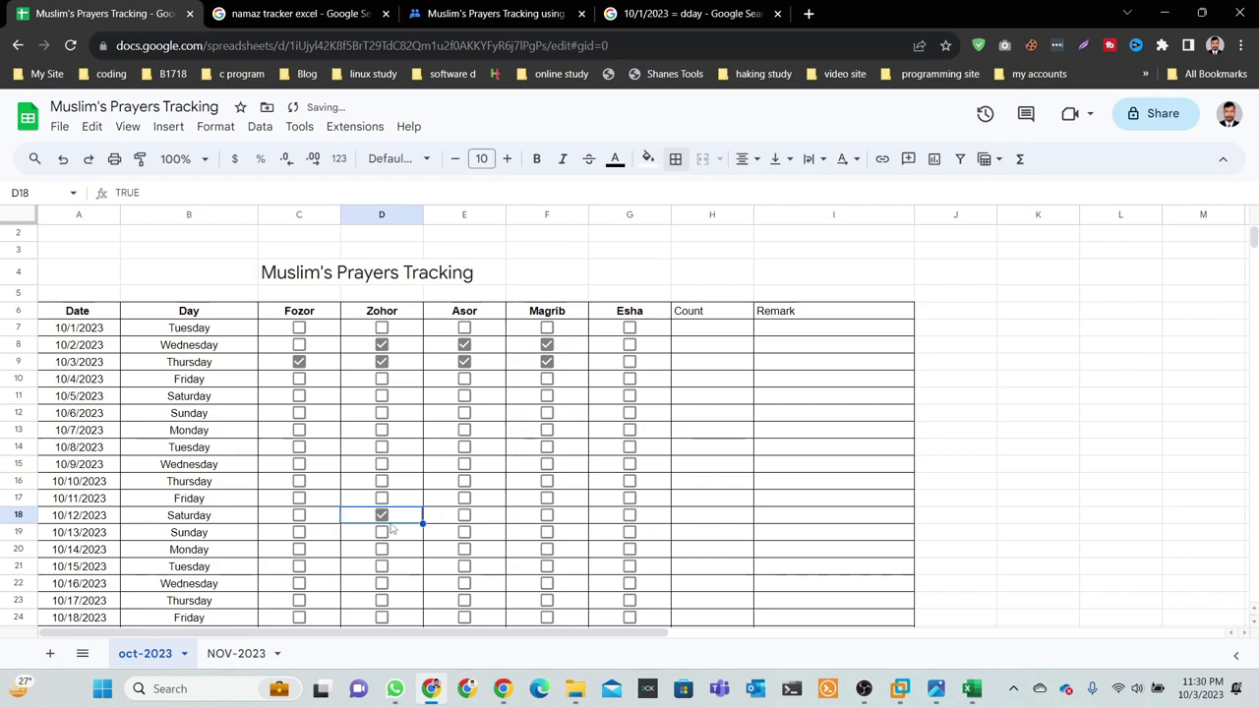
{"action": "left_click", "coordinate": [421, 466]}
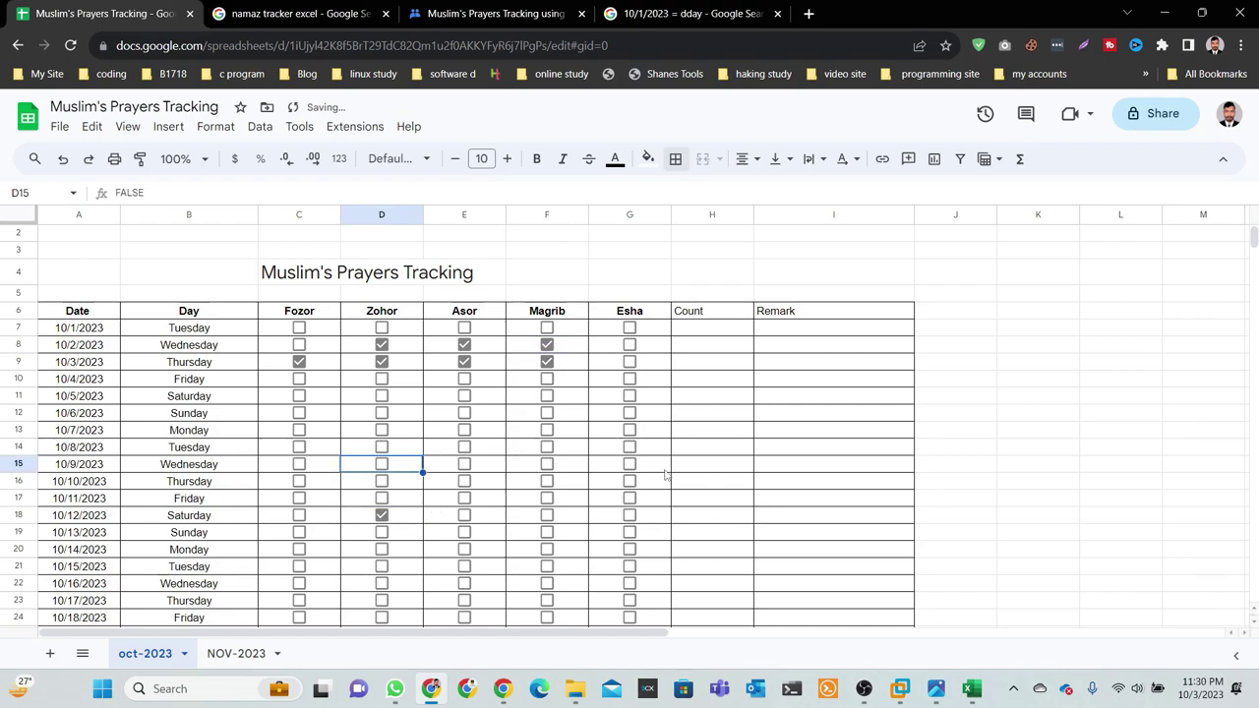